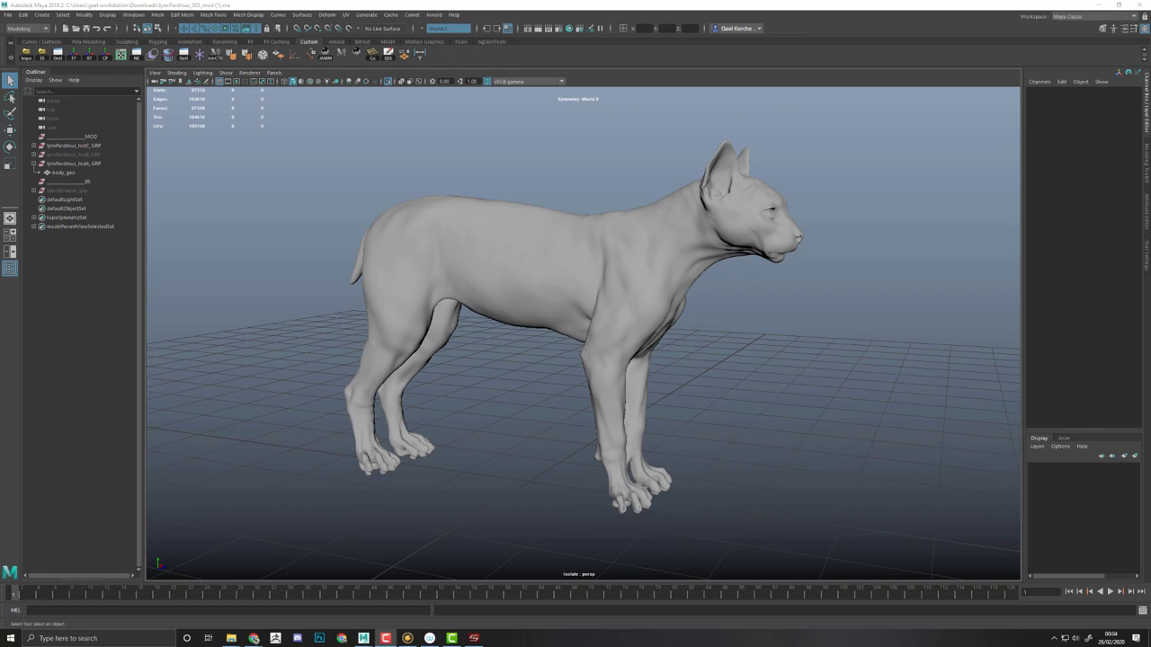
Orbit around the cat model in Maya's perspective viewport to see it from several angles.
left_click_drag(760, 378, 793, 390, "alt")
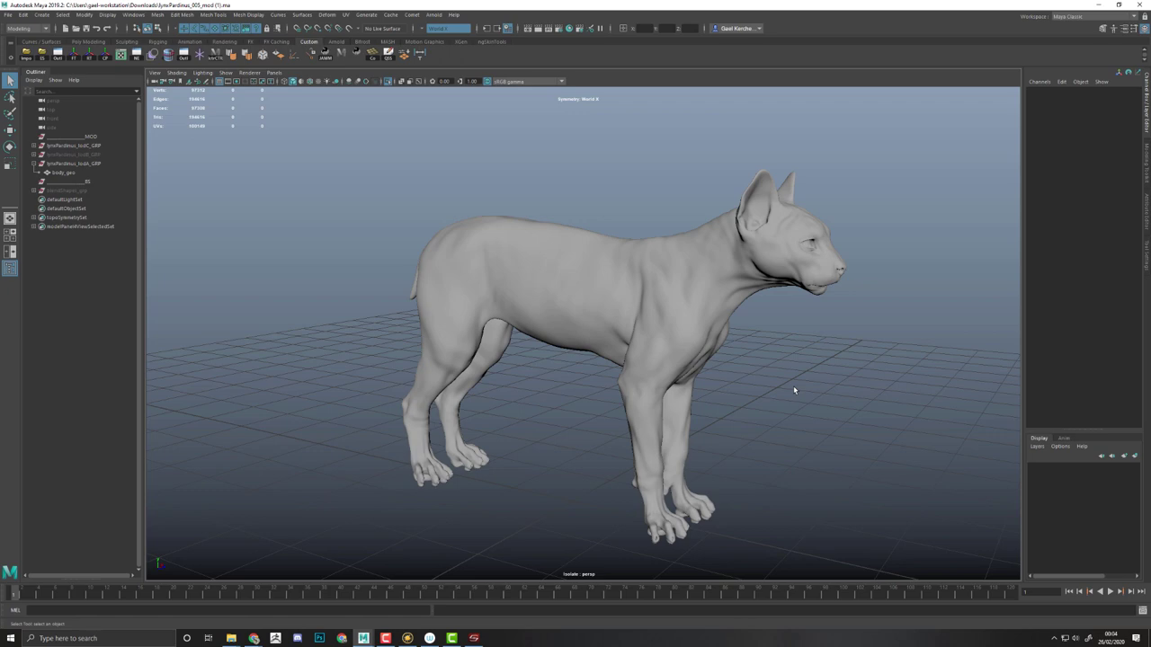
left_click_drag(798, 387, 784, 367, "alt")
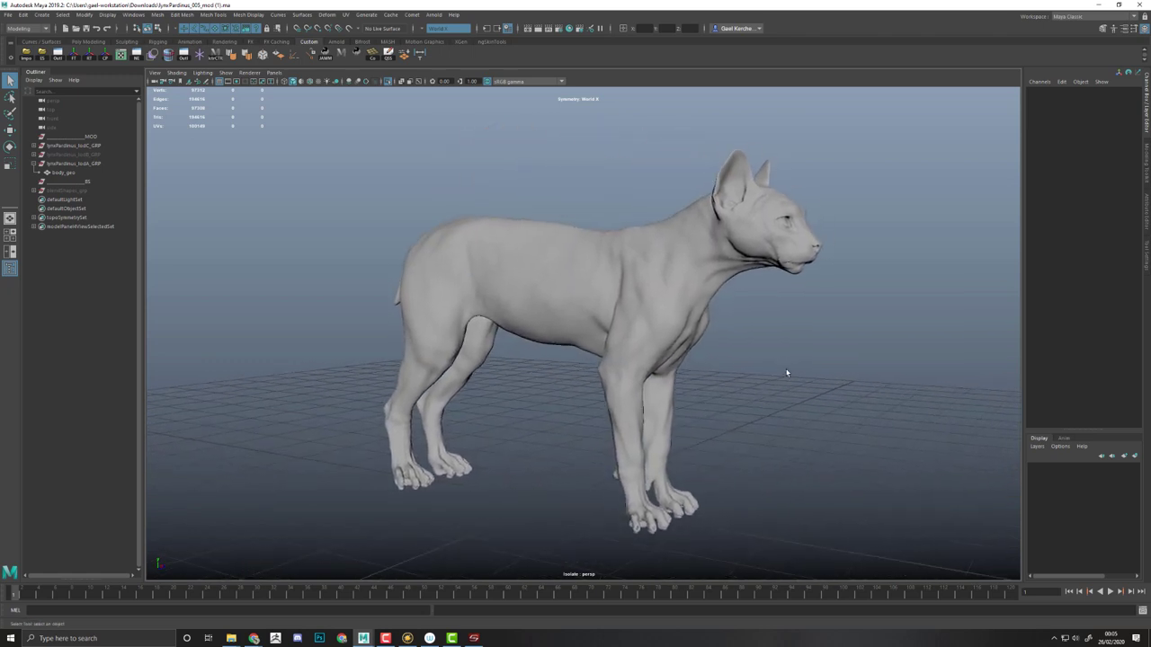
key("alt+Tab")
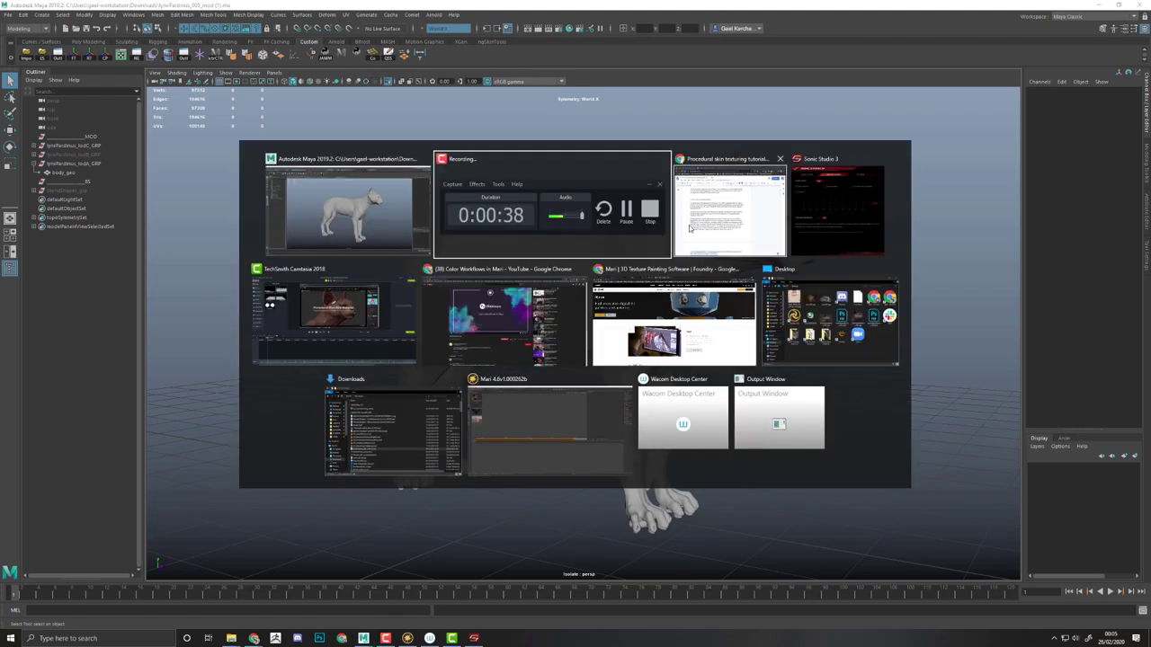
left_click(568, 328)
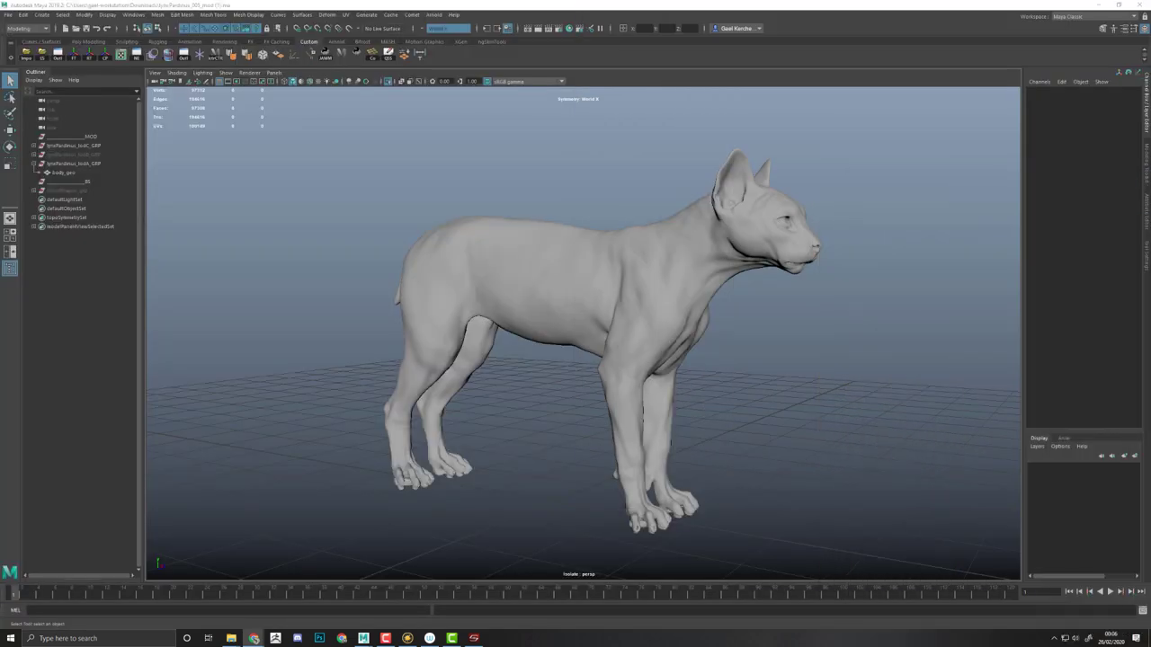
Tumble and pan the viewport to inspect the cat from side and front angles.
mouse_move(771, 383)
left_mouse_down("alt")
mouse_move(764, 372)
mouse_move(777, 367)
mouse_move(687, 361)
mouse_move(825, 341)
mouse_move(776, 379)
left_mouse_up("alt")
middle_click_drag(776, 379, 814, 380, "alt")
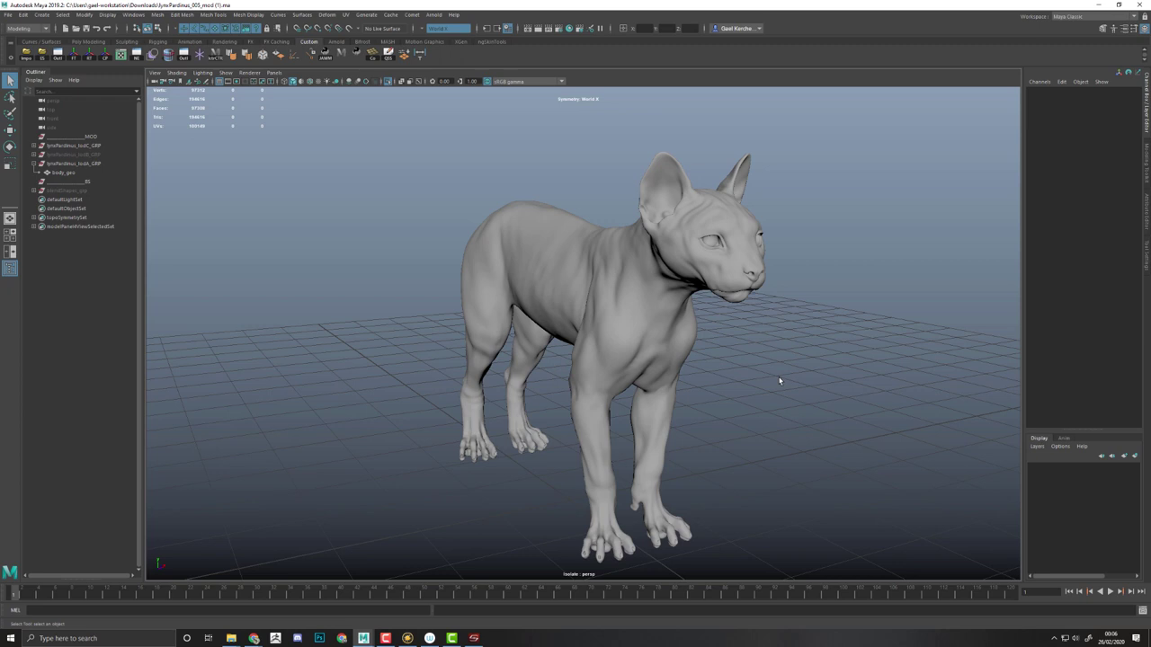
mouse_move(760, 378)
left_mouse_down("alt")
mouse_move(743, 381)
mouse_move(767, 378)
mouse_move(758, 385)
left_mouse_up("alt")
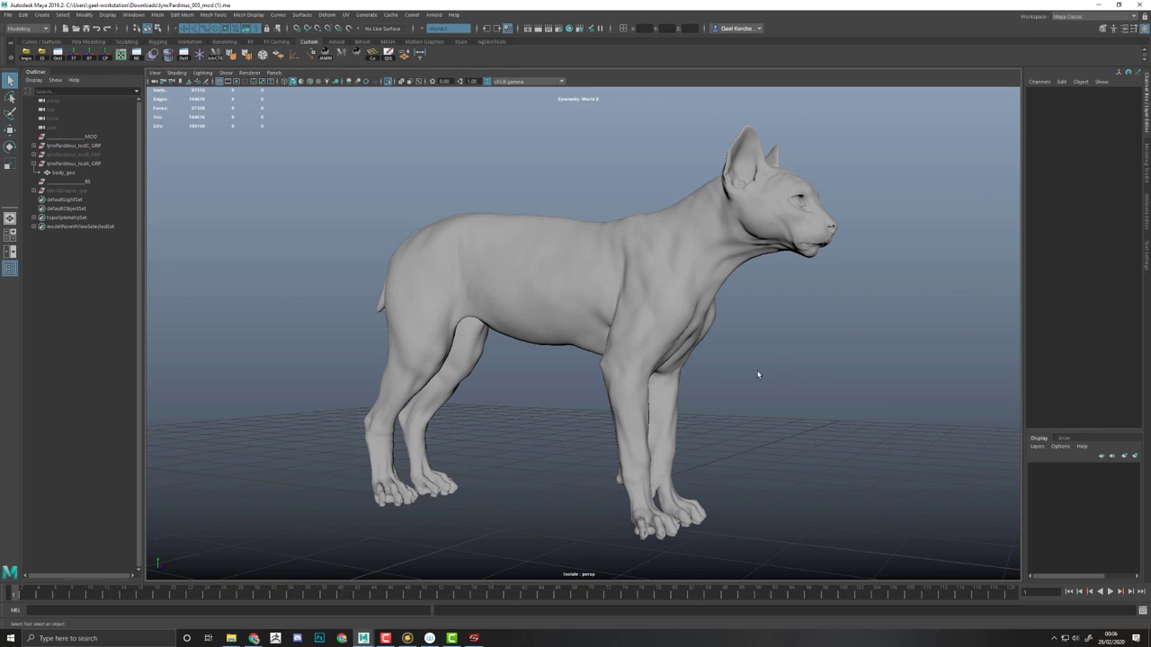
left_click_drag(757, 378, 772, 338, "alt")
Select body_geo and export it to the Desktop as the OBJ file body_geo_001.
left_click(607, 297)
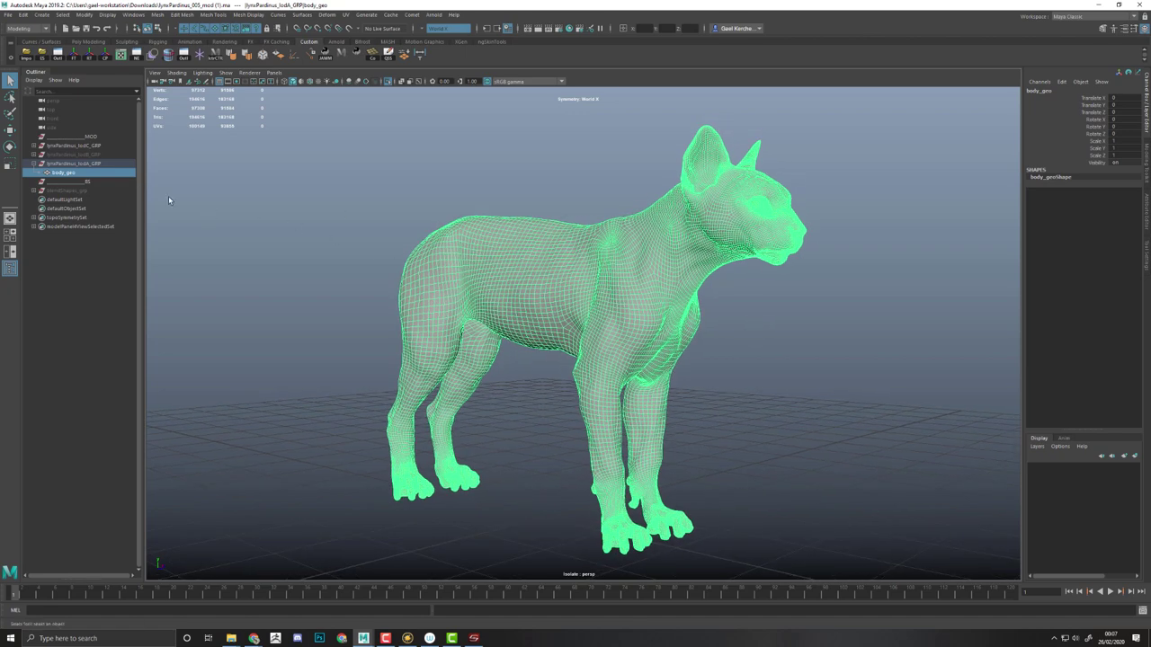
left_click_drag(731, 342, 707, 334, "alt")
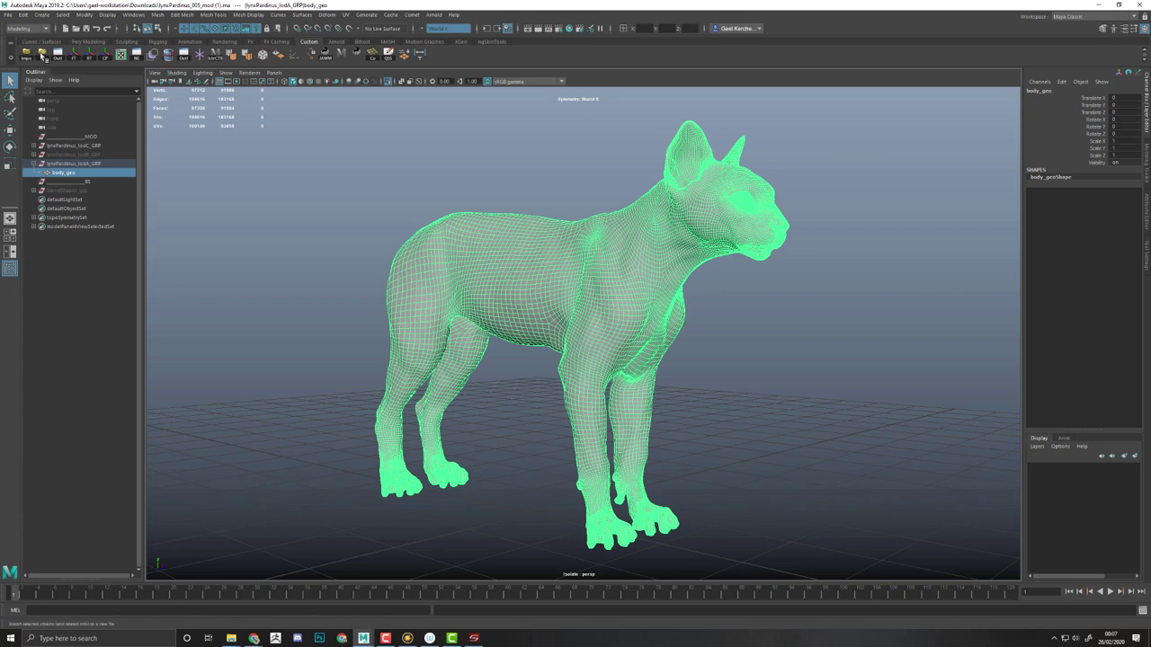
left_click(42, 57)
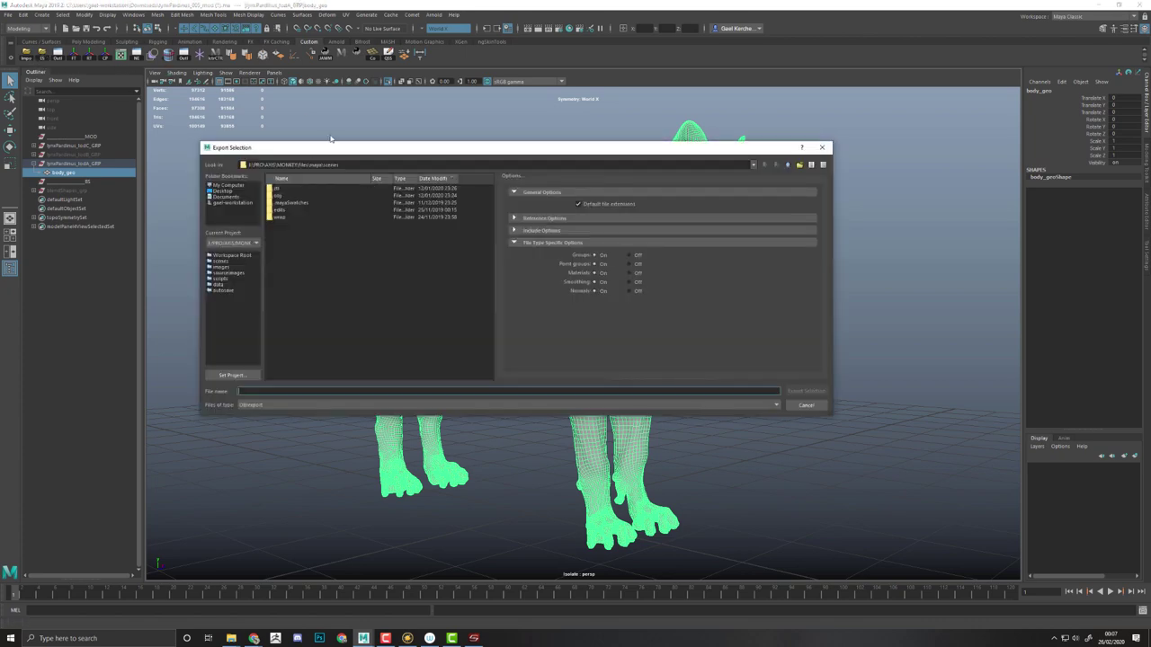
left_click(399, 212)
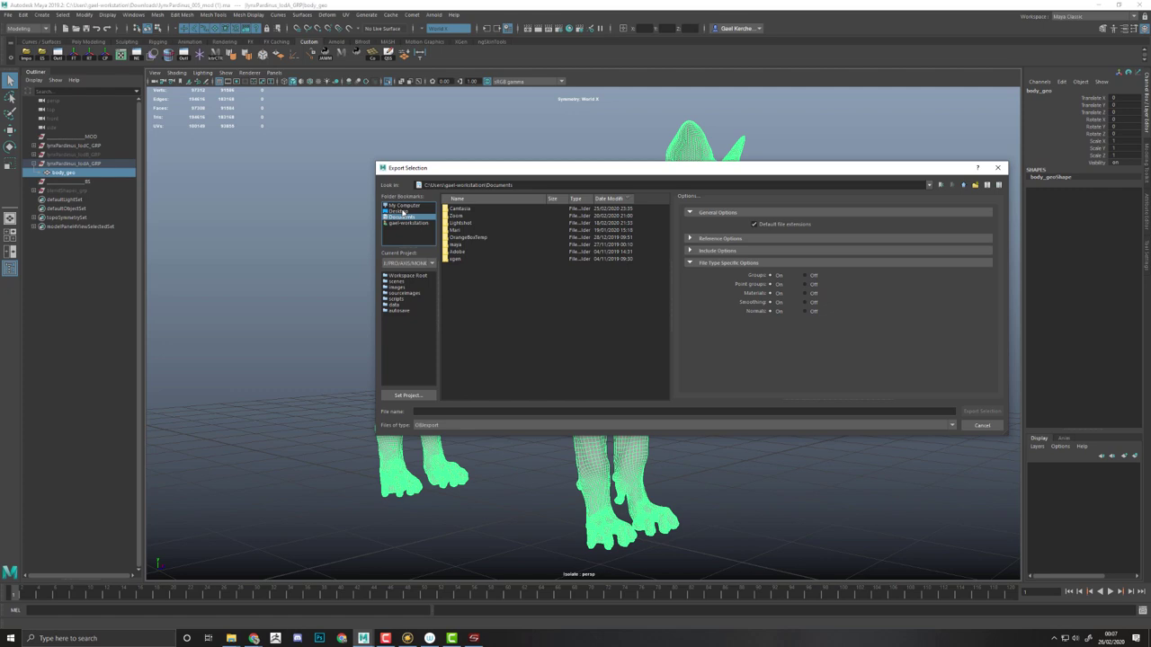
left_click(483, 411)
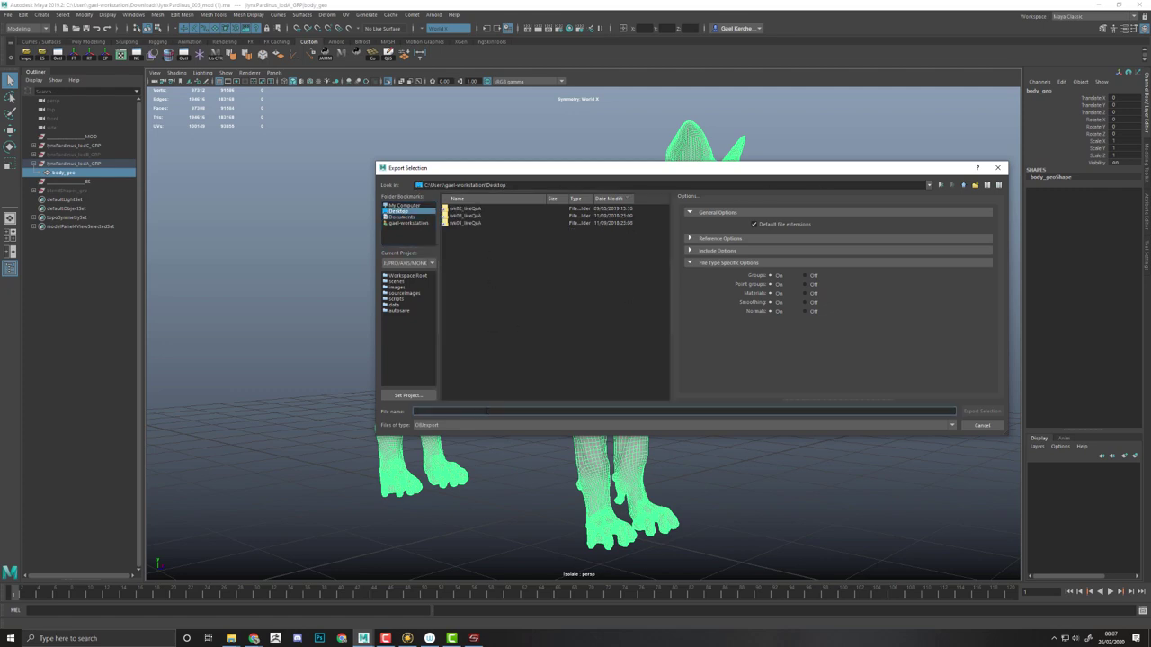
type("body_geo_001")
key("Return")
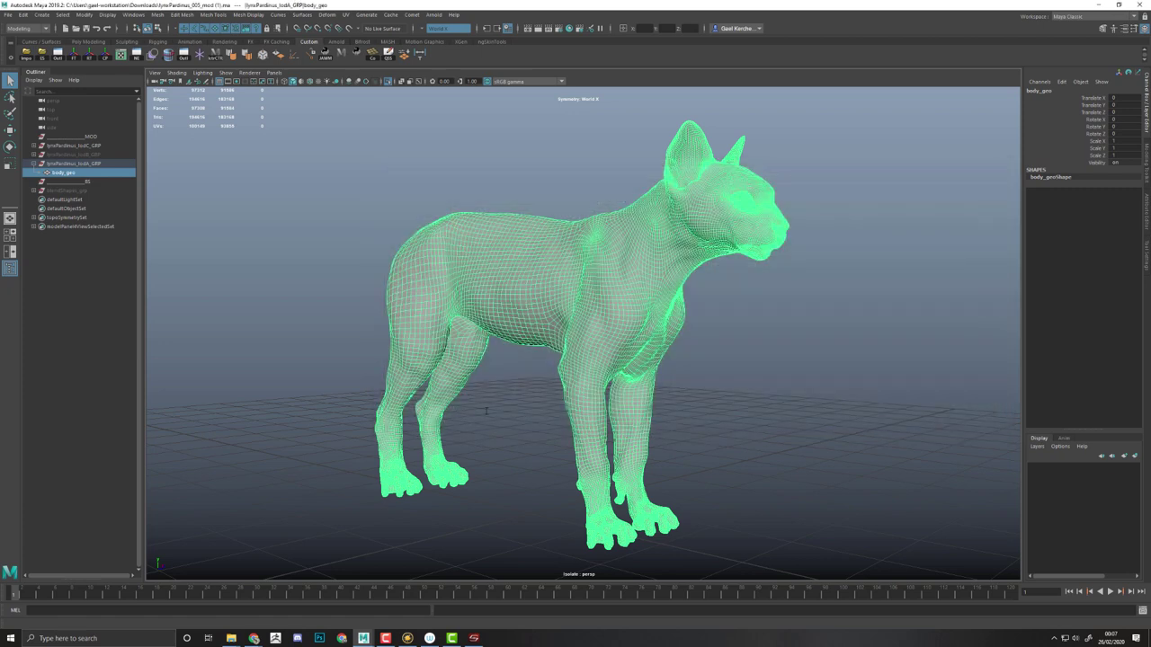
Apply Mesh Display > Soften Edge to the body_geo cat mesh.
left_click(705, 423)
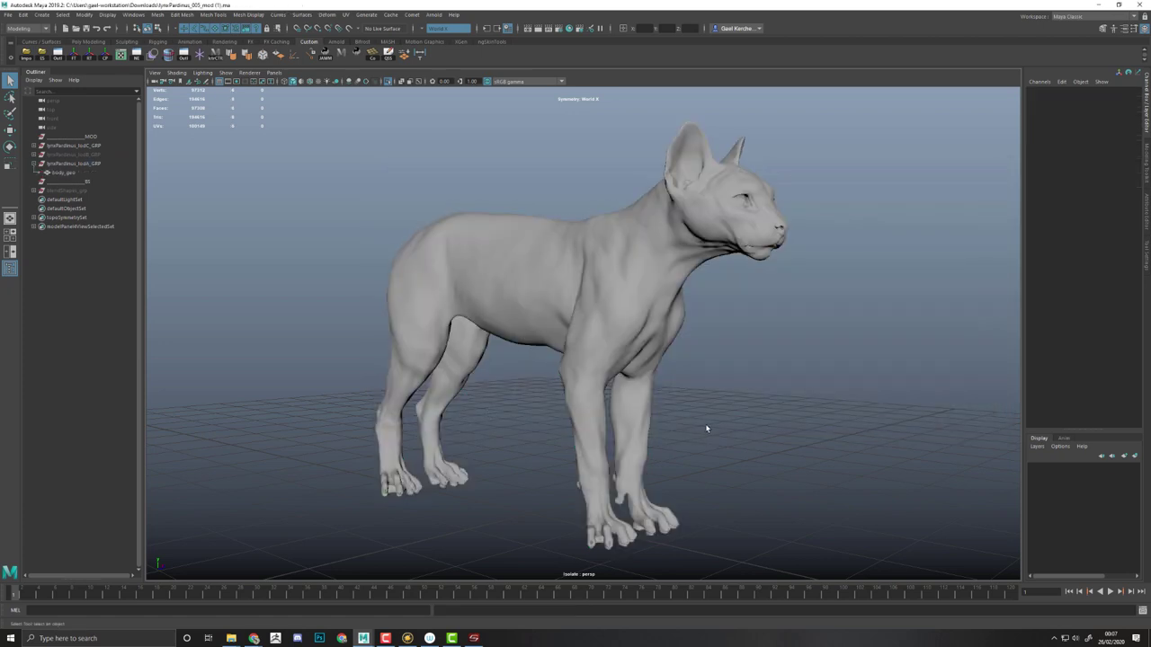
left_click_drag(705, 424, 757, 345, "alt")
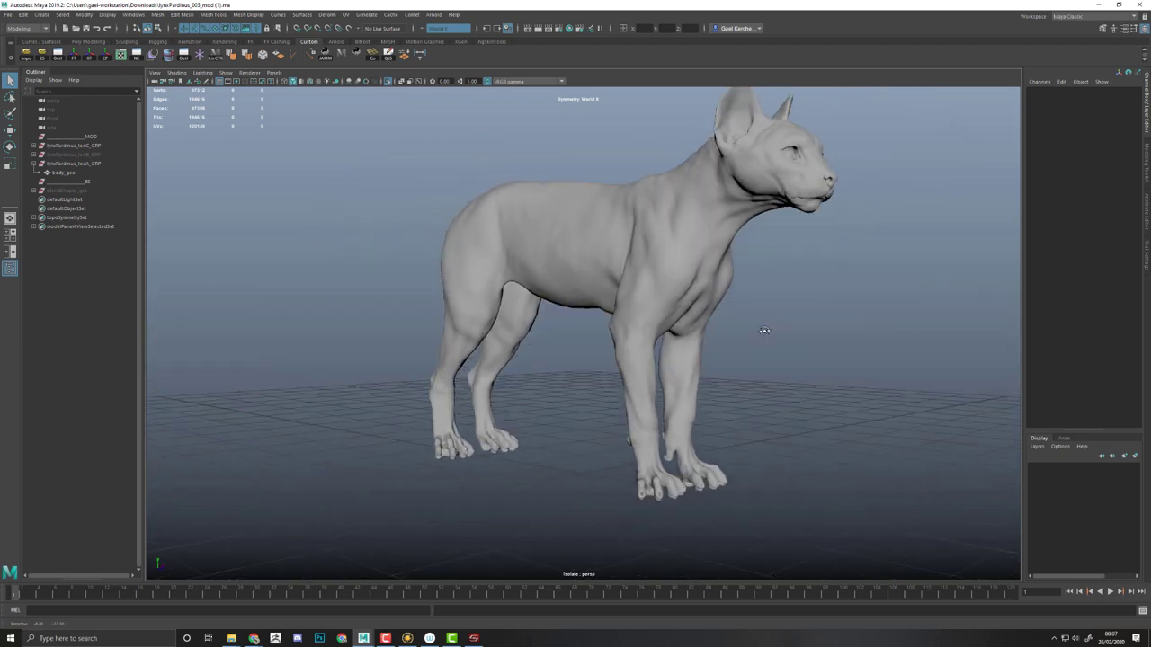
left_click_drag(764, 331, 797, 367, "alt")
left_click(705, 287)
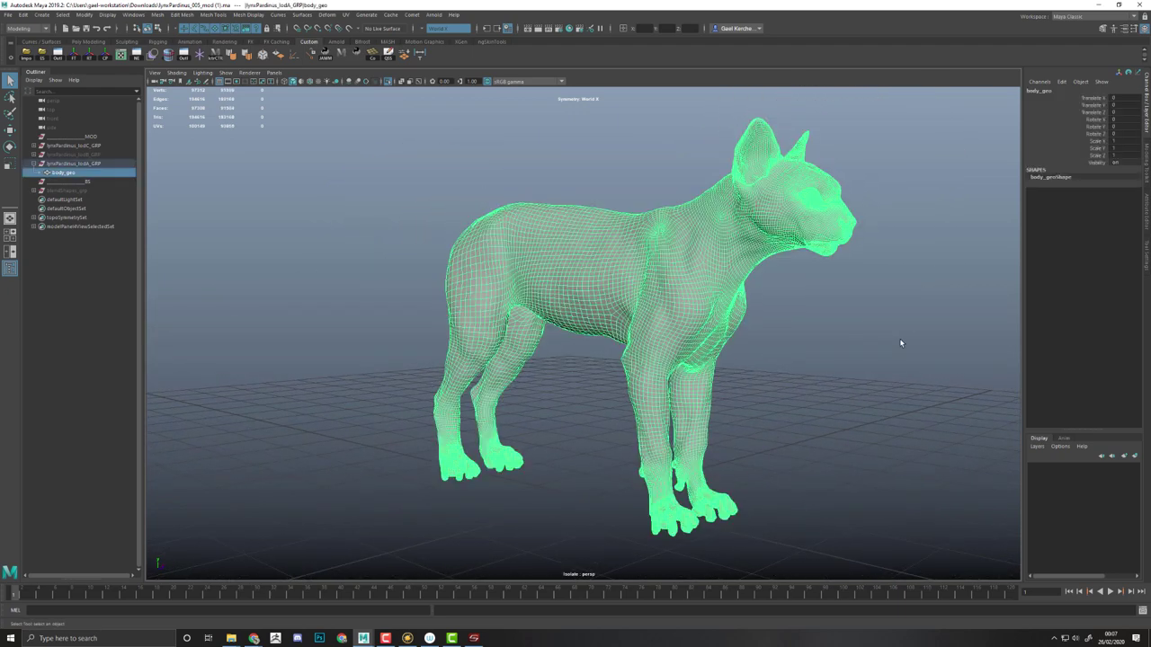
left_click(245, 15)
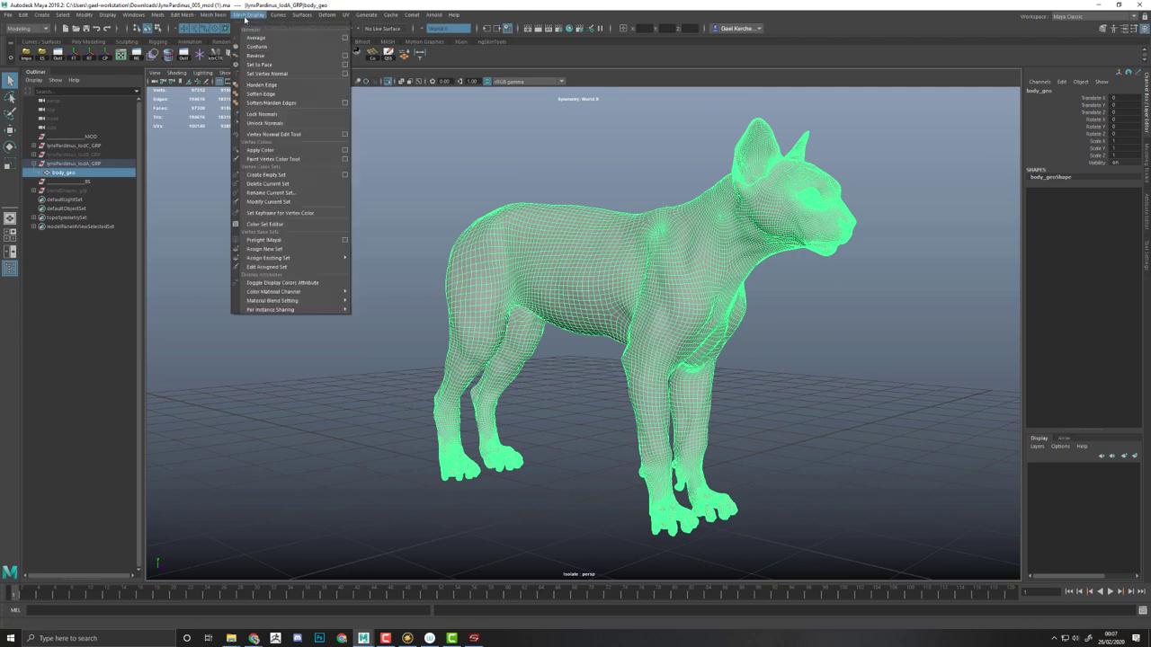
left_click(261, 93)
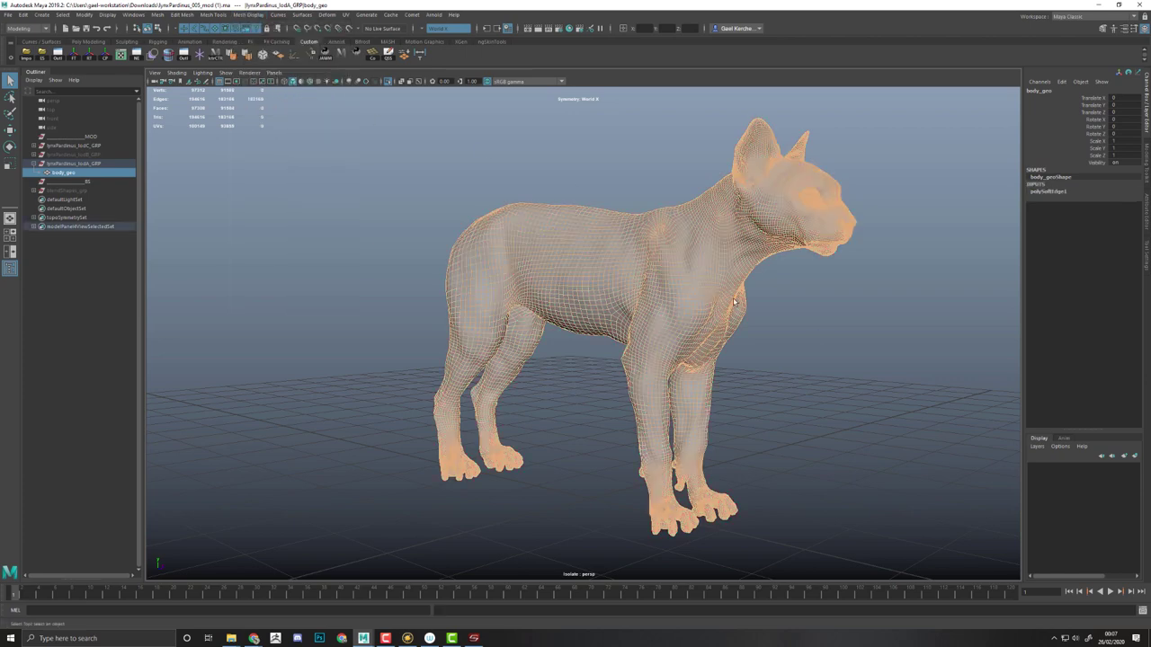
Check the smooth shading, frame the cat with F, and reselect body_geo.
left_click(848, 369)
left_click(683, 305)
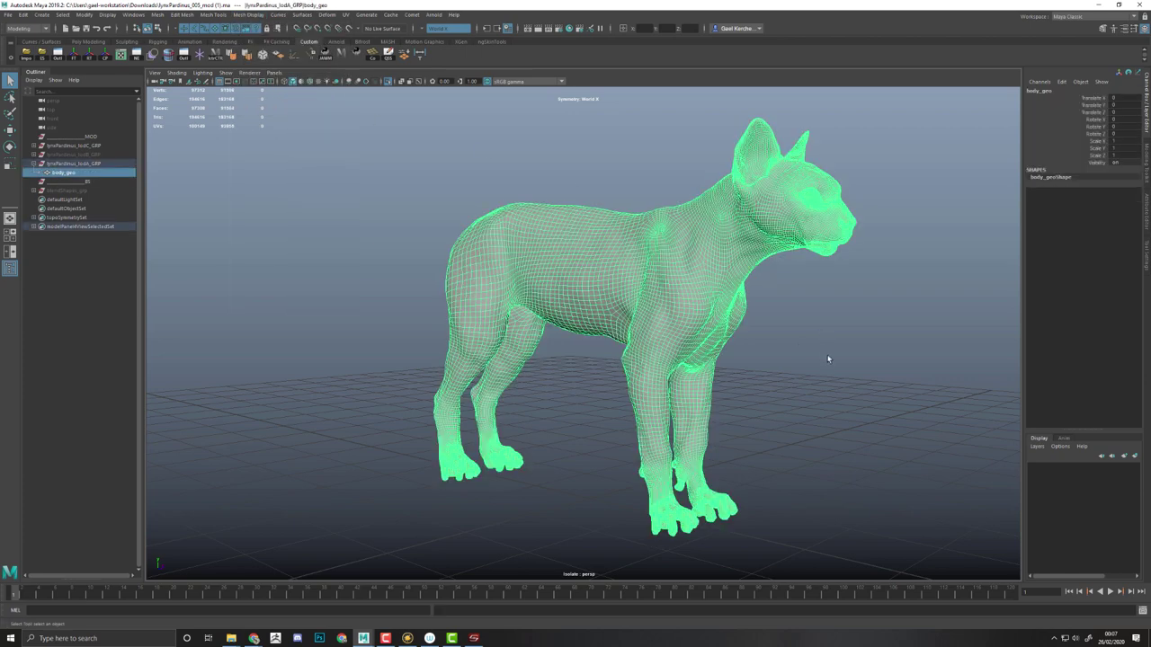
key("f")
left_click(785, 376)
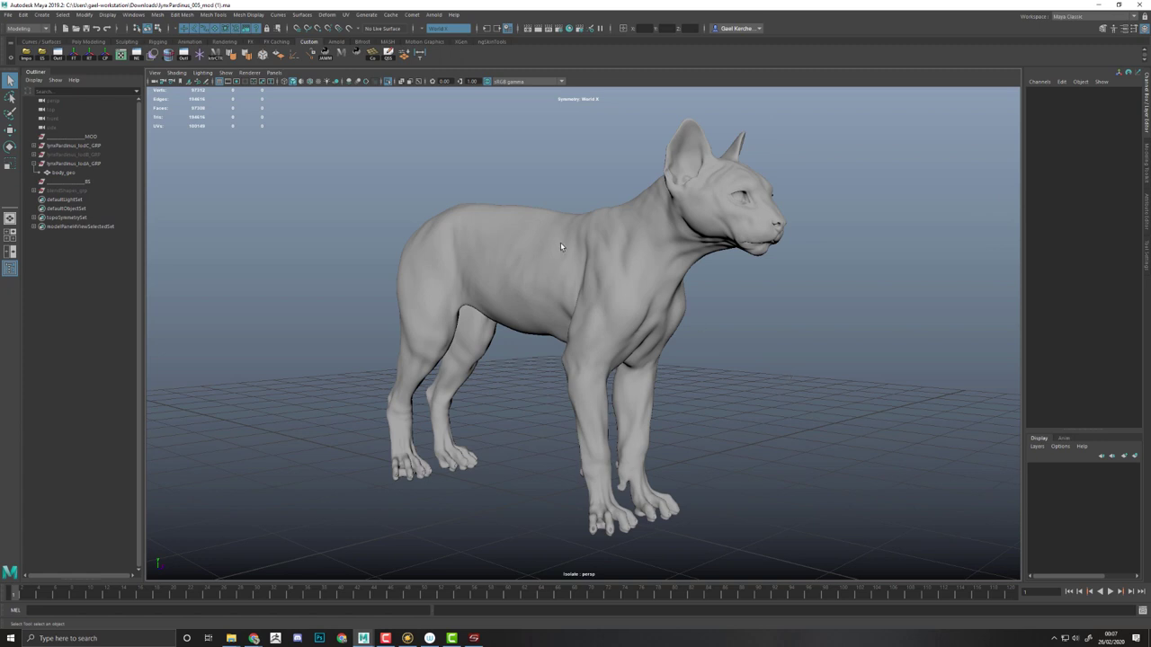
left_click(689, 334)
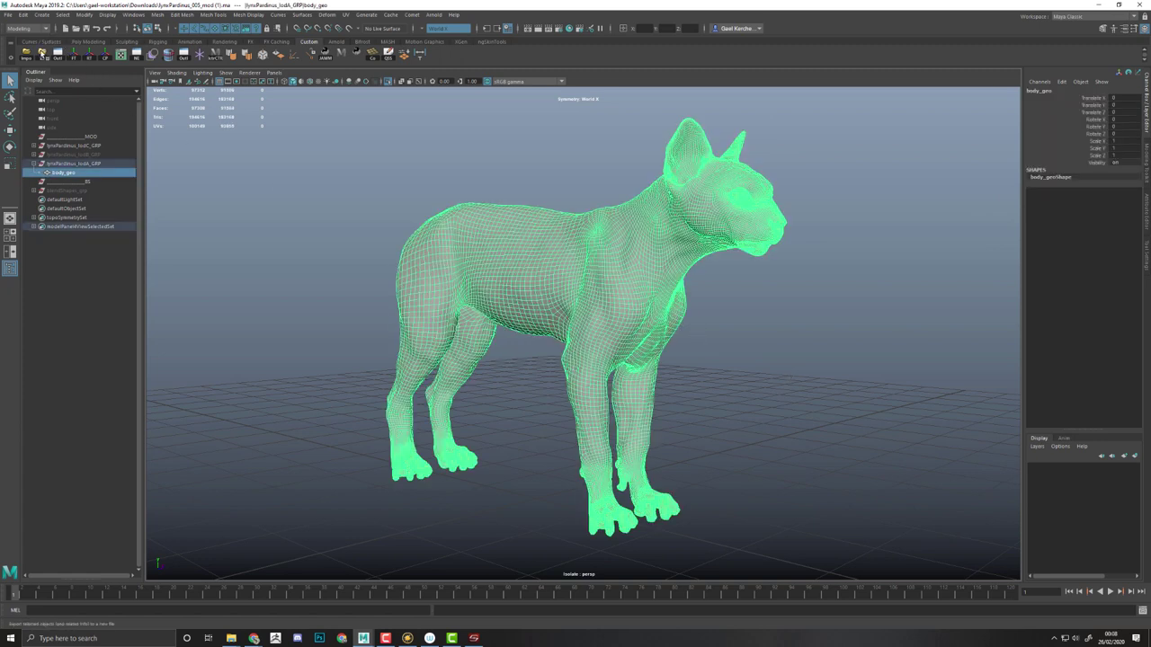
Re-export the smoothed mesh with File > Export Selection as OBJexport, then switch to Mari.
left_click(8, 14)
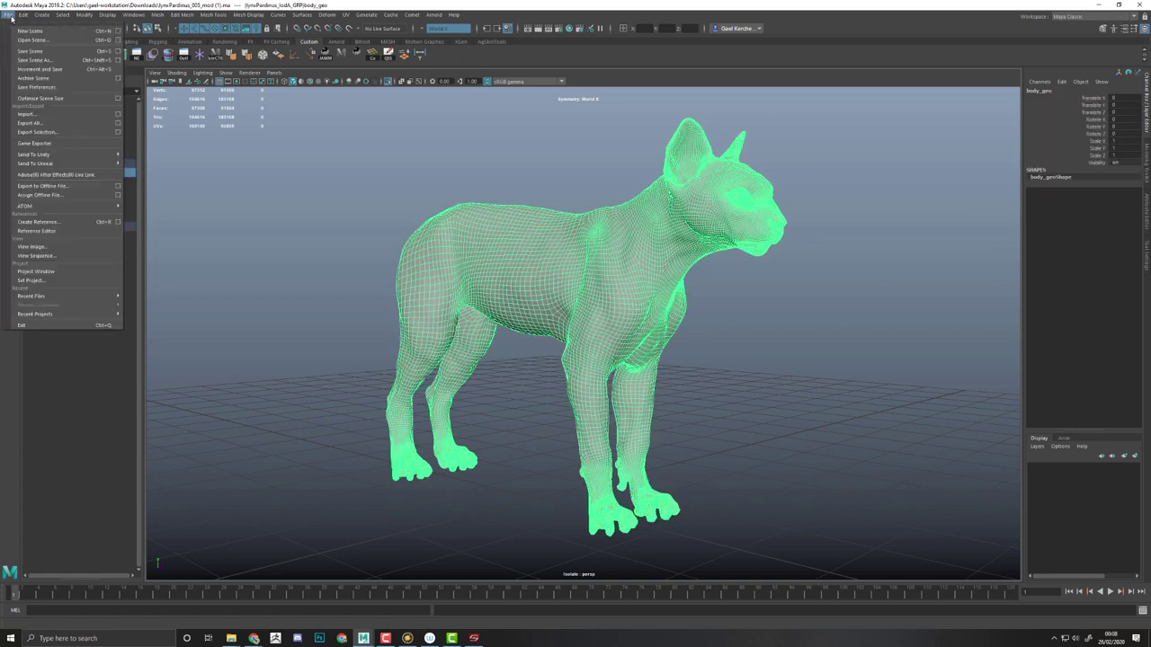
left_click(36, 132)
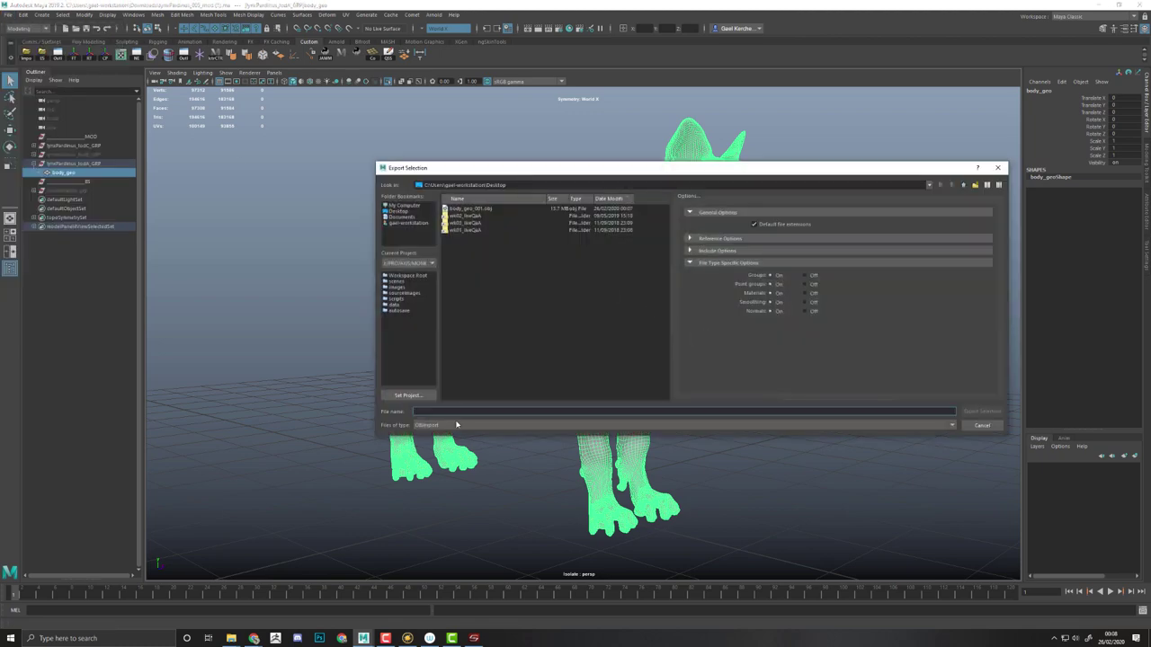
left_click(456, 424)
left_click(463, 425)
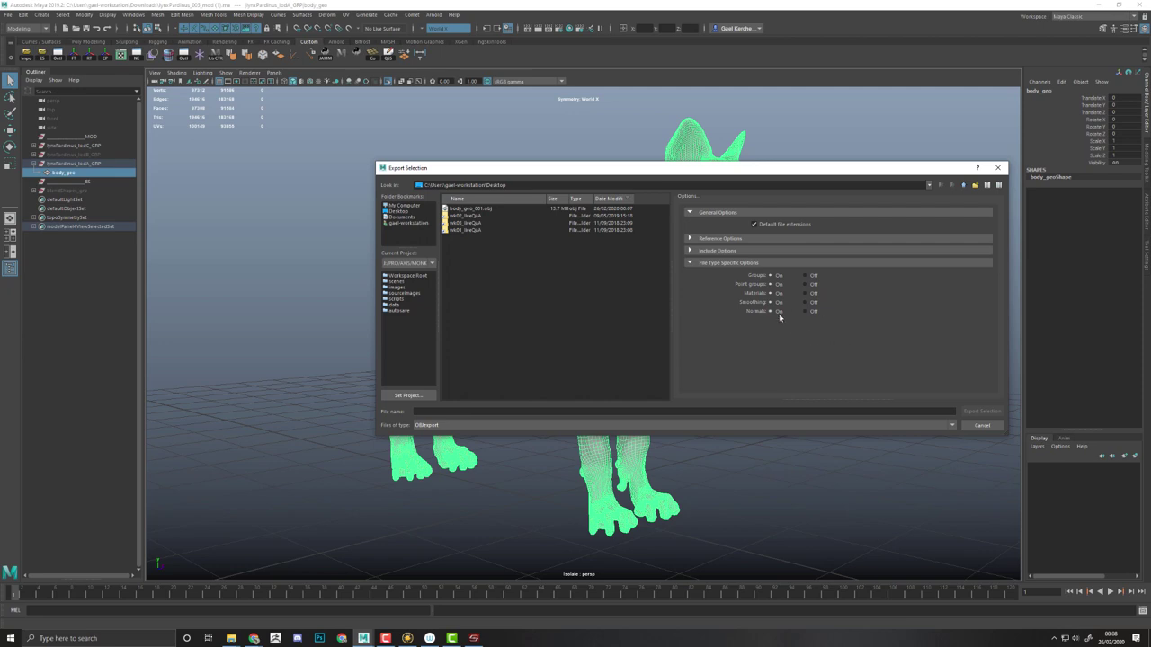
left_click(981, 426)
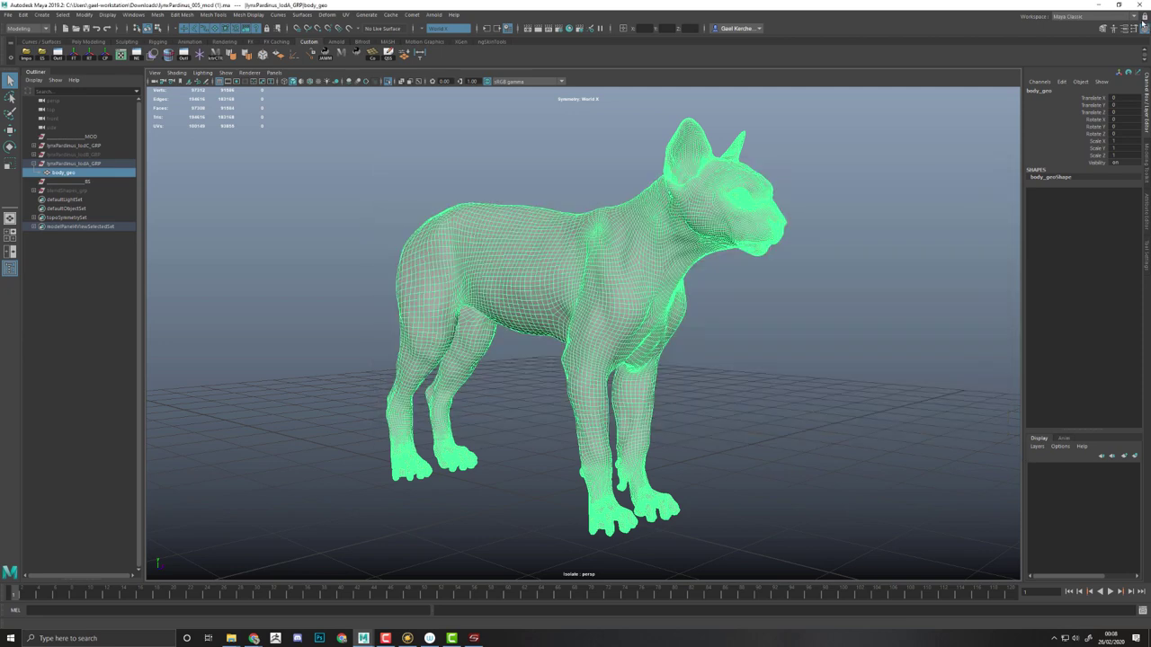
left_click(1098, 6)
left_click(347, 135)
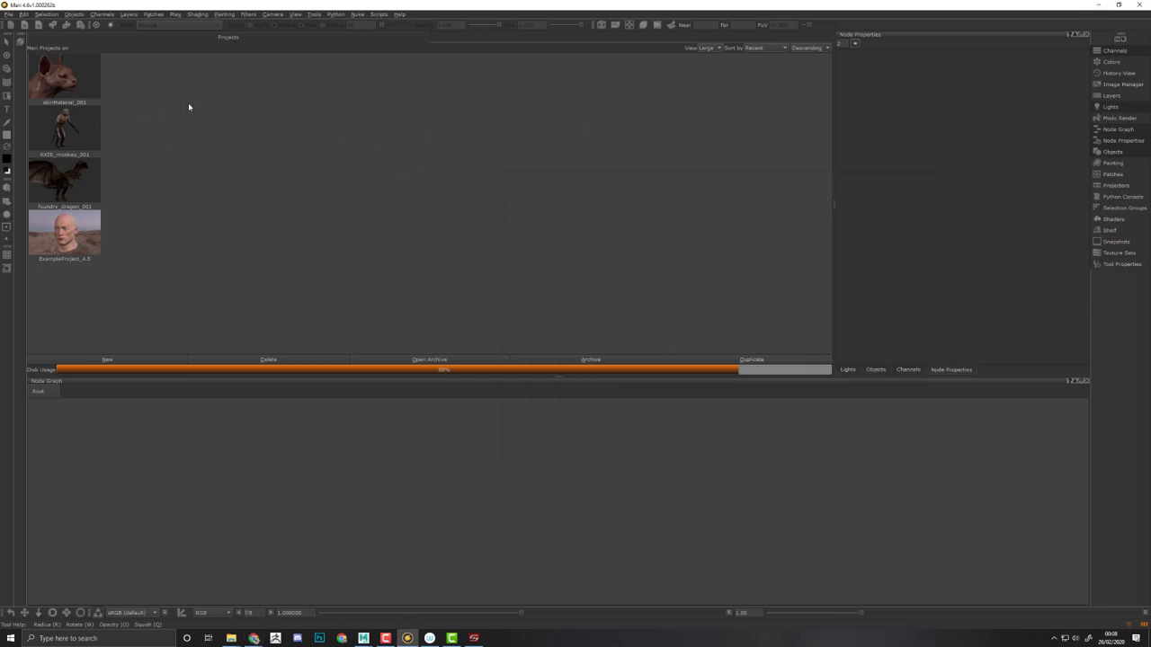
Choose File > New in Mari to bring up the New Project dialog.
left_click(9, 15)
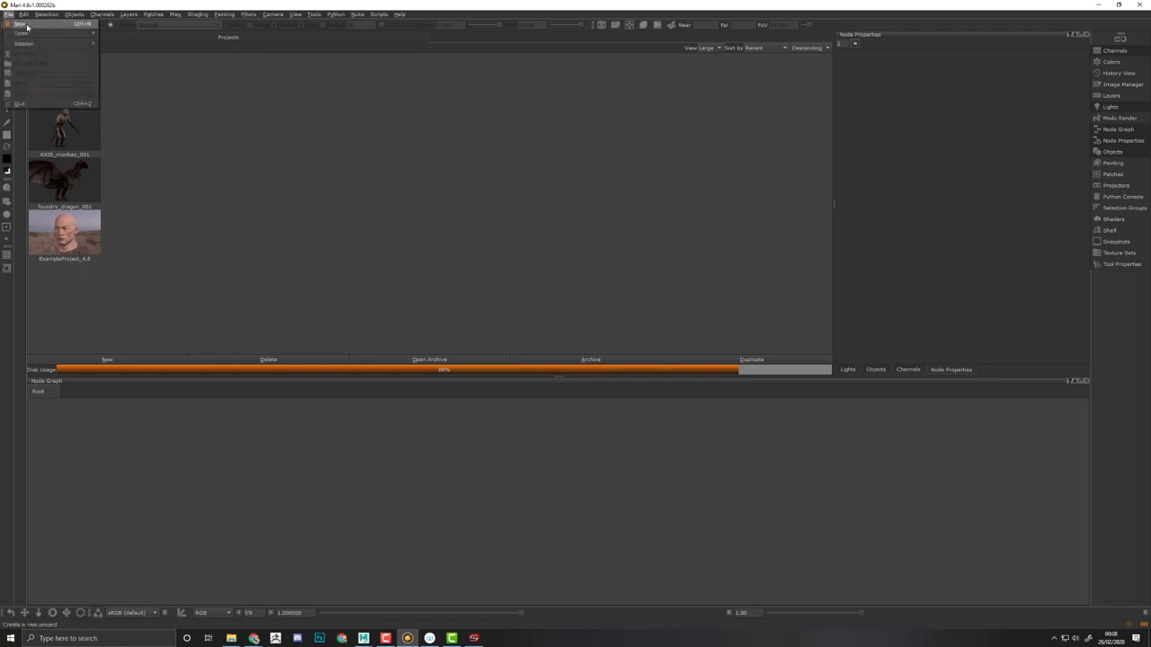
left_click(27, 27)
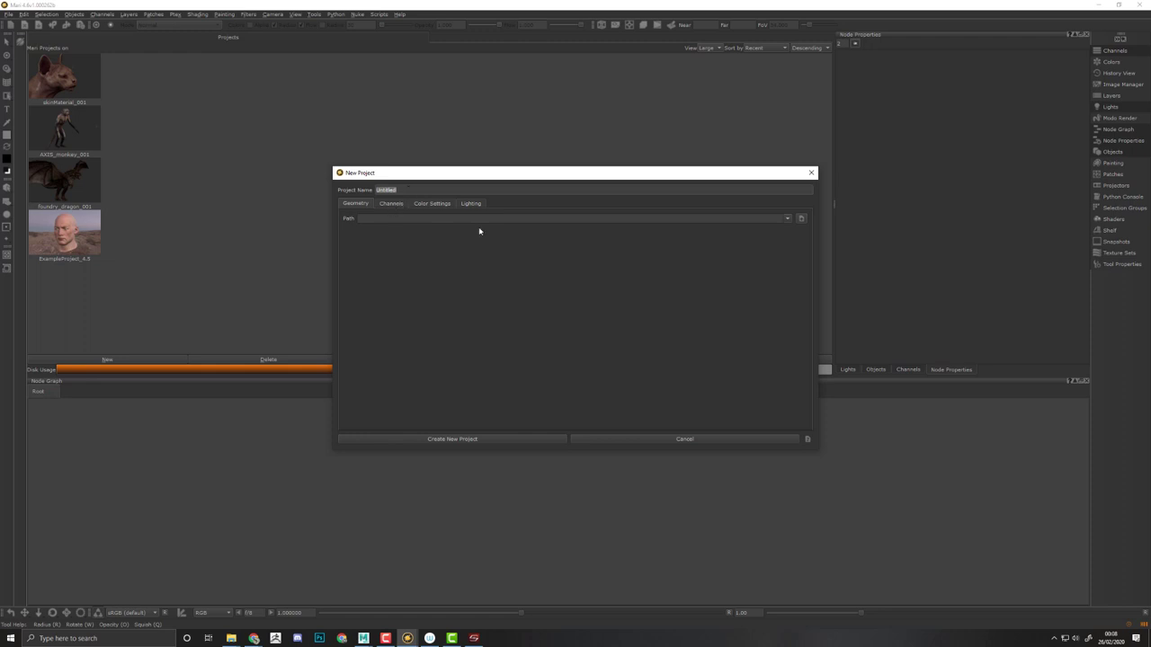
Load body_geo_001.obj from the Desktop as the project's geometry.
left_click(800, 218)
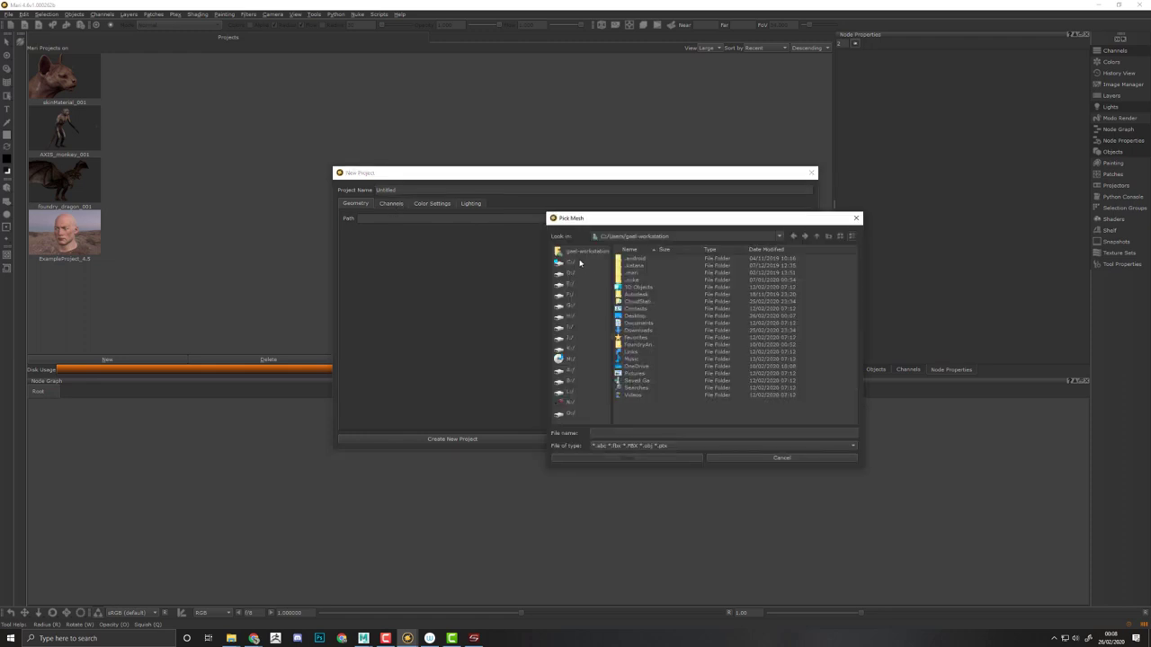
double_click(636, 316)
left_click(646, 280)
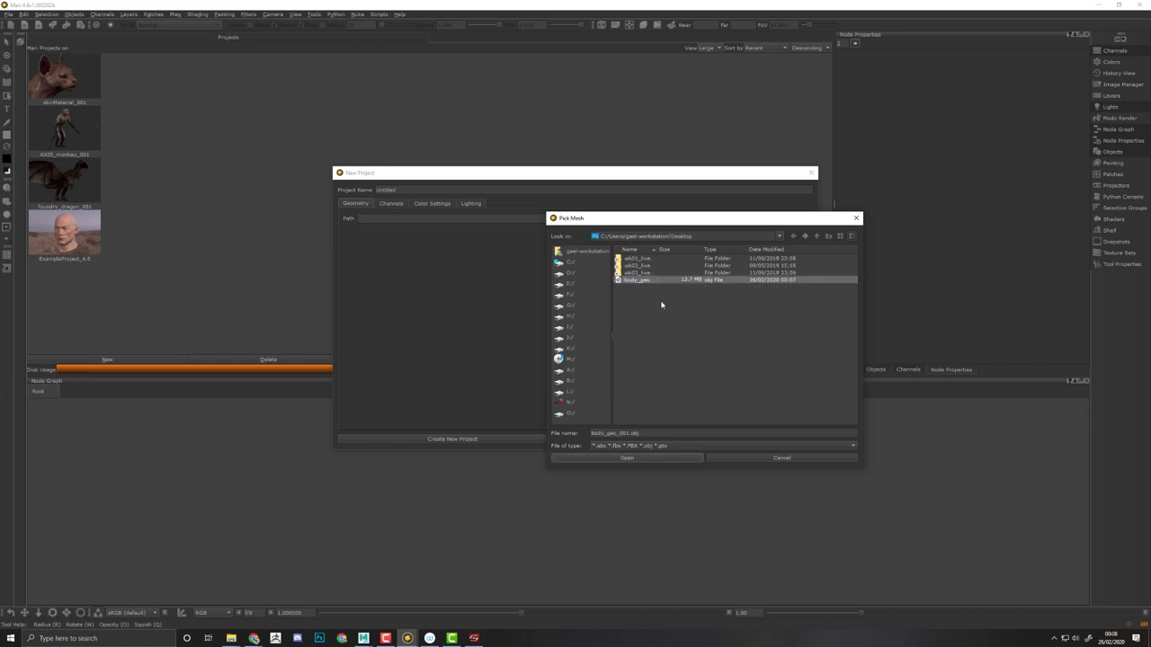
left_click(627, 458)
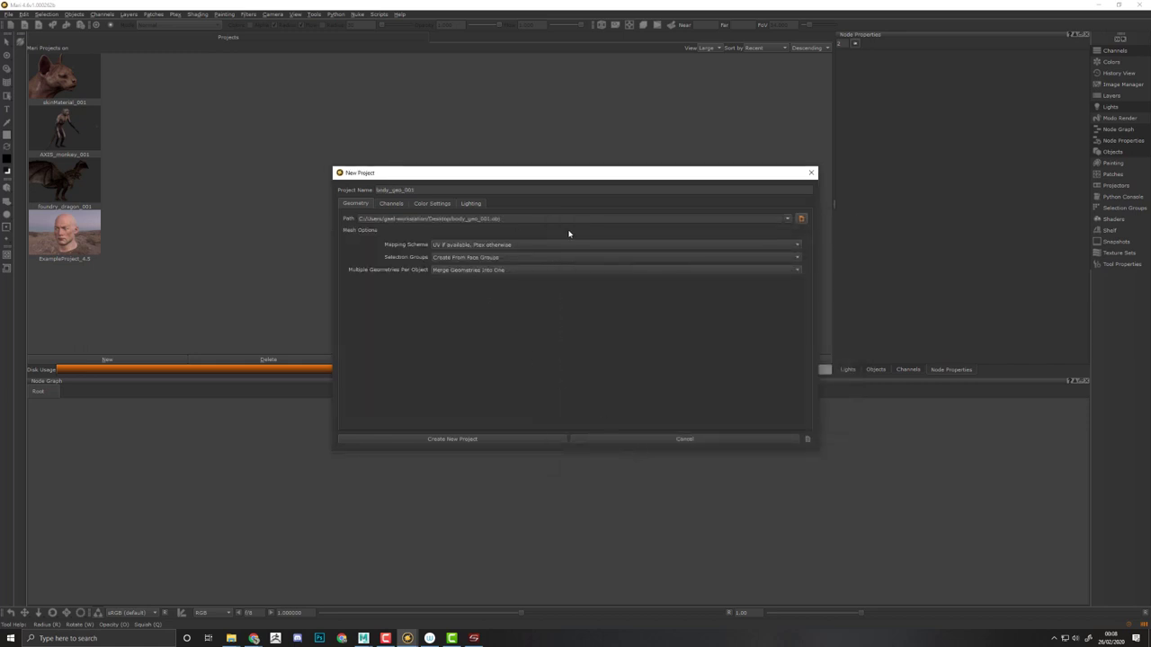
Turn off the Base Color channel, then move on to the Color Settings.
left_click(390, 204)
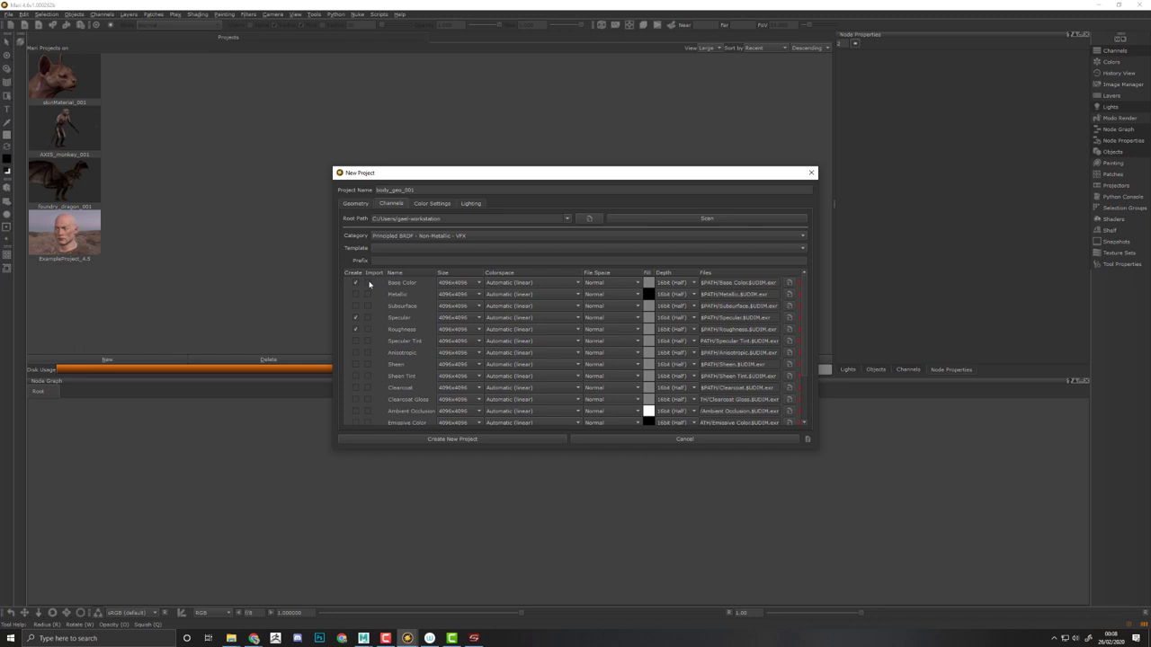
left_click(356, 283)
scroll(384, 352, "down", 3)
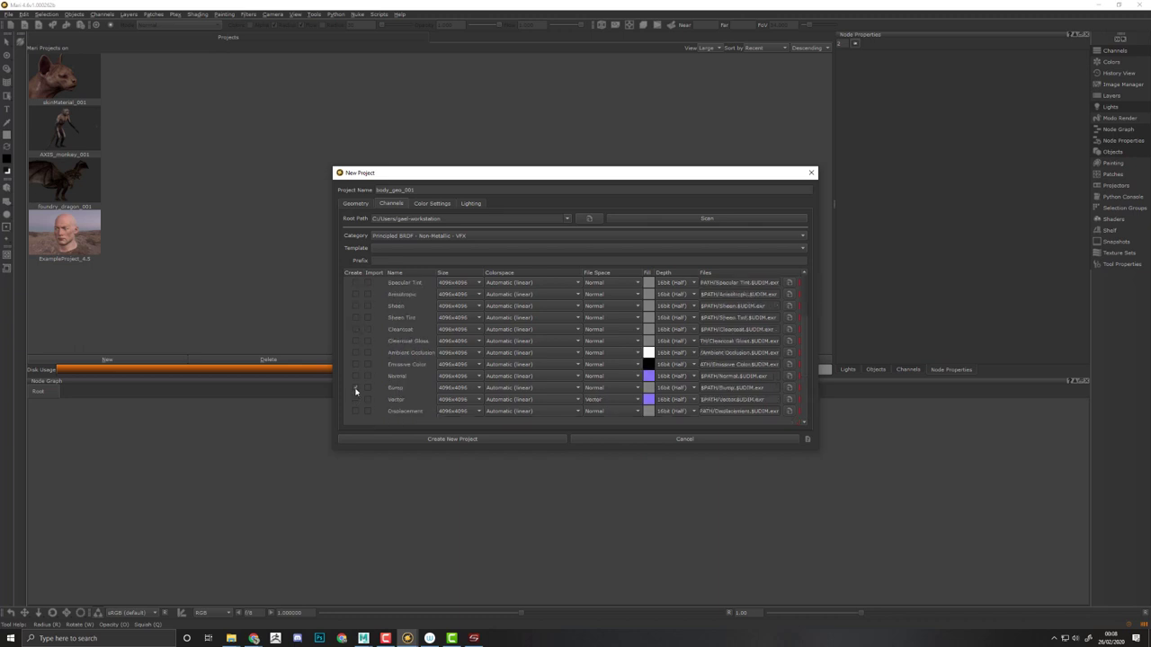
left_click(433, 204)
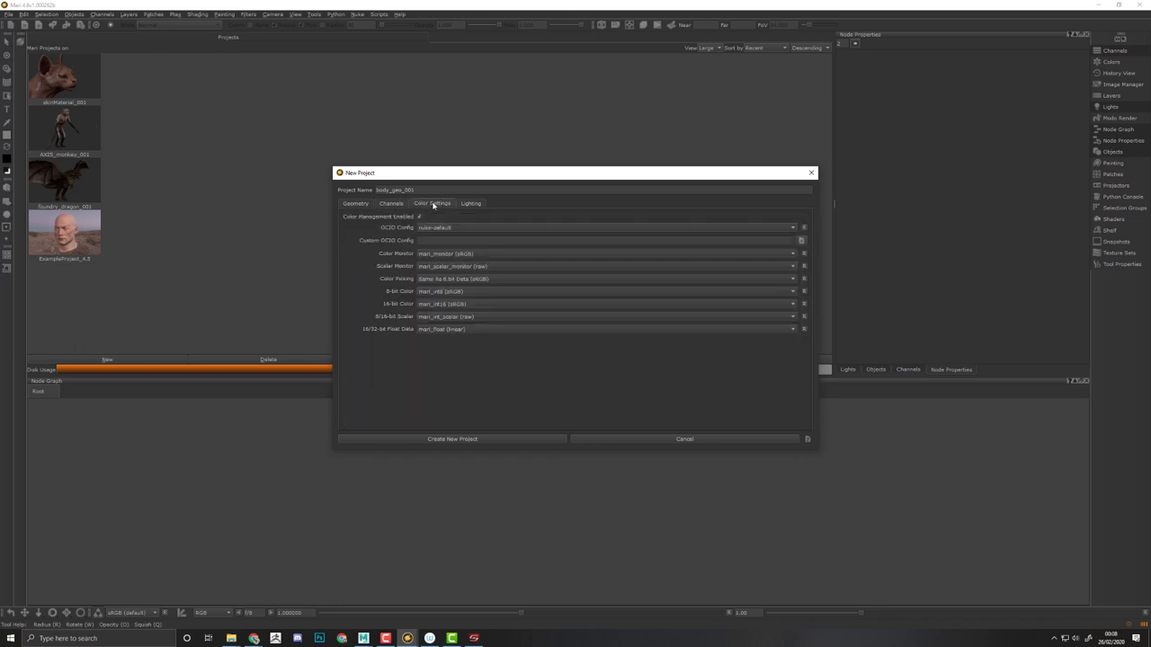
Set the OCIO Config to aces and review the Lighting settings.
left_click(460, 230)
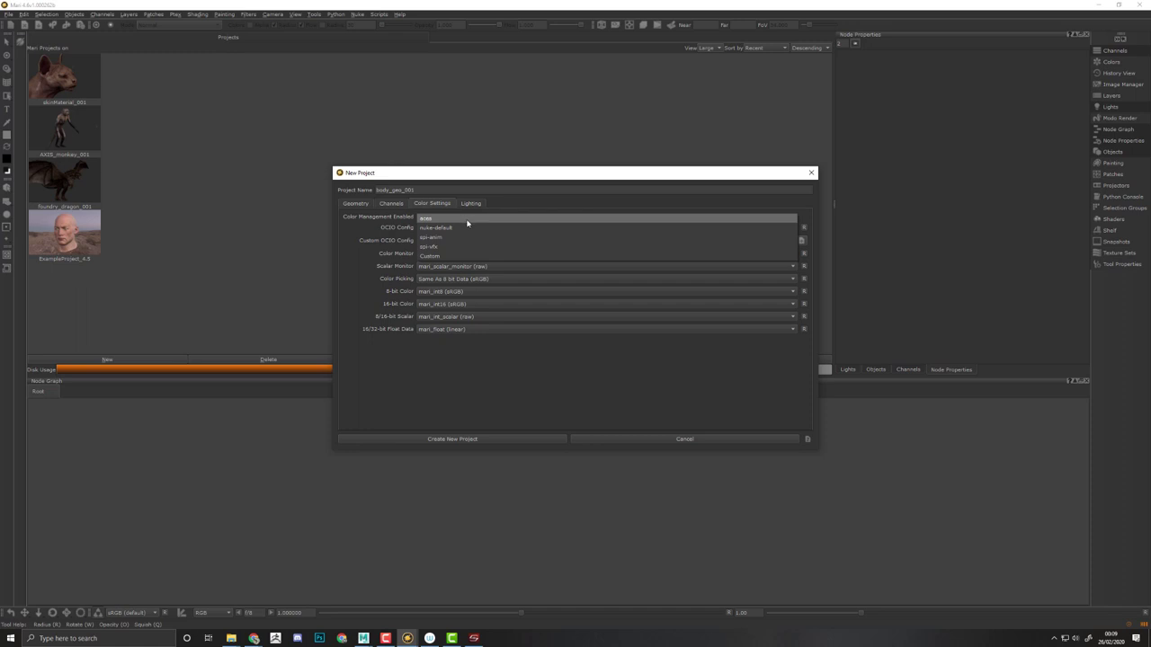
key("Escape")
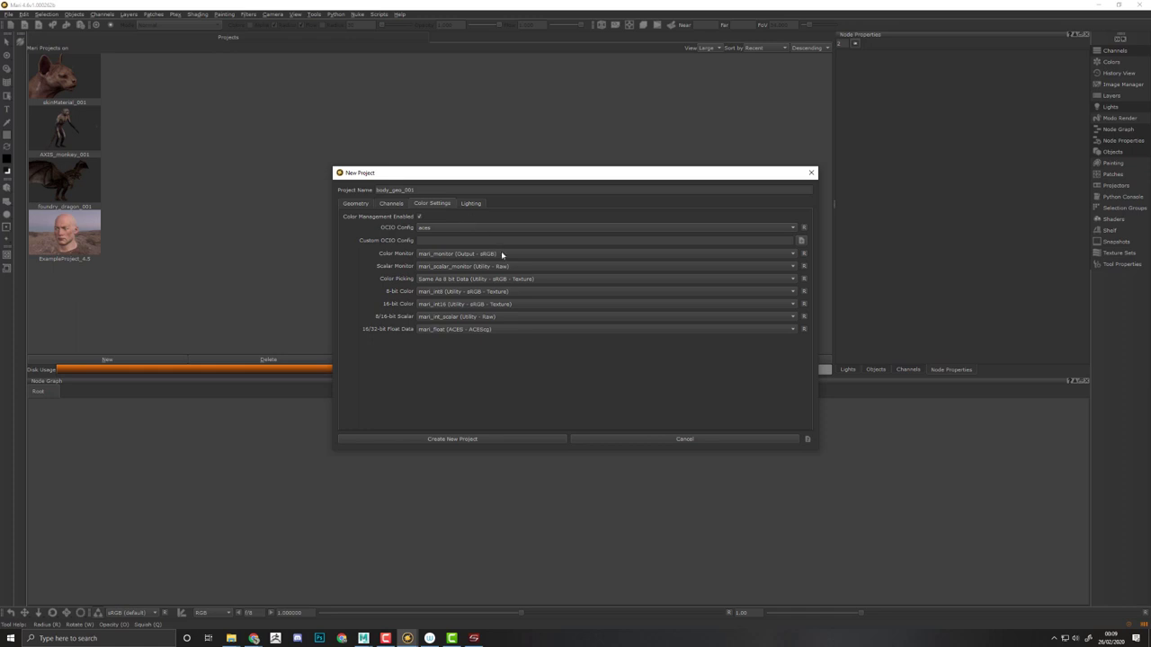
left_click(484, 228)
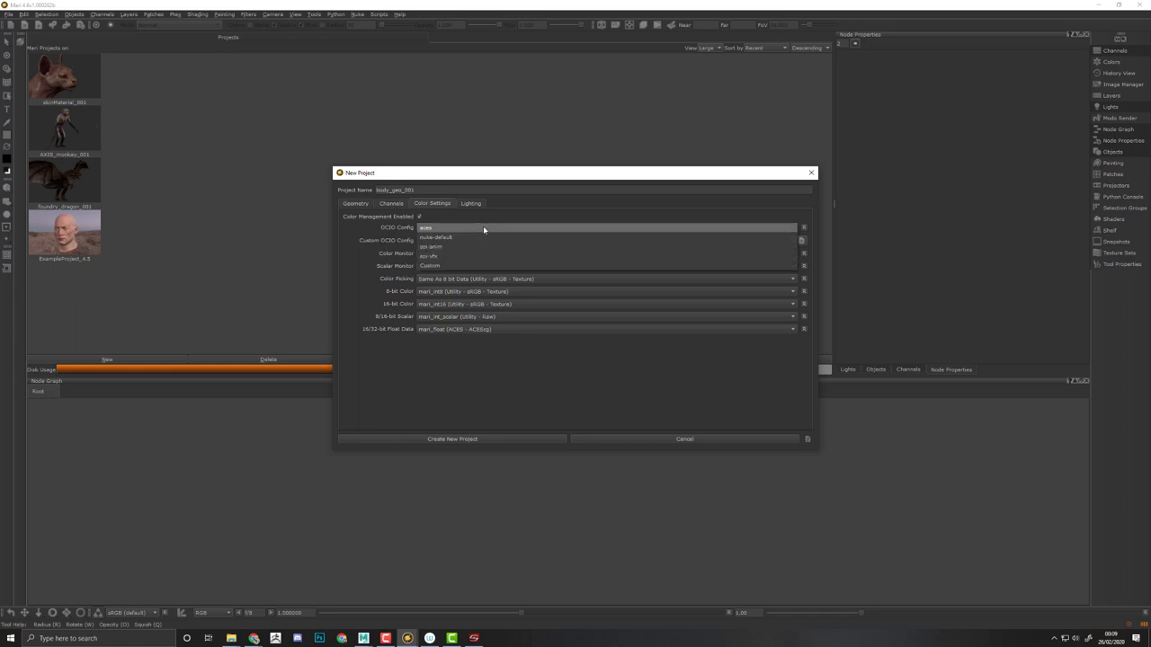
left_click(482, 227)
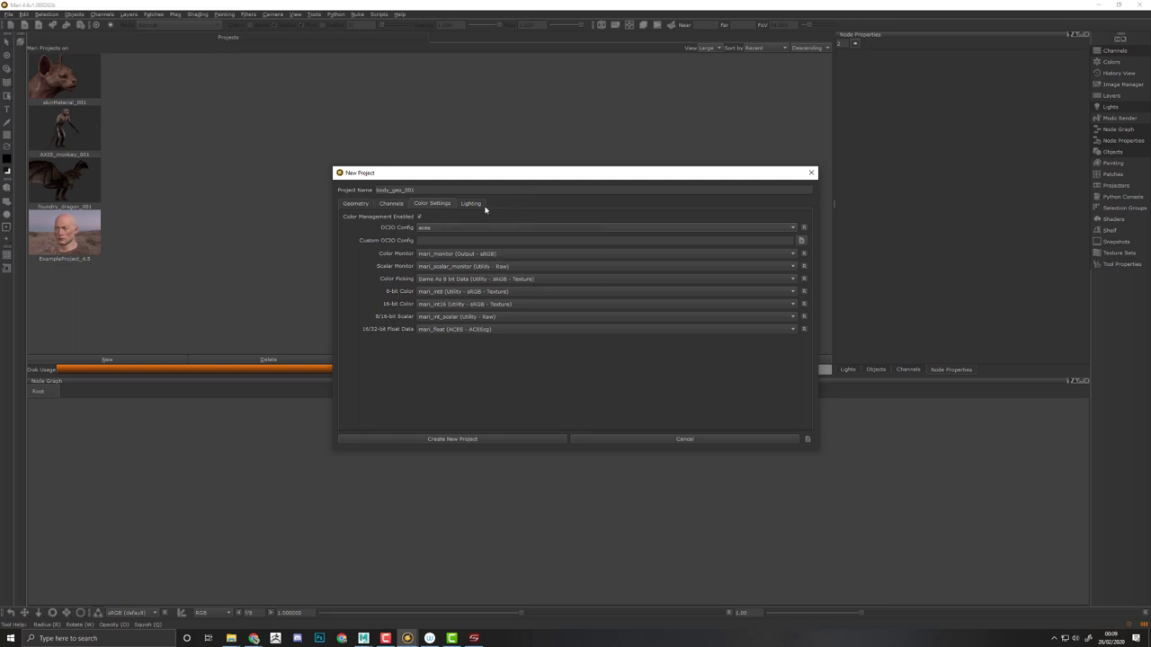
left_click(473, 204)
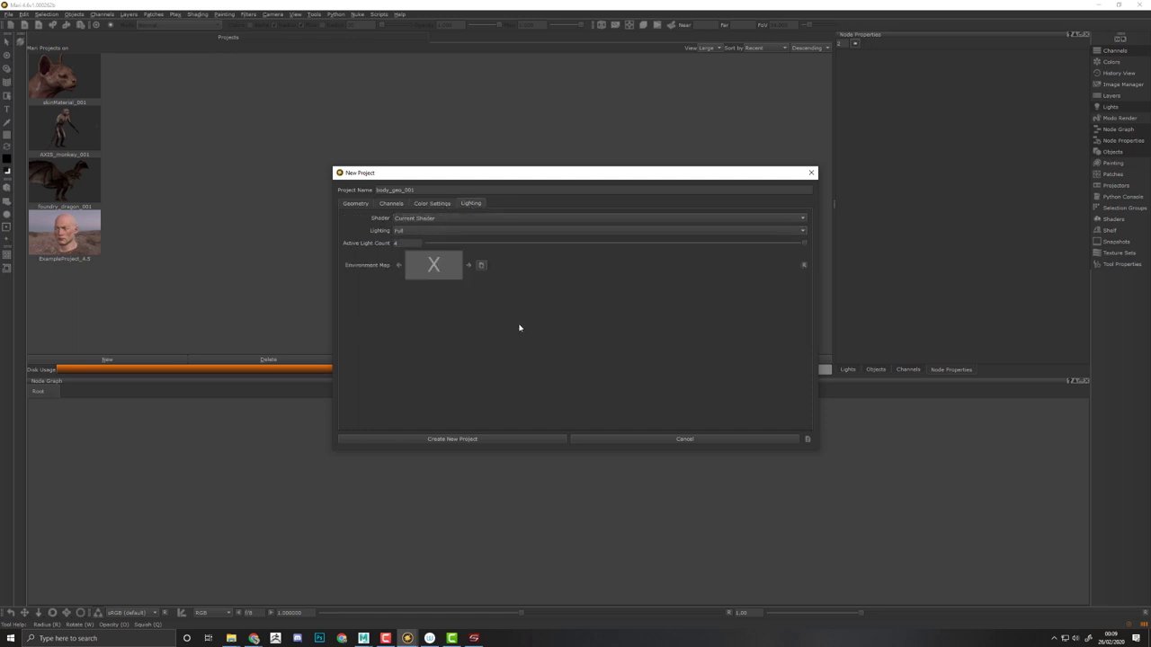
Create the body_geo_001 project, orbit the grey cat, and marquee-select the default Node Graph nodes.
left_click(497, 438)
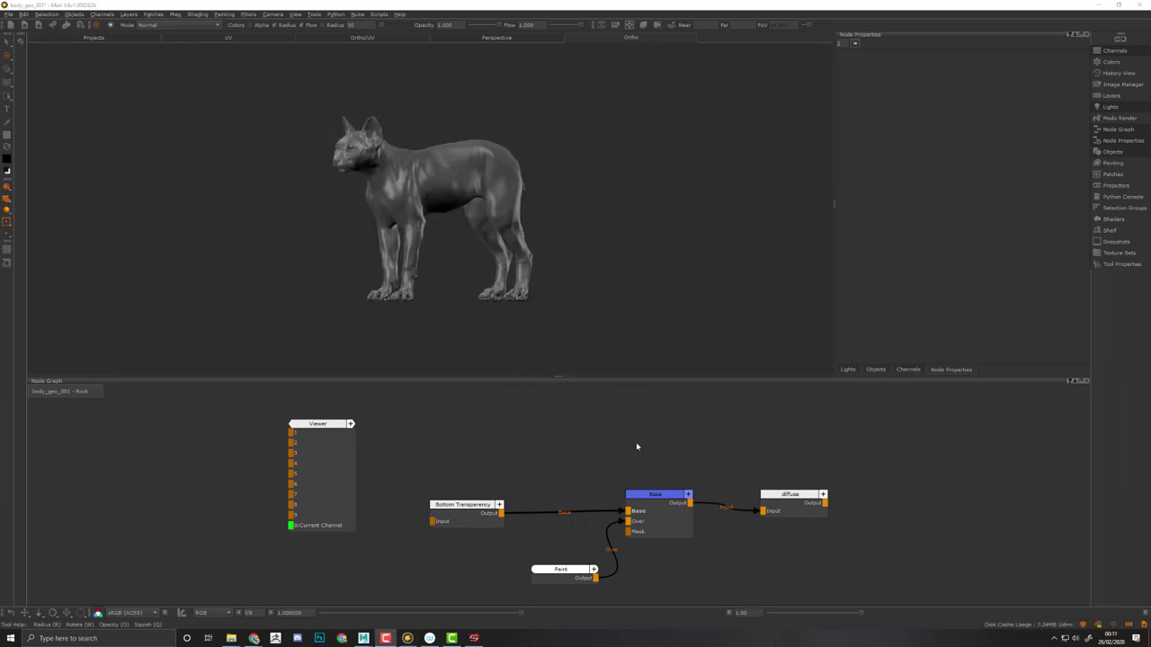
middle_click_drag(541, 257, 550, 306)
middle_click_drag(570, 261, 647, 222)
left_click_drag(886, 441, 406, 593)
Delete the default paint nodes, orbit the checkerboard cat, and move the Viewer node right.
key("Delete")
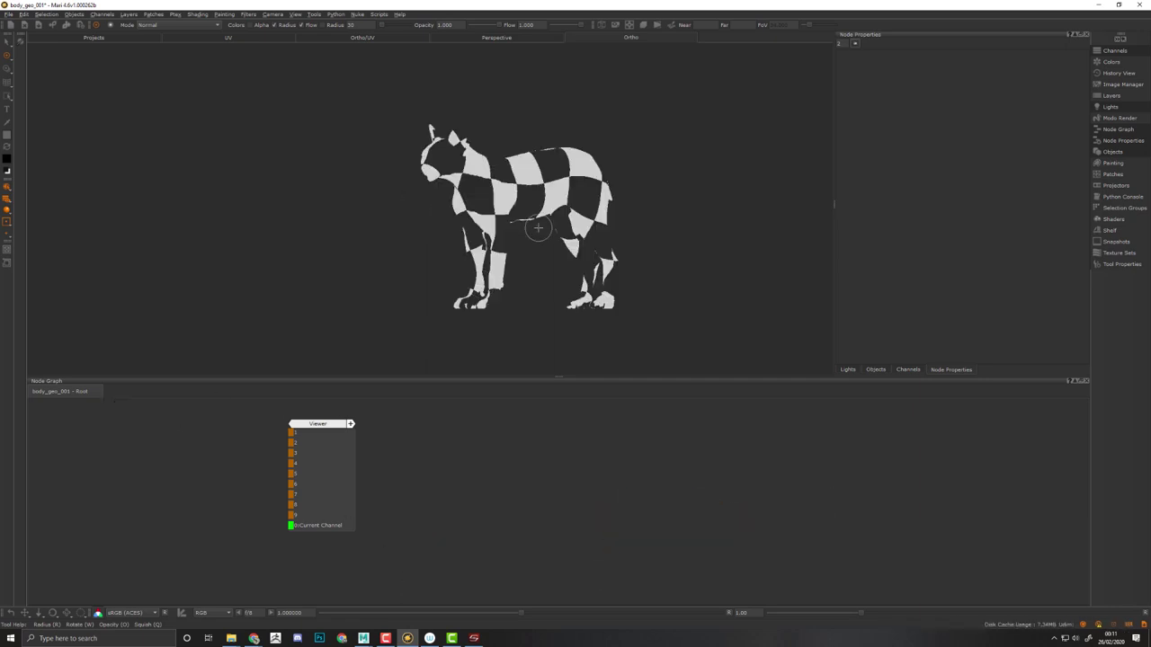
middle_click_drag(430, 205, 581, 218)
scroll(620, 221, "up", 5)
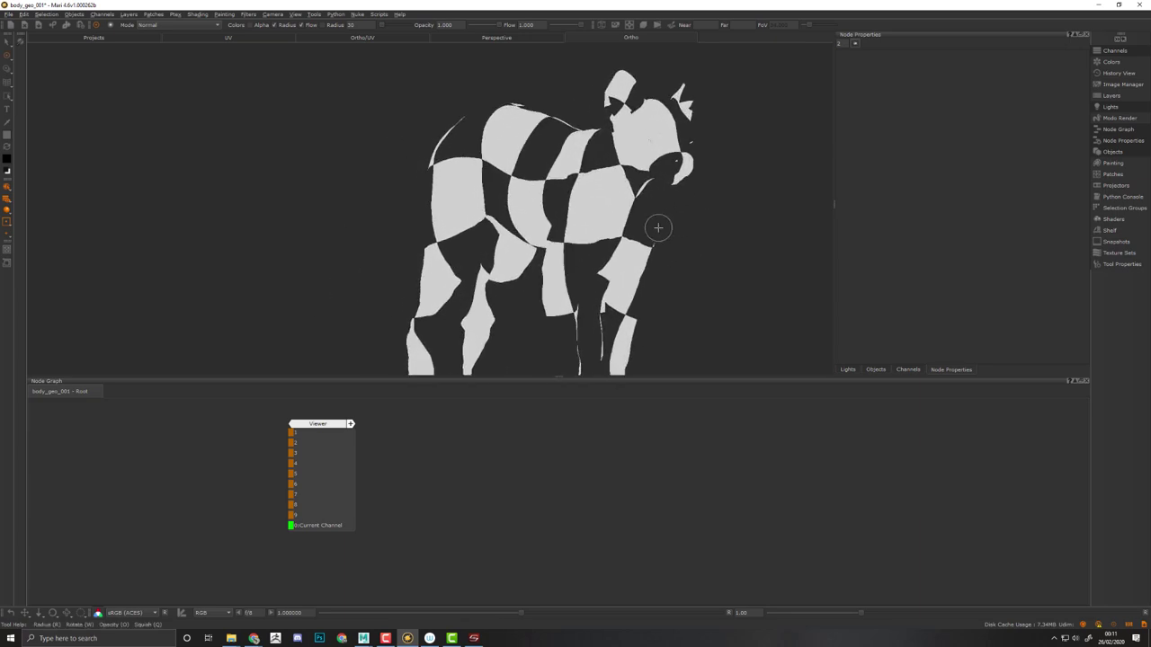
scroll(694, 211, "down", 3)
middle_click_drag(678, 208, 632, 216)
left_click_drag(355, 457, 701, 481)
middle_click_drag(671, 224, 693, 233)
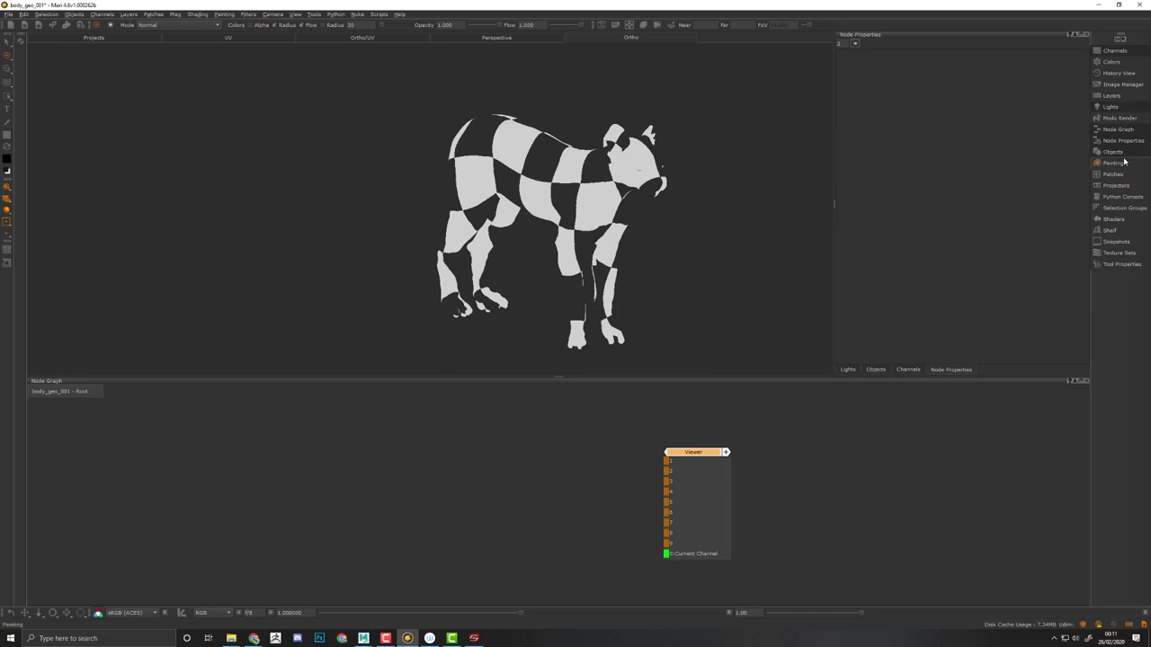
left_click_drag(623, 223, 628, 237, "alt")
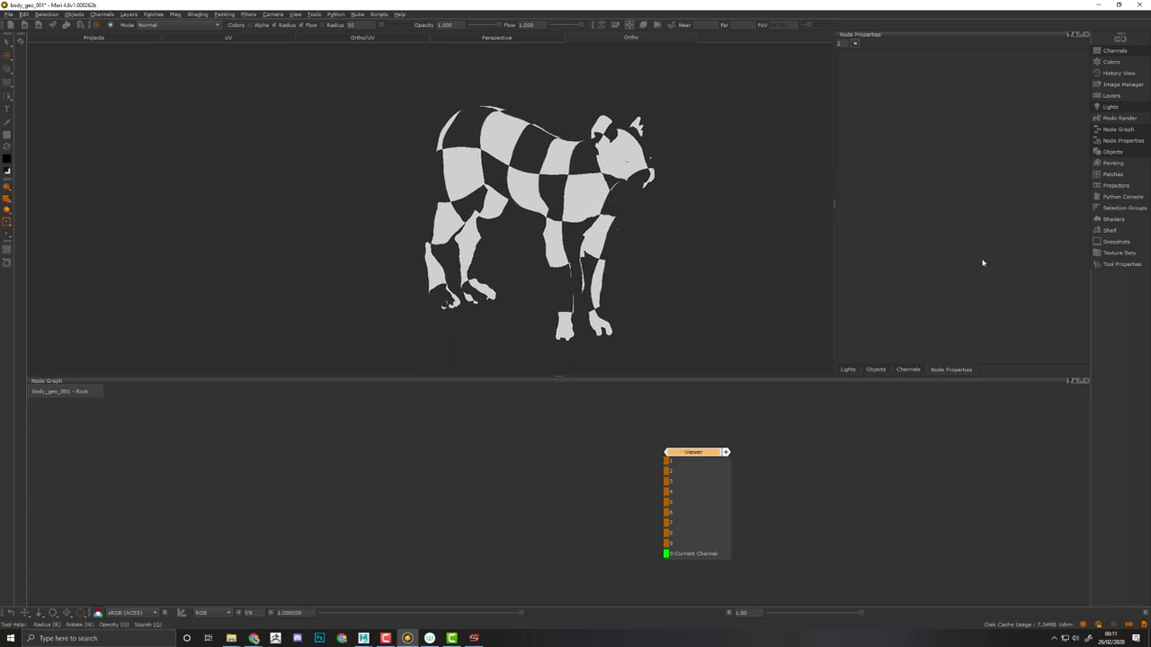
Close the Channels palette and show the Lights list with Environment and lights One to Four.
left_click(876, 370)
left_click(907, 370)
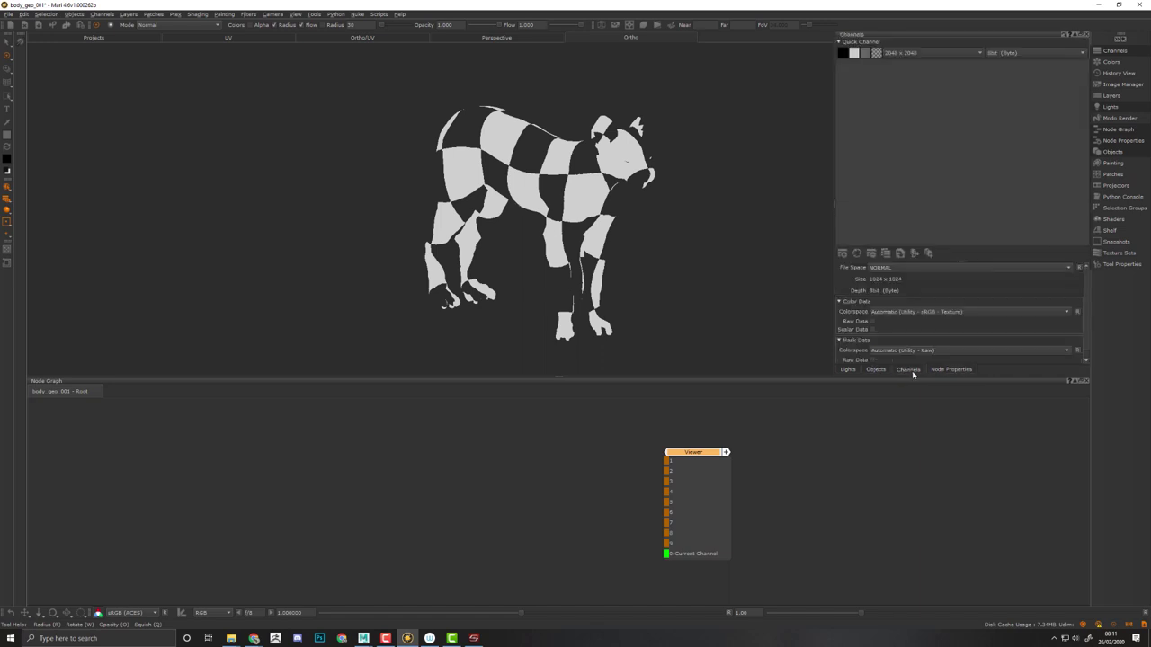
left_click(1085, 35)
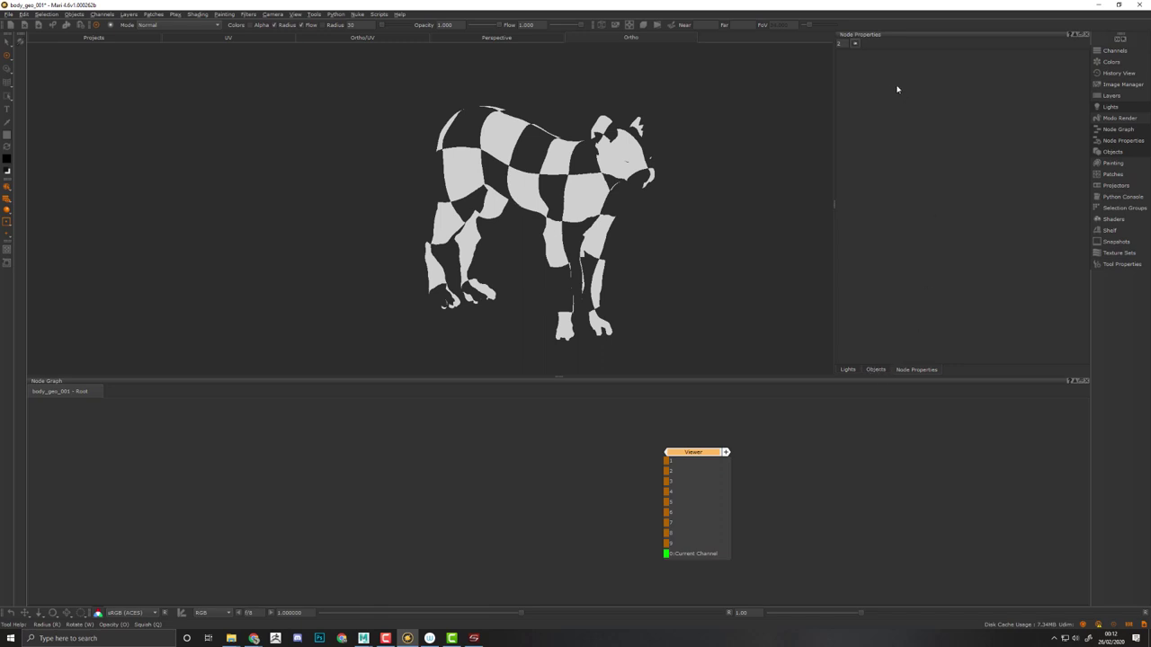
left_click(848, 369)
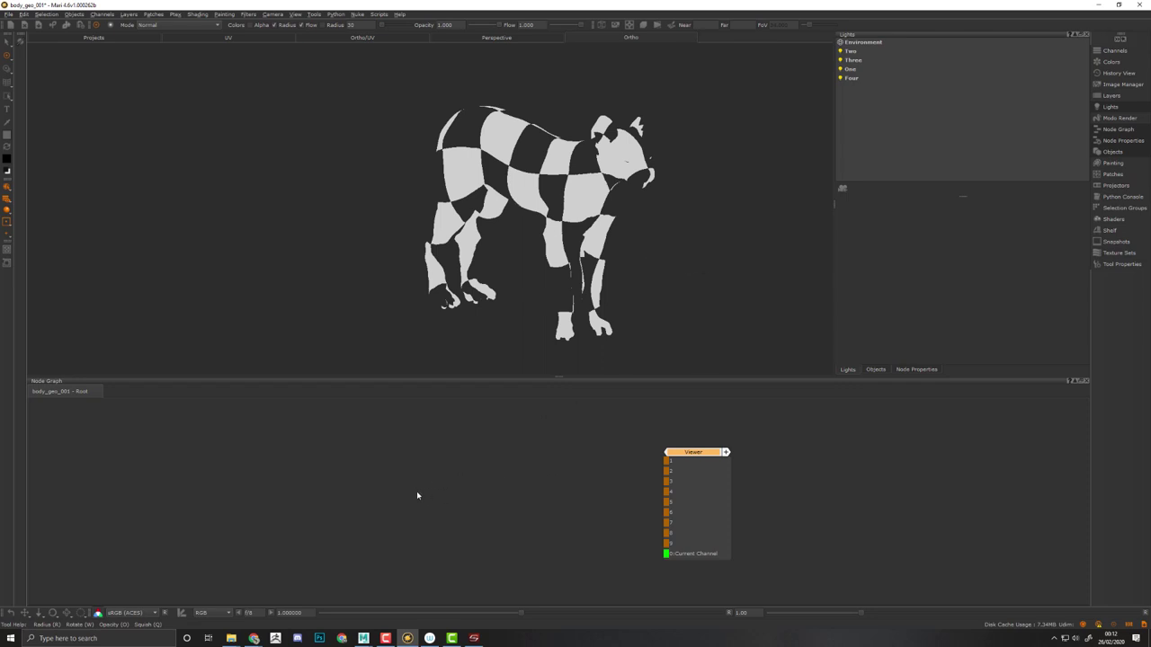
middle_click_drag(416, 495, 528, 472)
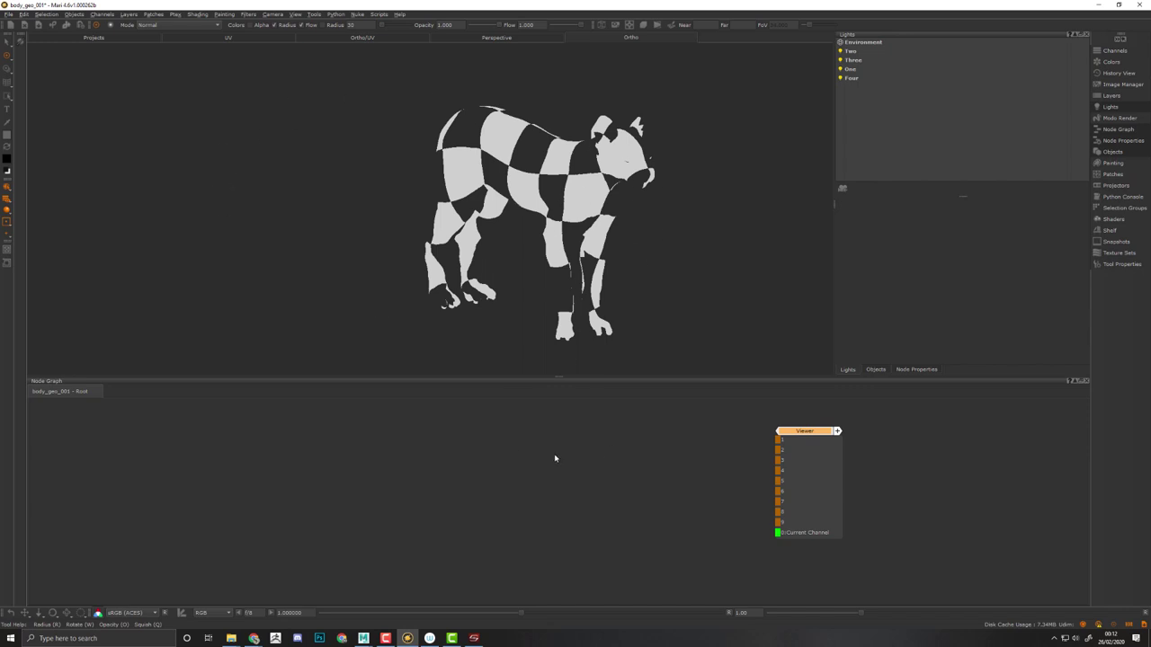
Search the Node Graph for 'arn' and select Arnold Standard Surface (Shader Network).
left_click(526, 444)
key("Tab")
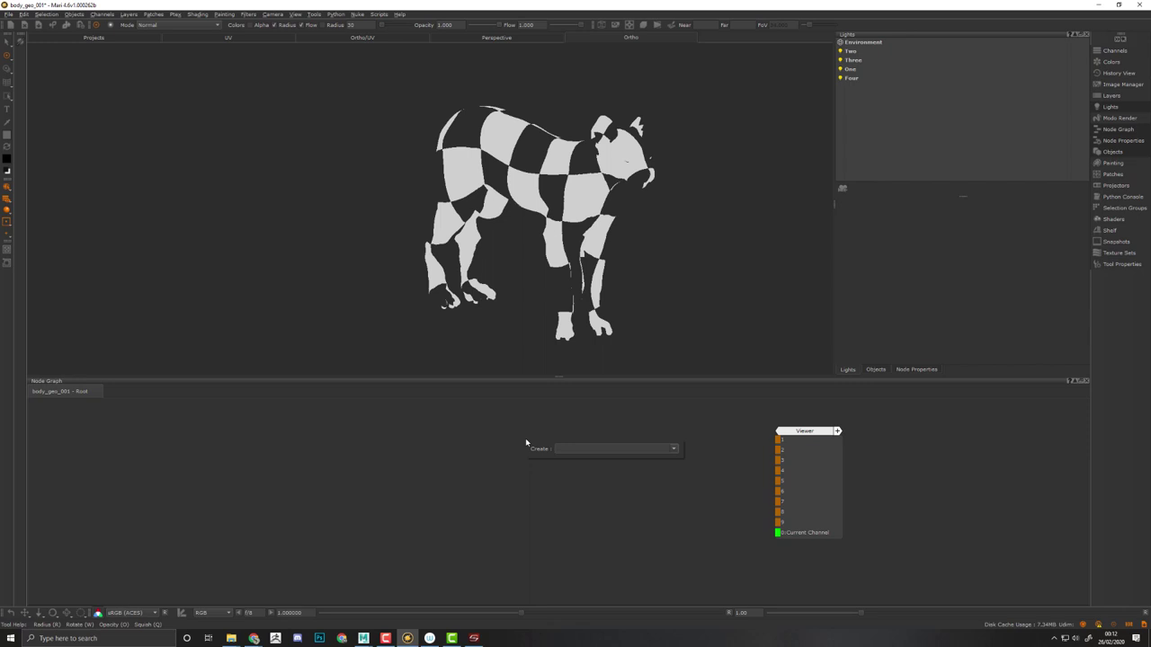
type("arn")
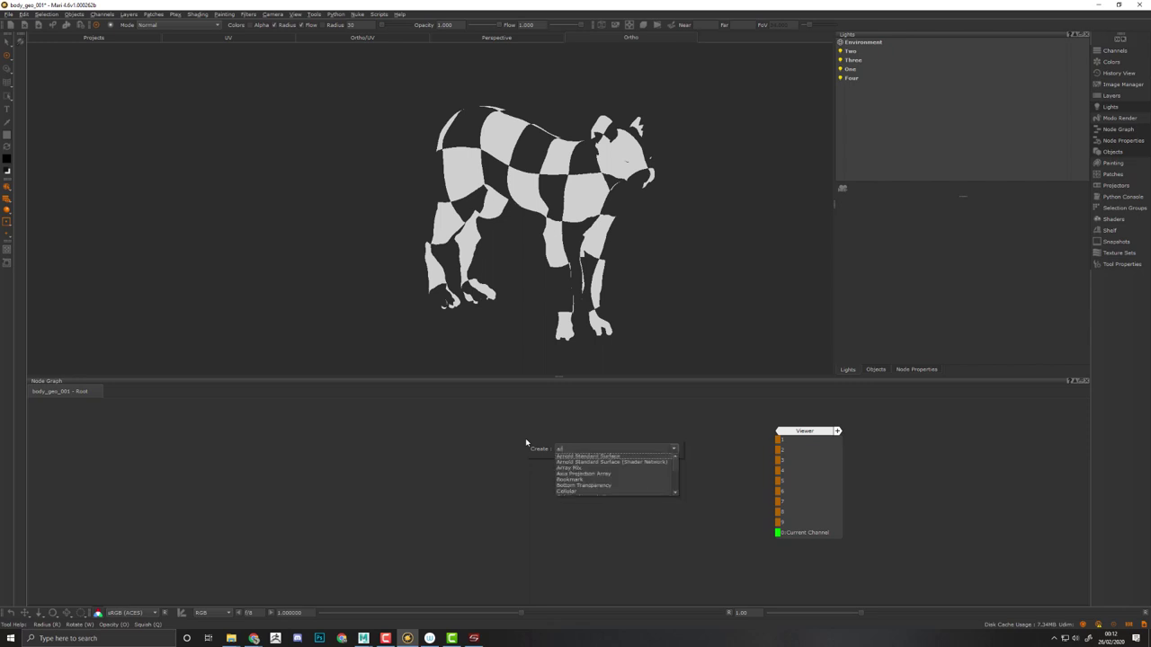
key("Down")
key("Down")
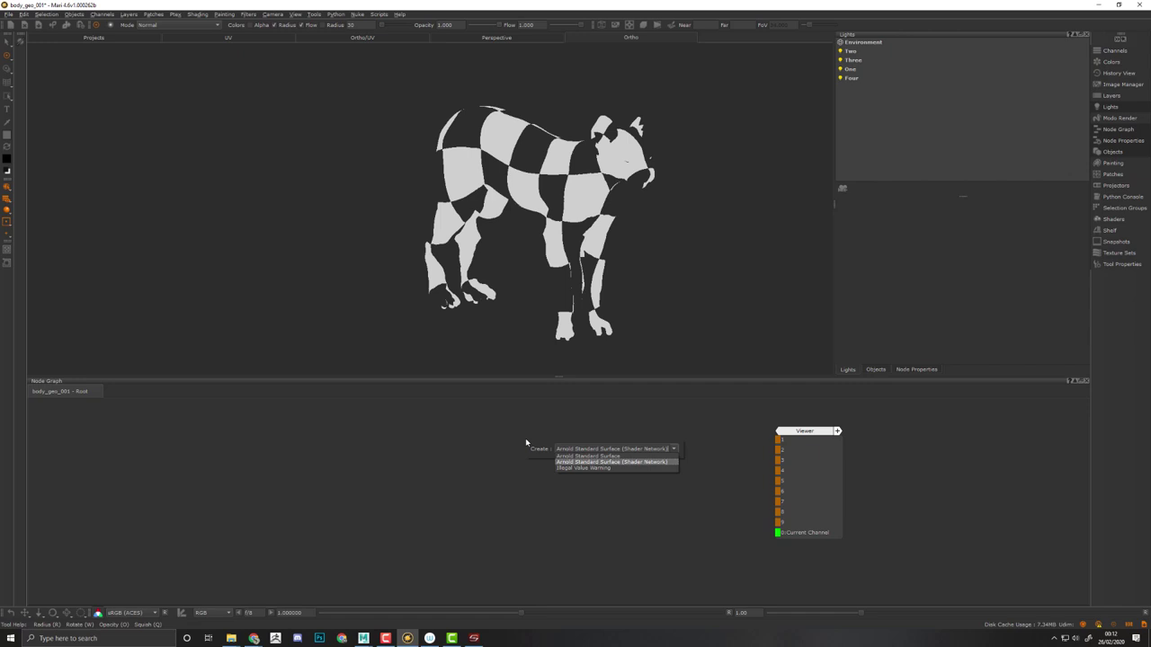
Add the Arnold Standard Surface node, arrange it with the Viewer, and open its properties.
key("Return")
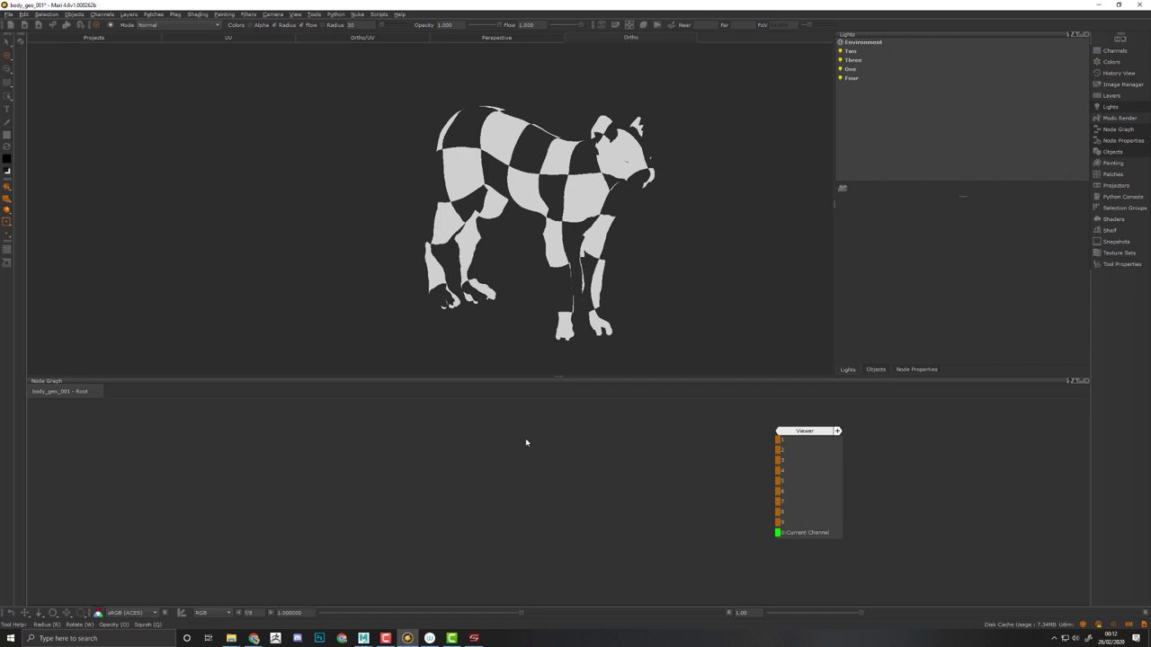
left_click_drag(567, 445, 571, 530)
left_click_drag(814, 467, 817, 449)
middle_click_drag(656, 465, 660, 450)
scroll(684, 504, "down", 5)
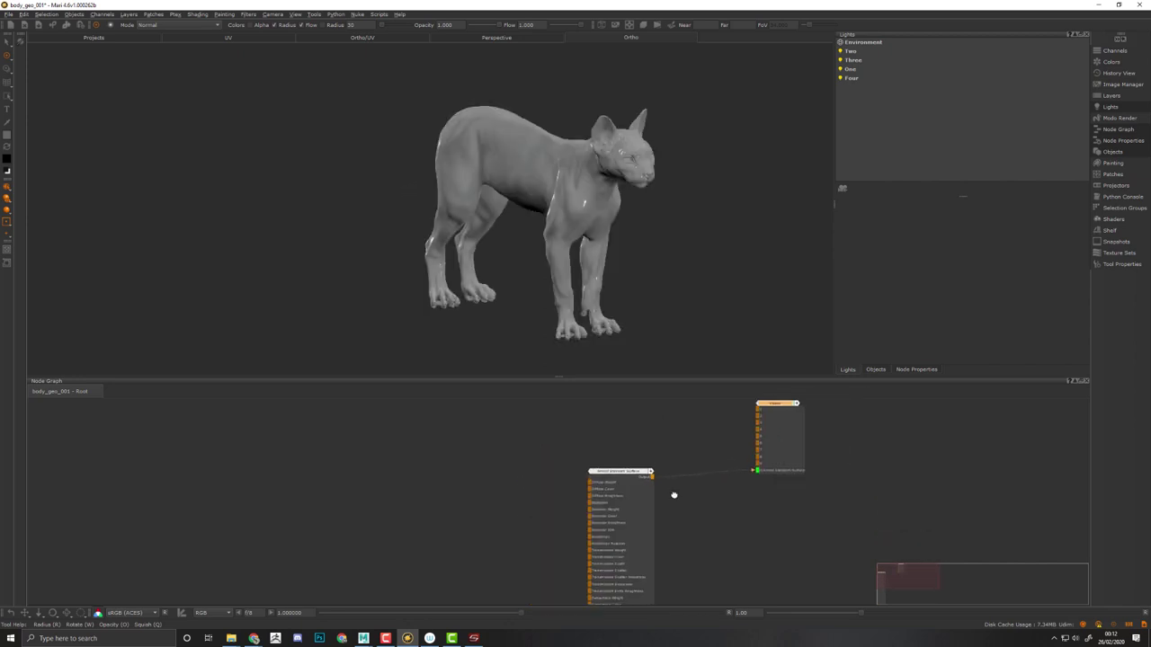
double_click(577, 491)
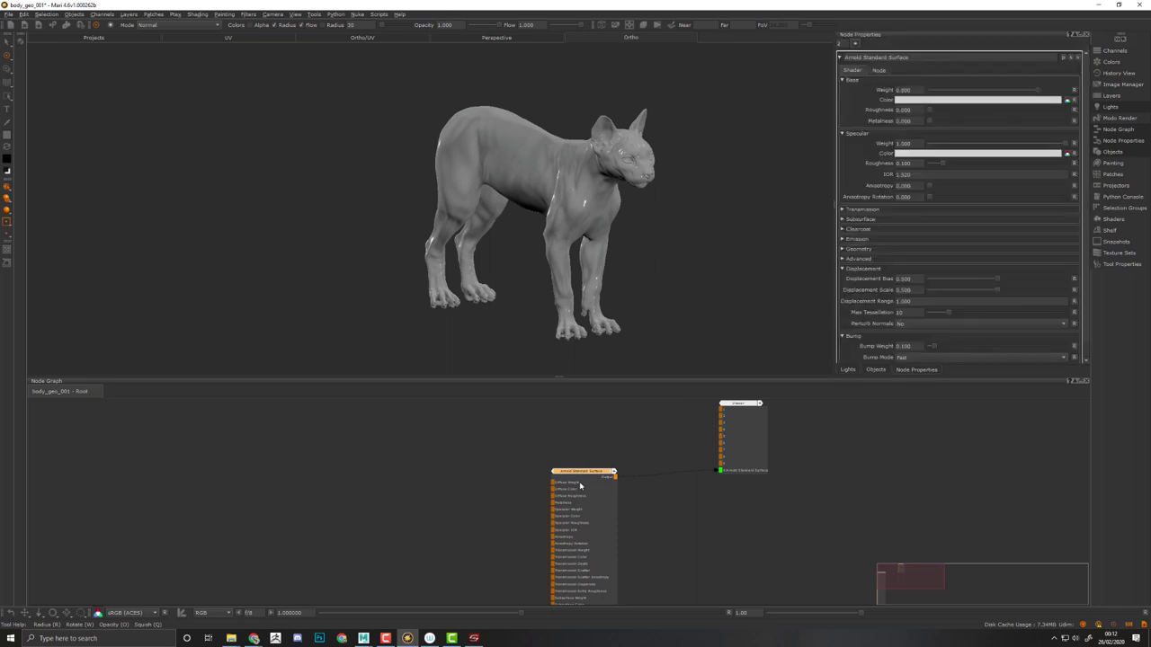
Centre the view on the cat's head and raise Base Weight from 0.800 to 1.000.
left_click_drag(662, 238, 608, 272, "alt")
scroll(608, 272, "up", 6)
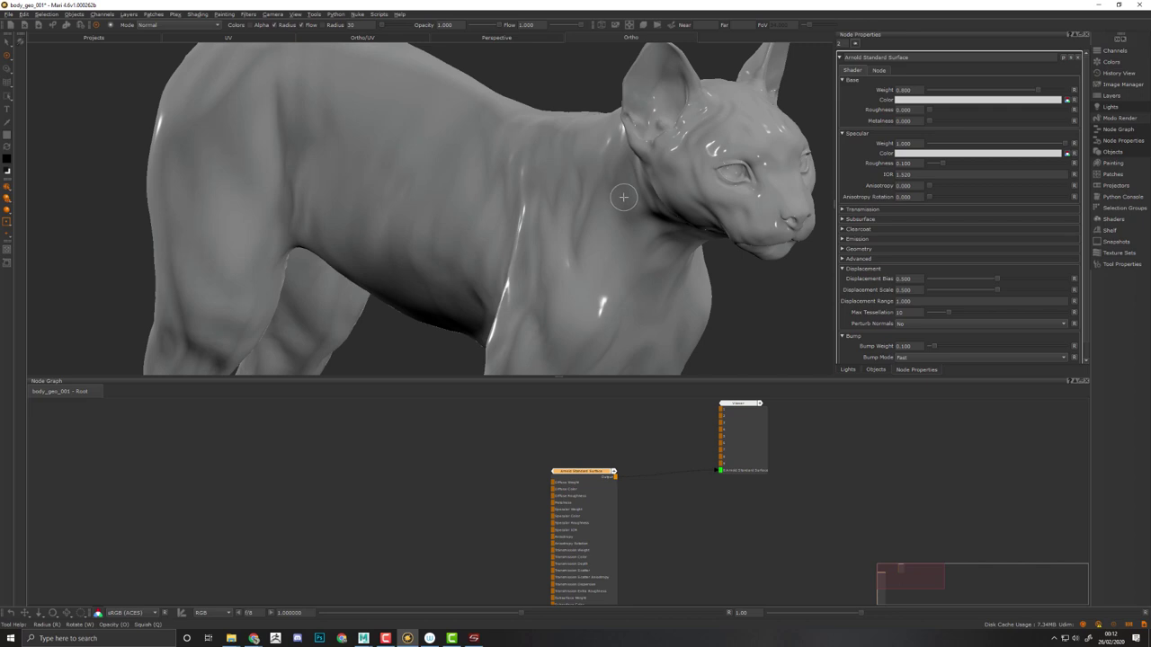
middle_click_drag(721, 198, 656, 169)
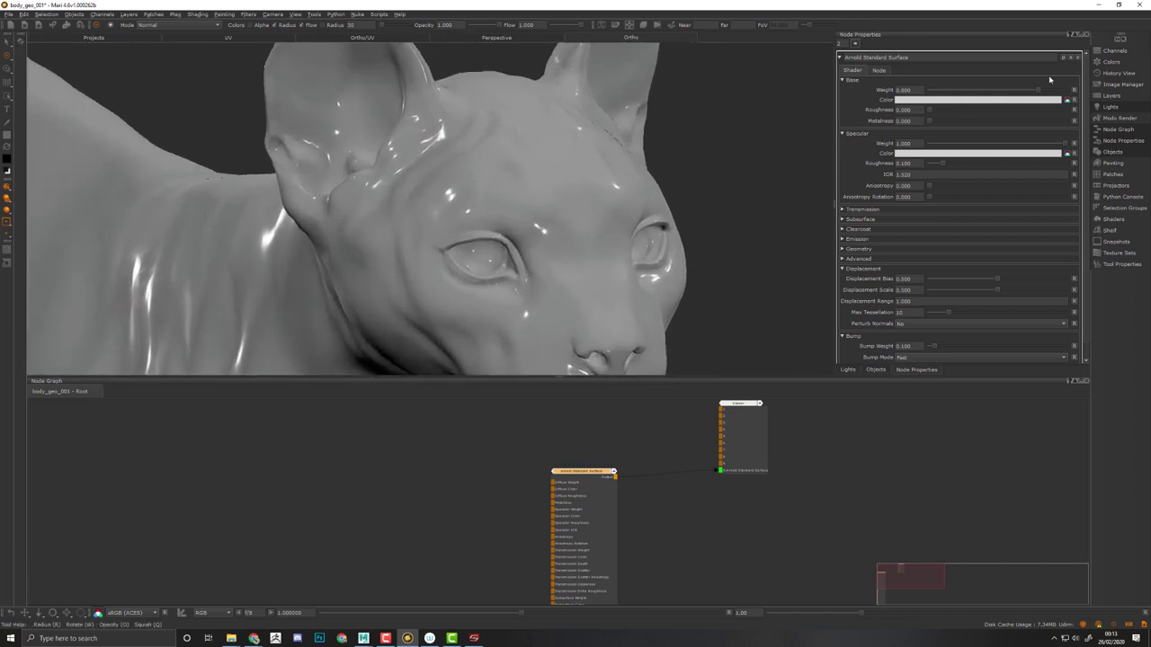
left_click_drag(1039, 91, 1069, 93)
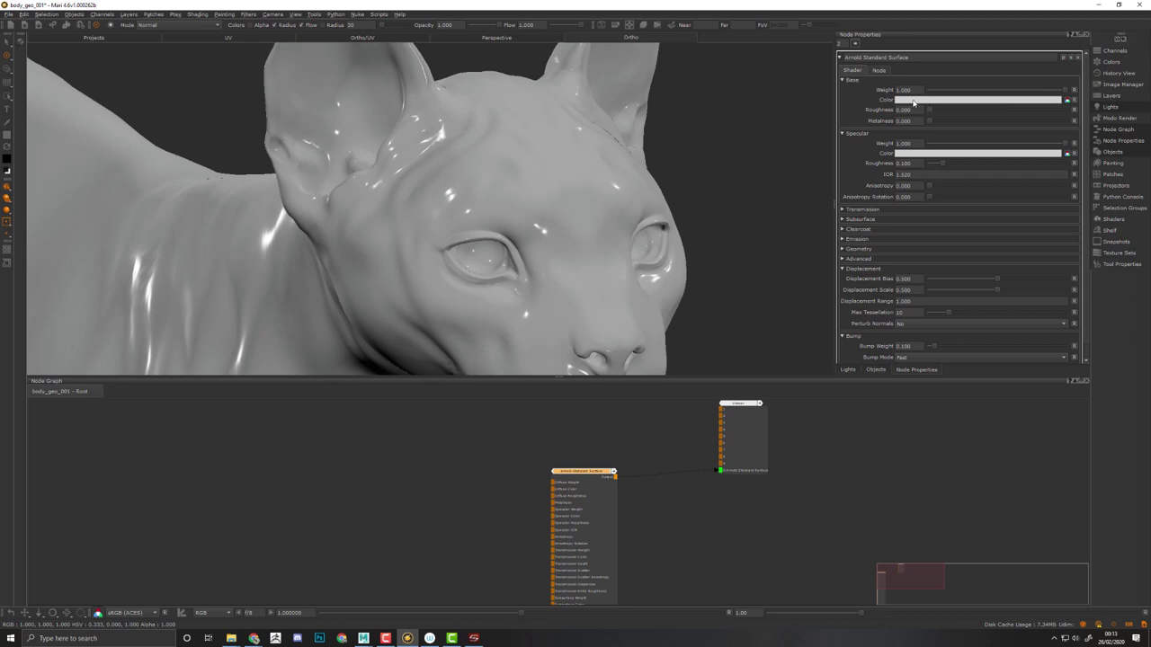
Set the shader's Base Color to a neutral 0.700 grey in the Select Color dialog.
left_click(952, 100)
left_click(812, 373)
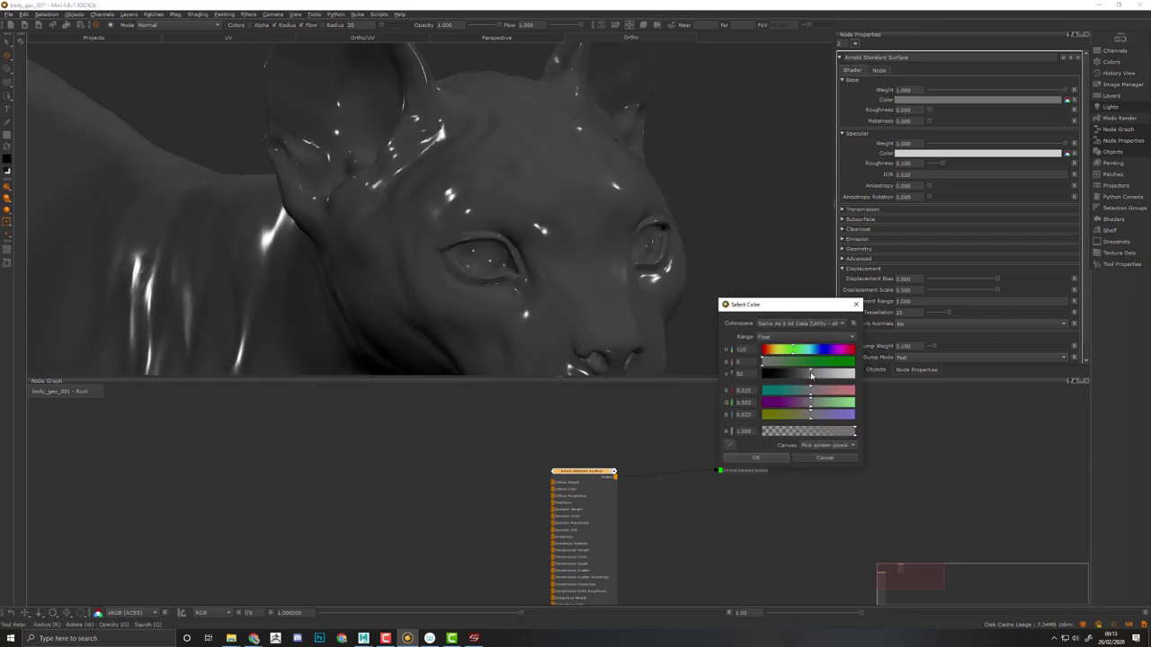
left_click_drag(810, 375, 828, 381)
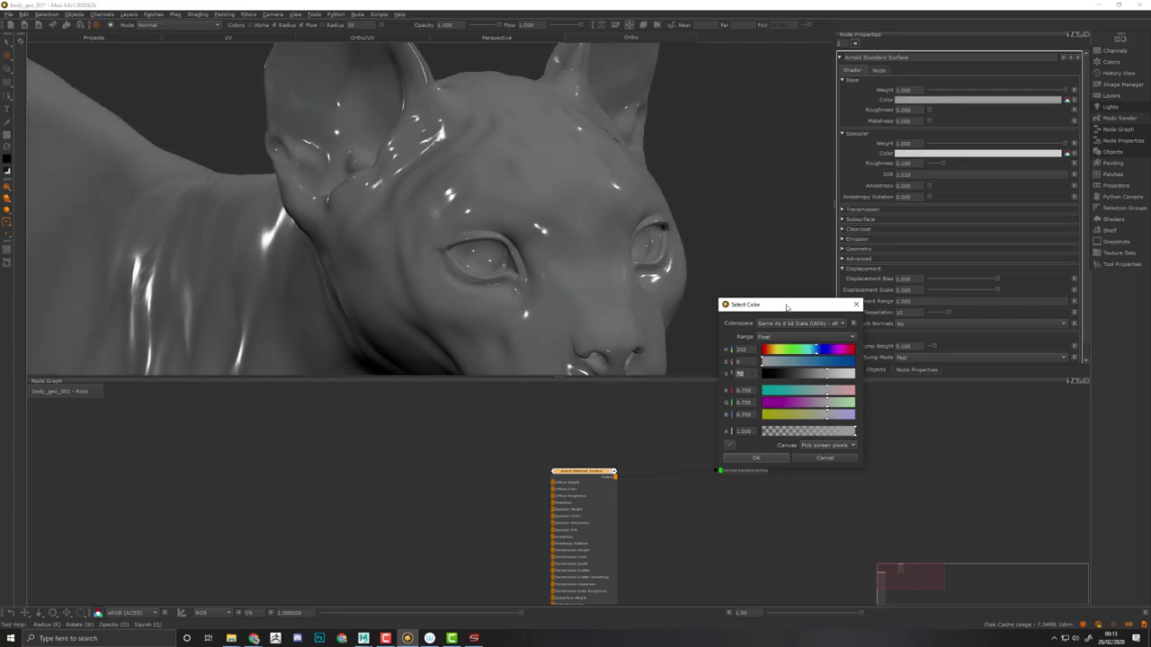
left_click_drag(787, 306, 800, 304)
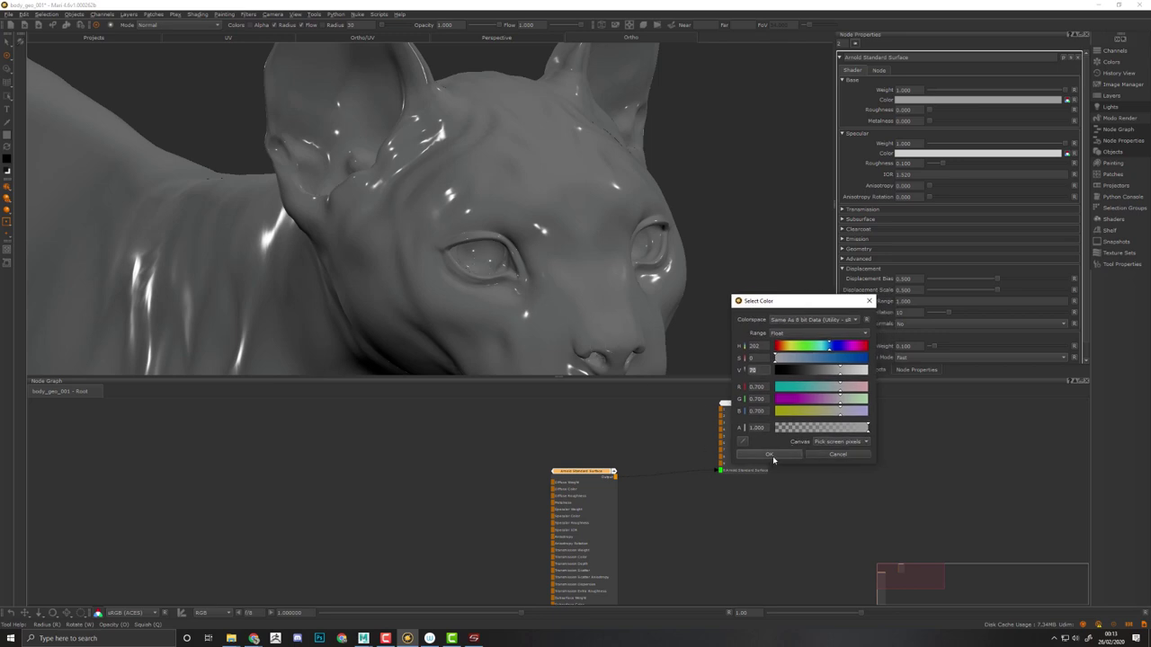
left_click(768, 454)
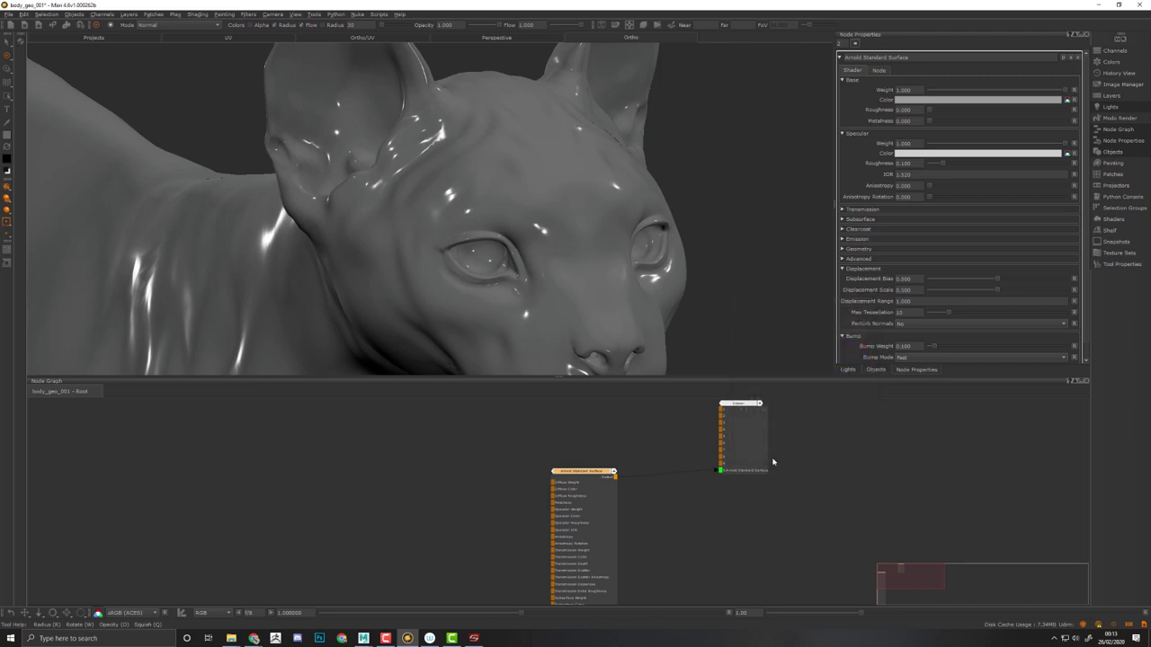
Set Specular Roughness to 0.500 to soften the cat's highlights.
left_click_drag(670, 241, 710, 208, "alt")
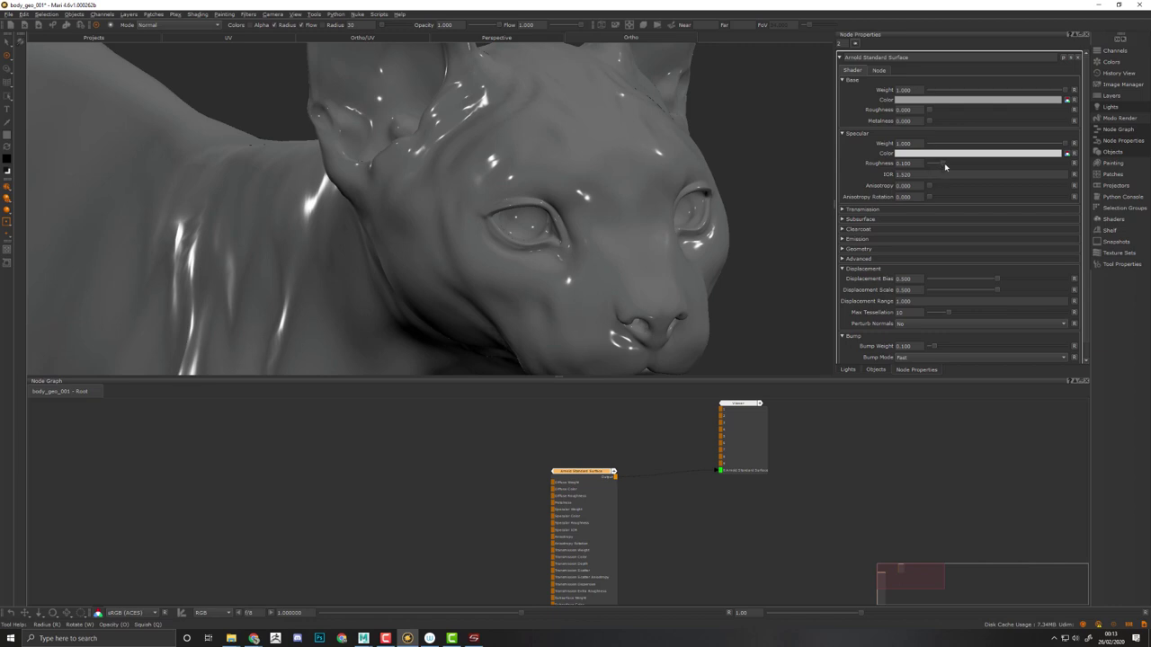
left_click_drag(945, 165, 986, 169)
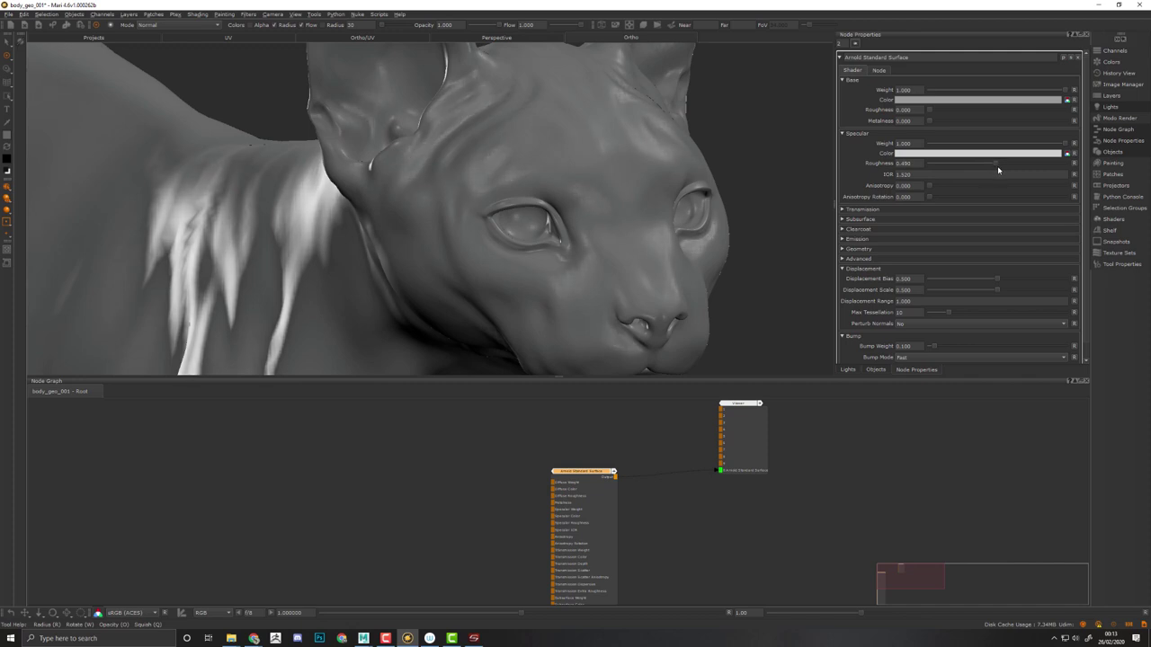
double_click(919, 166)
type("0.5")
key("Return")
Change Specular IOR from 1.520 to 1.44.
left_click_drag(674, 259, 652, 226, "alt")
left_click_drag(904, 174, 912, 174)
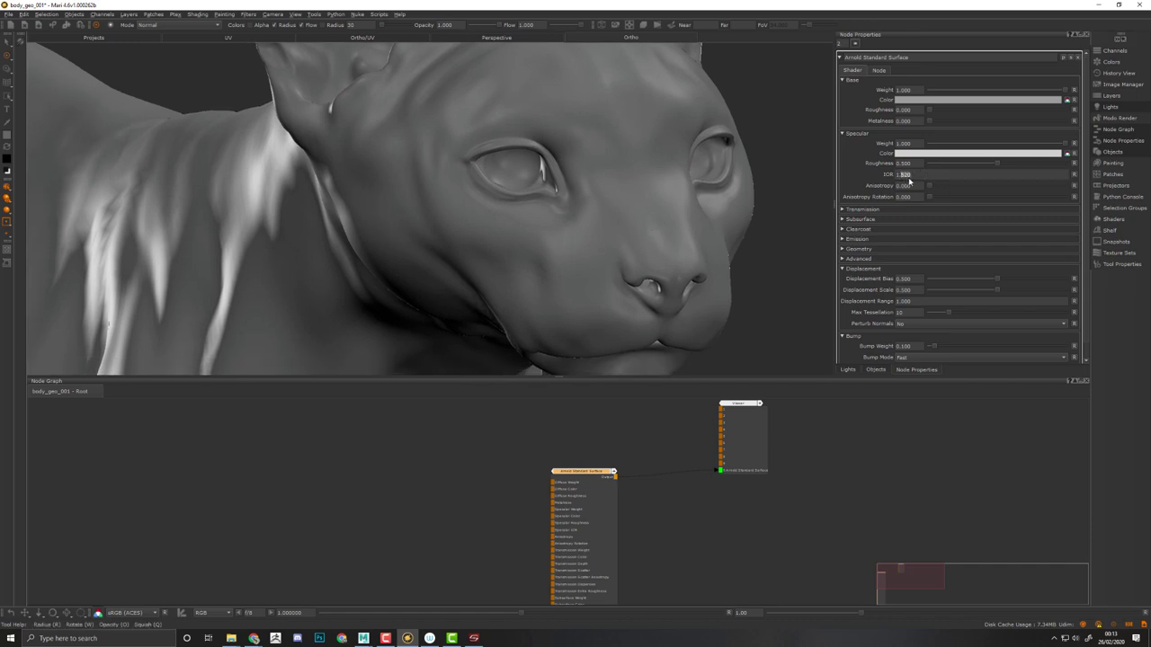
type("44")
Expand Clearcoat and set its Weight to 0.200.
left_click(874, 230)
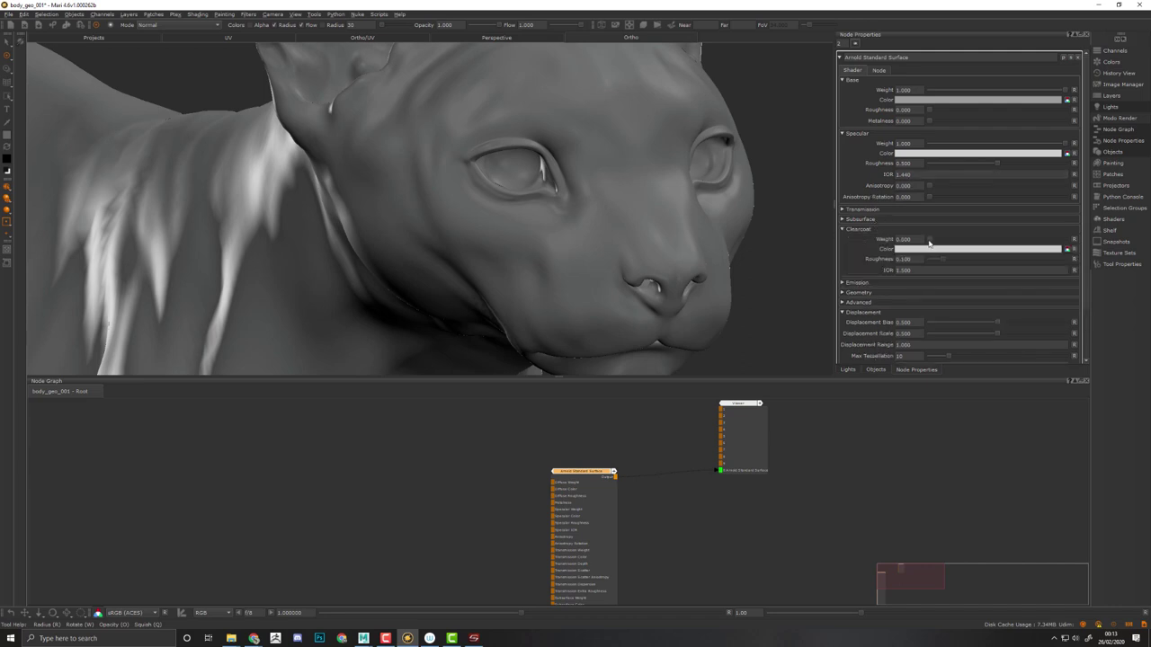
left_click_drag(929, 240, 950, 243)
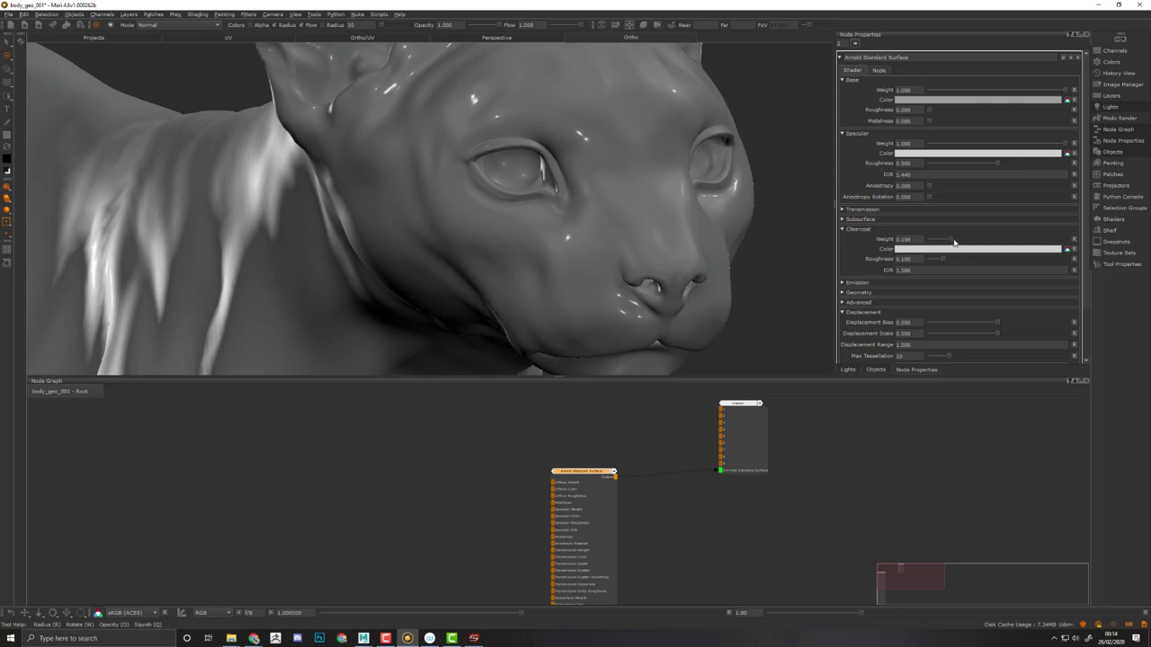
left_click_drag(953, 241, 970, 242)
key("BackSpace")
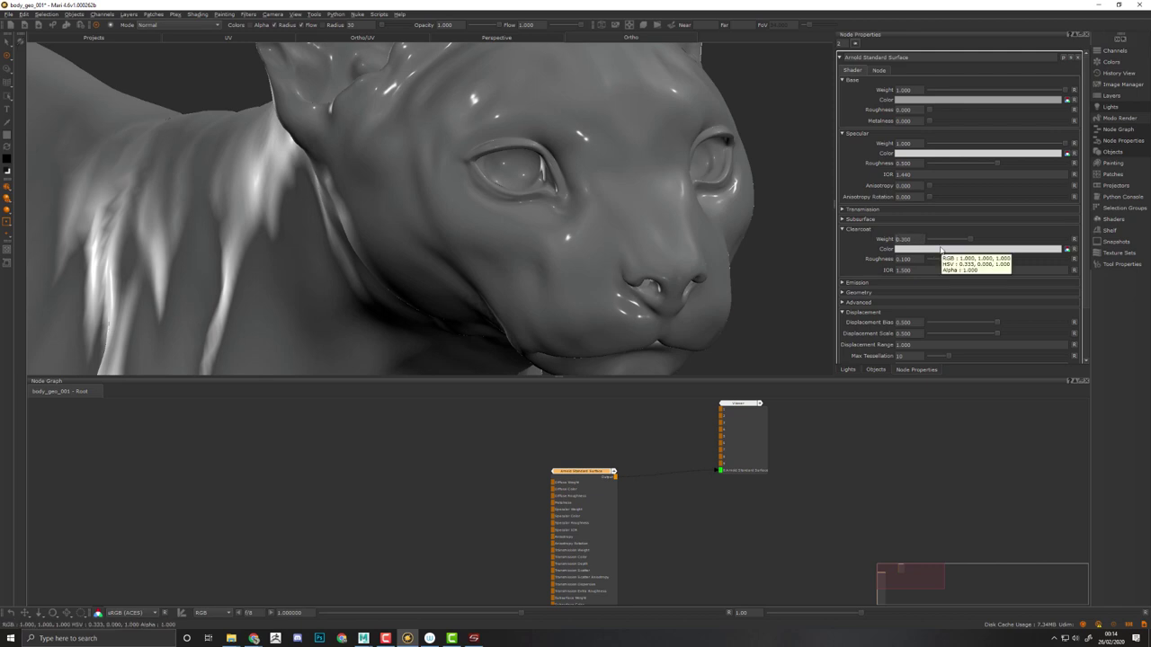
key("Return")
Raise clearcoat Roughness to 0.250 and set clearcoat IOR to 1.450, then inspect the head.
left_click(924, 261)
type("2")
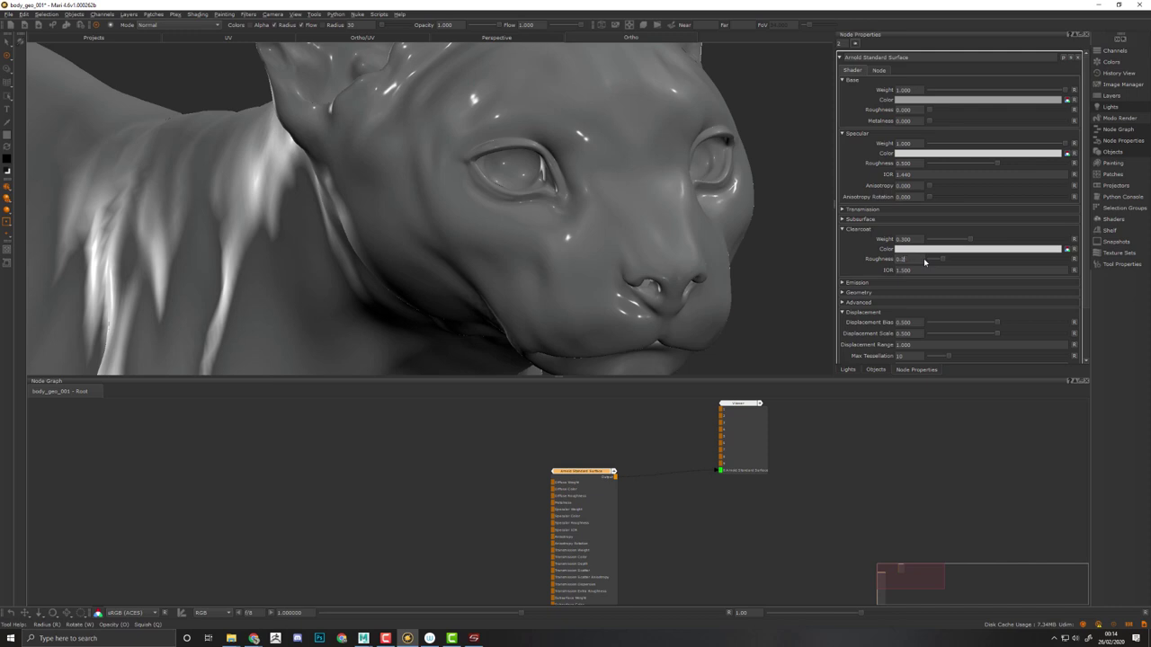
key("Return")
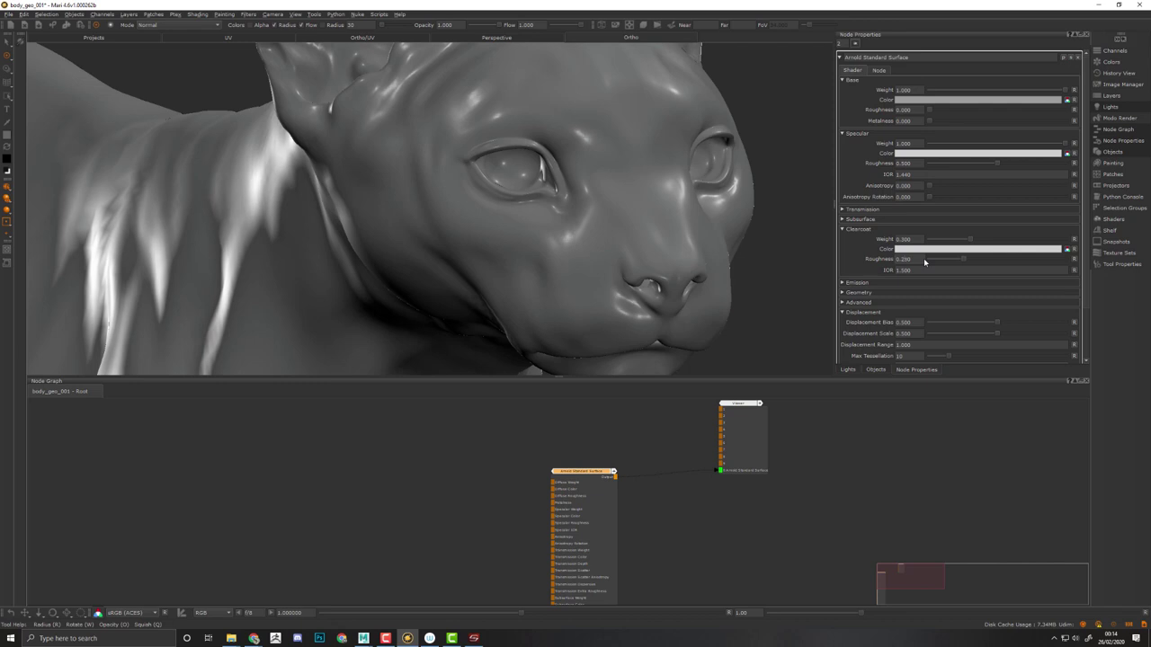
double_click(908, 270)
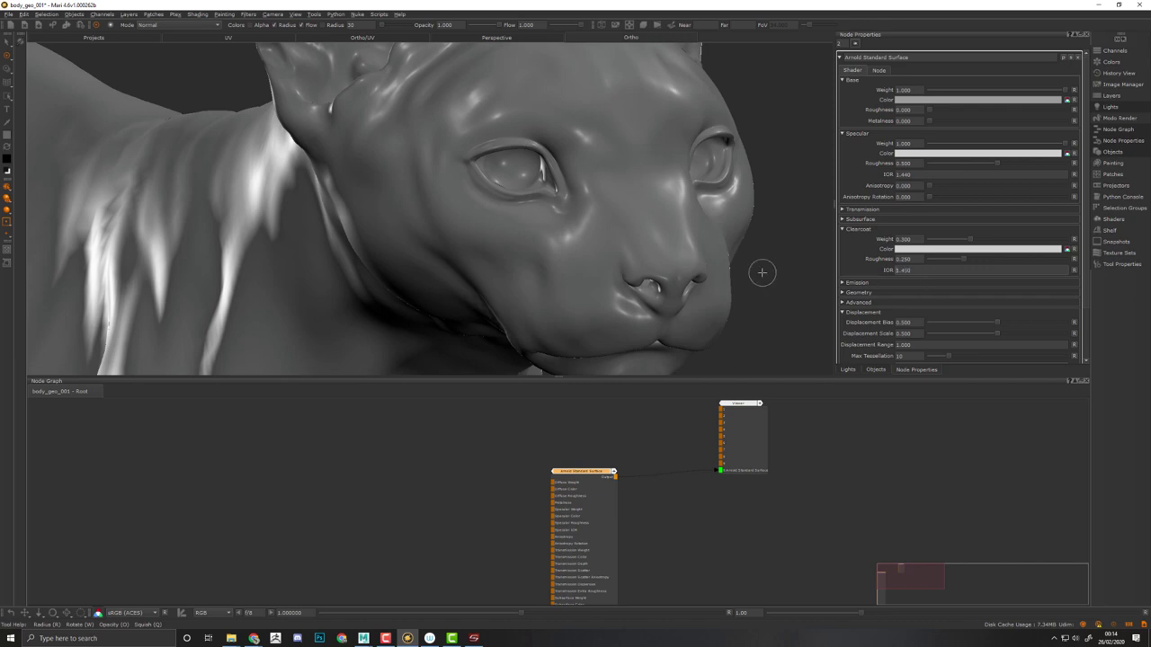
mouse_move(761, 269)
left_mouse_down("alt")
mouse_move(760, 255)
mouse_move(739, 273)
mouse_move(790, 272)
mouse_move(603, 249)
mouse_move(699, 264)
mouse_move(621, 262)
mouse_move(634, 242)
left_mouse_up("alt")
right_click_drag(635, 242, 706, 195, "alt")
Turn the cat's head toward a frontal view and nudge the Arnold Standard Surface node left.
key("Tab")
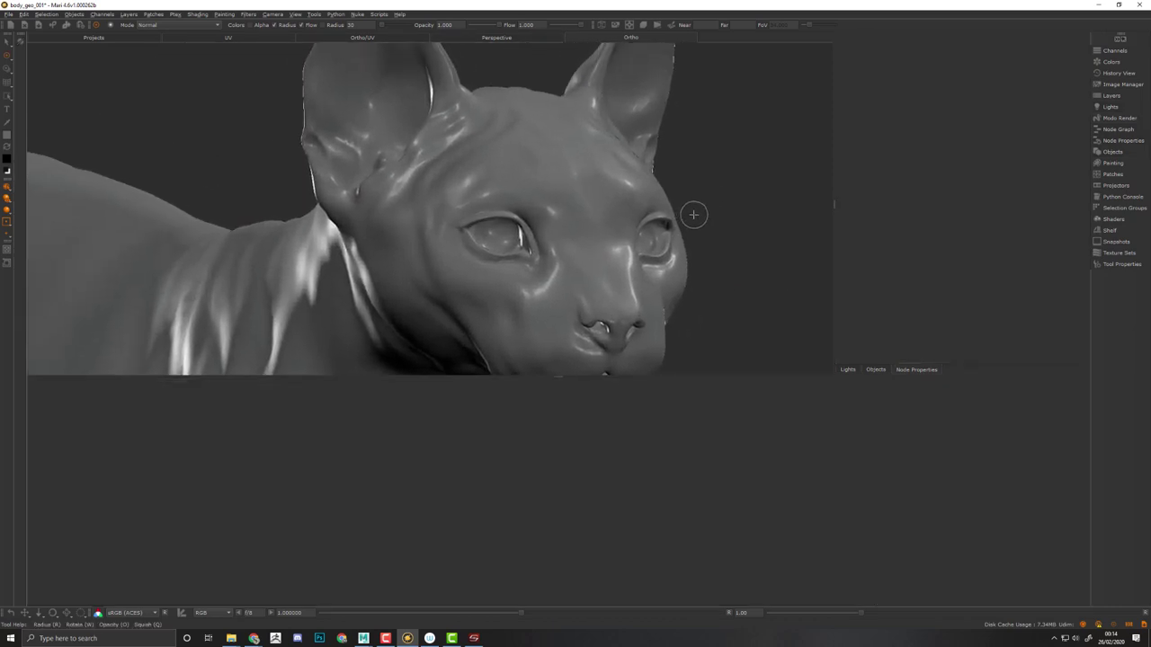
key("Tab")
left_click_drag(737, 254, 705, 225, "alt")
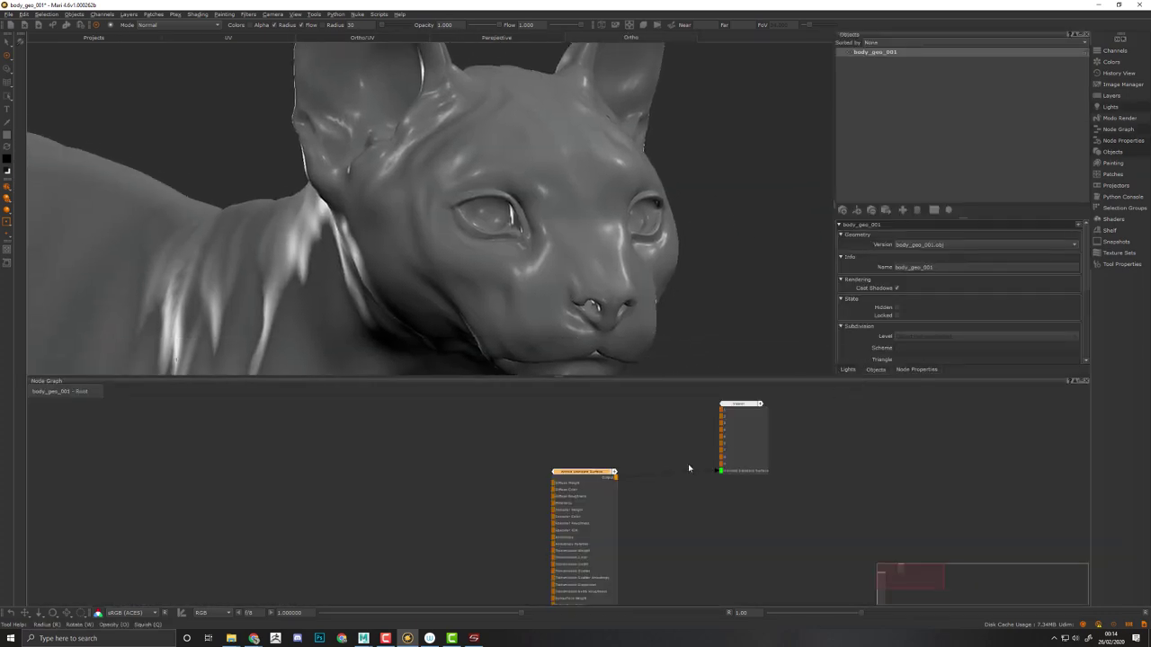
mouse_move(596, 489)
left_mouse_down()
mouse_move(599, 467)
mouse_move(595, 490)
left_mouse_up()
left_click_drag(686, 287, 691, 266, "alt")
left_click_drag(574, 486, 554, 489)
left_click_drag(706, 272, 670, 285, "alt")
Switch off lights Two and Three so only One stays on, and show light One's settings.
left_click(845, 369)
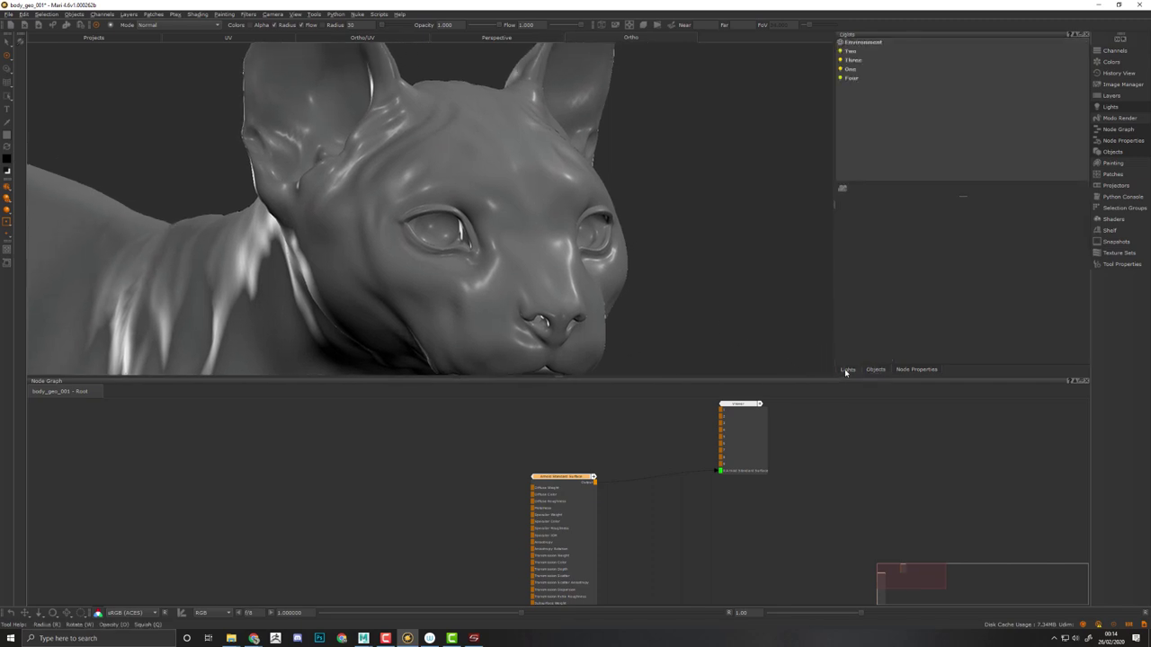
left_click_drag(686, 225, 816, 104, "alt")
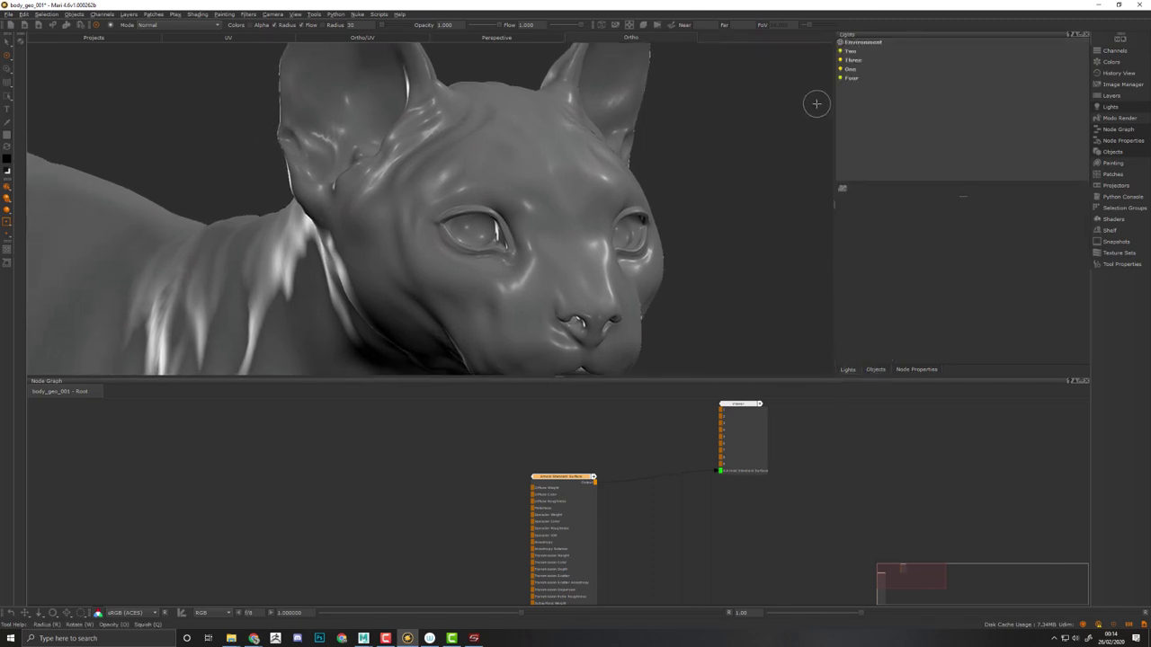
left_click(840, 51)
left_click(841, 69)
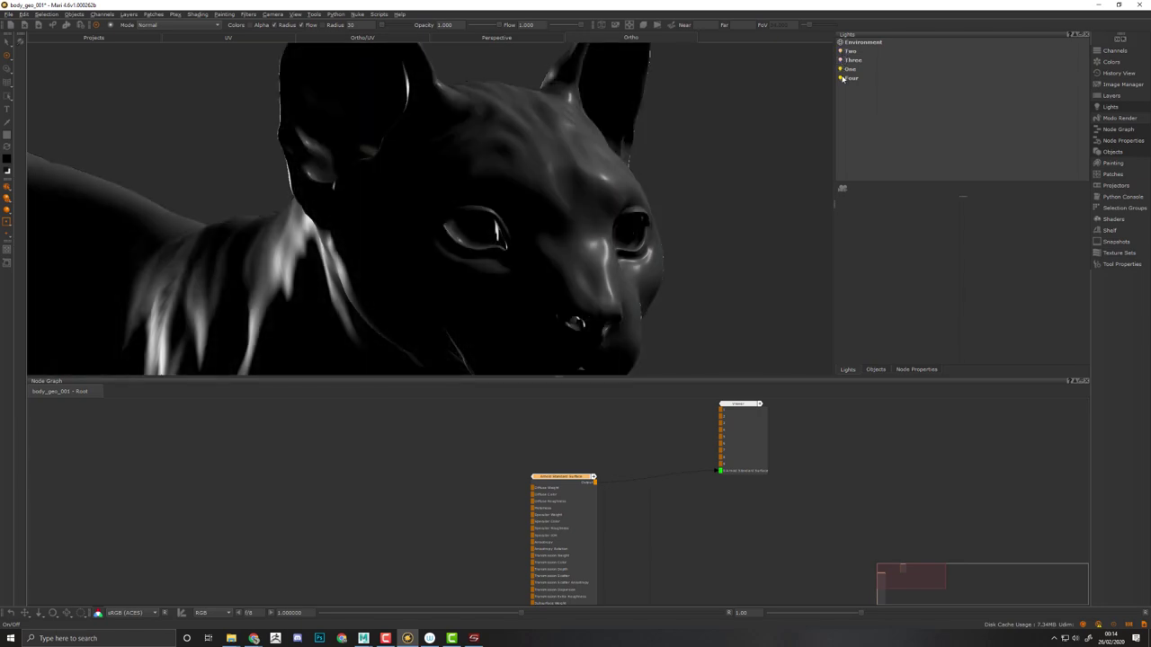
left_click_drag(722, 234, 719, 153, "alt")
left_click(868, 70)
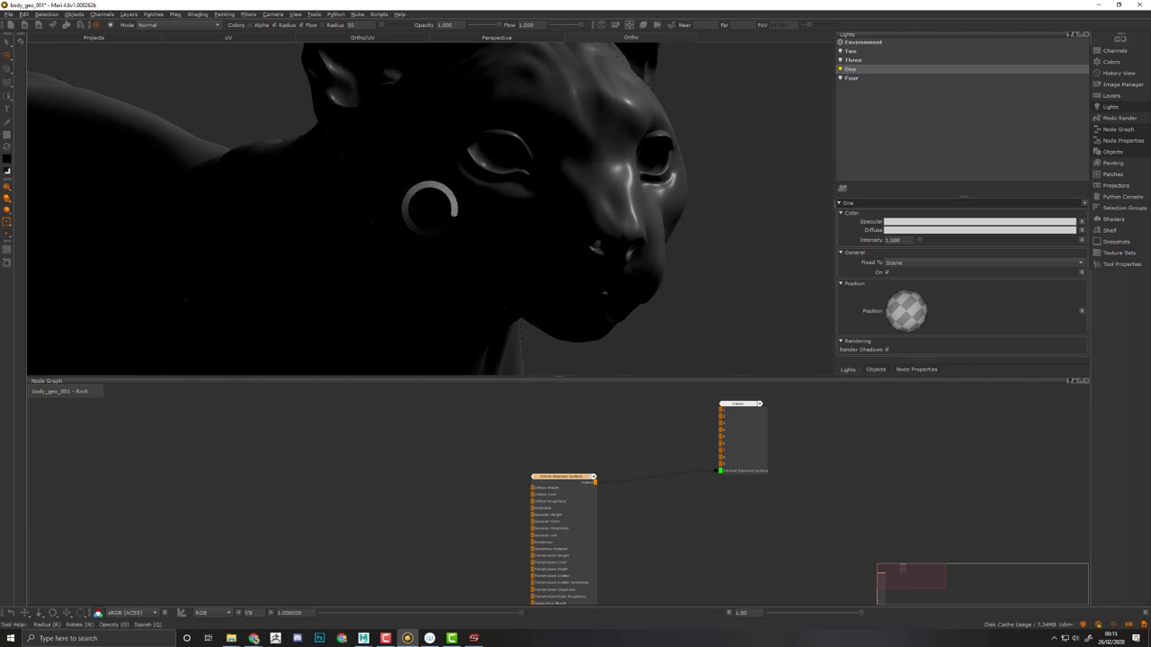
left_click_drag(709, 206, 723, 232, "alt")
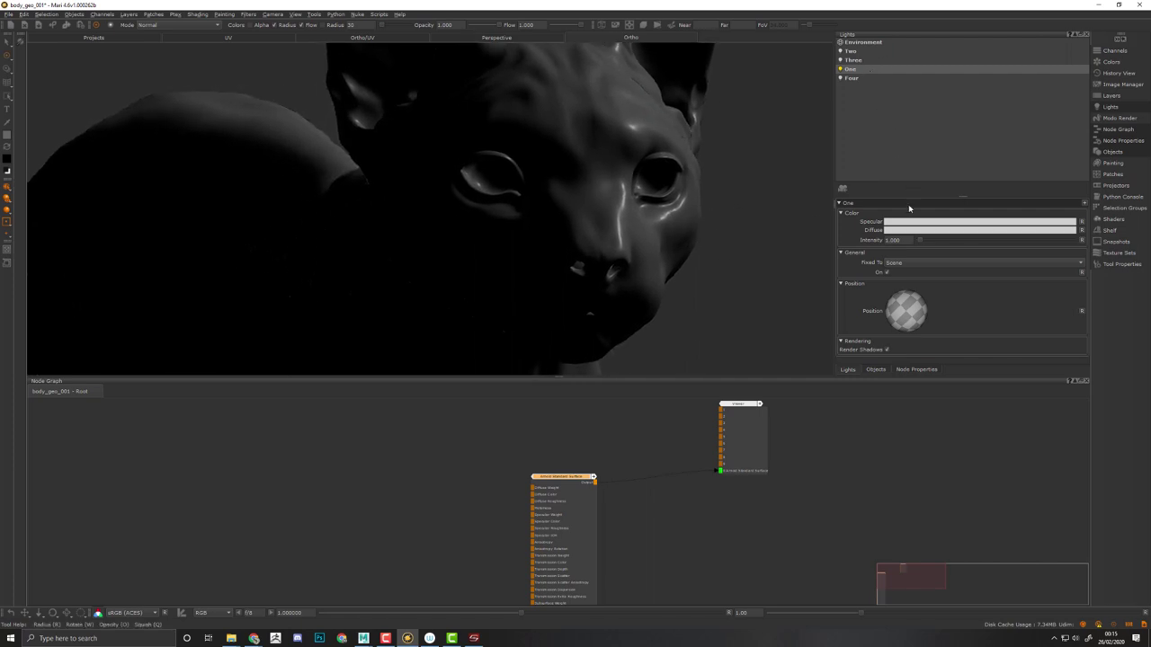
Fix light One to Camera and swing its position to light the cat's face from the front.
left_click(894, 263)
left_click(913, 275)
mouse_move(913, 313)
left_mouse_down()
mouse_move(888, 315)
mouse_move(911, 319)
left_mouse_up()
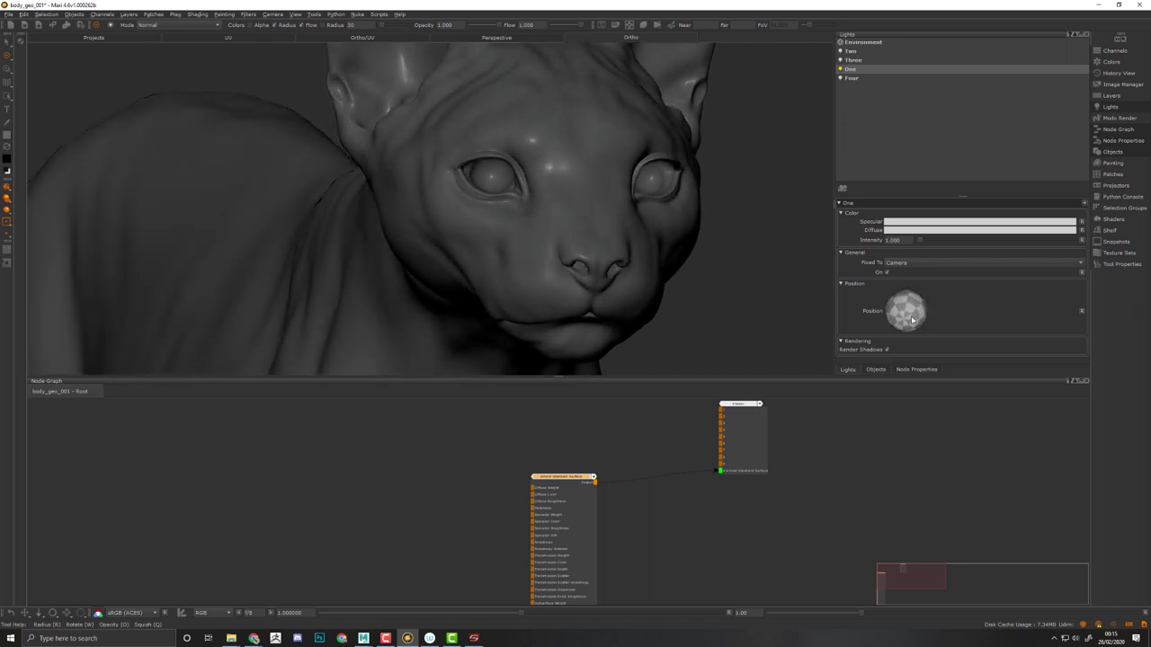
mouse_move(765, 264)
left_mouse_down("alt")
mouse_move(701, 267)
mouse_move(688, 236)
mouse_move(707, 237)
mouse_move(680, 228)
mouse_move(712, 230)
mouse_move(693, 236)
left_mouse_up("alt")
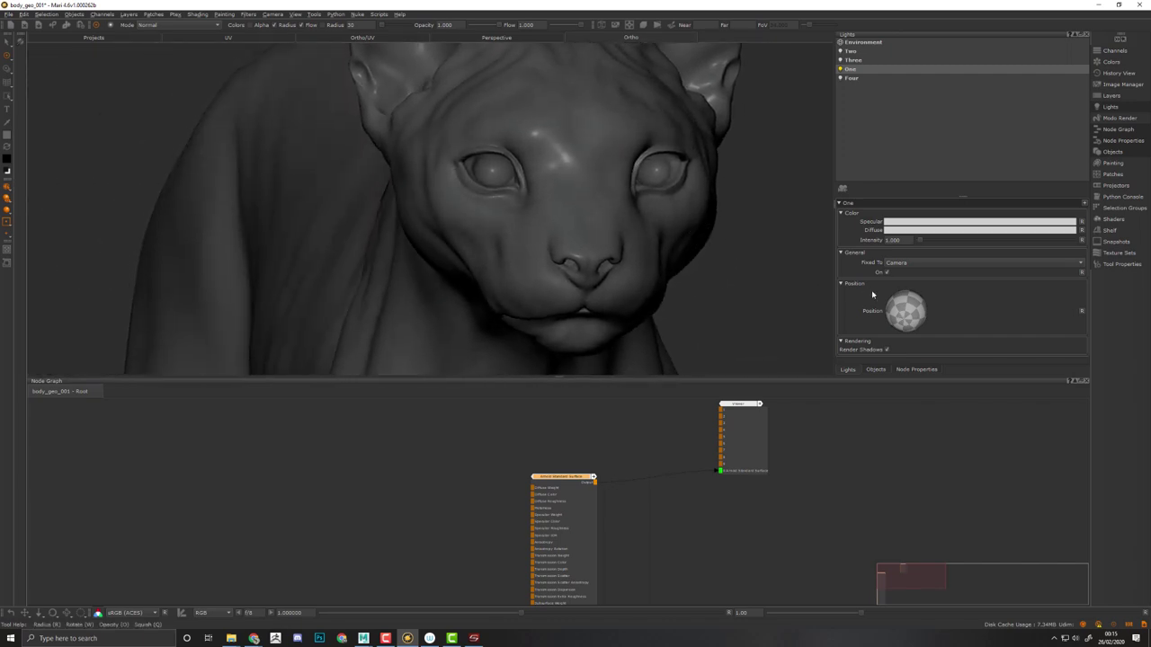
left_click_drag(619, 221, 666, 185, "alt")
mouse_move(587, 181)
left_mouse_down("alt")
mouse_move(601, 193)
mouse_move(587, 201)
left_mouse_up("alt")
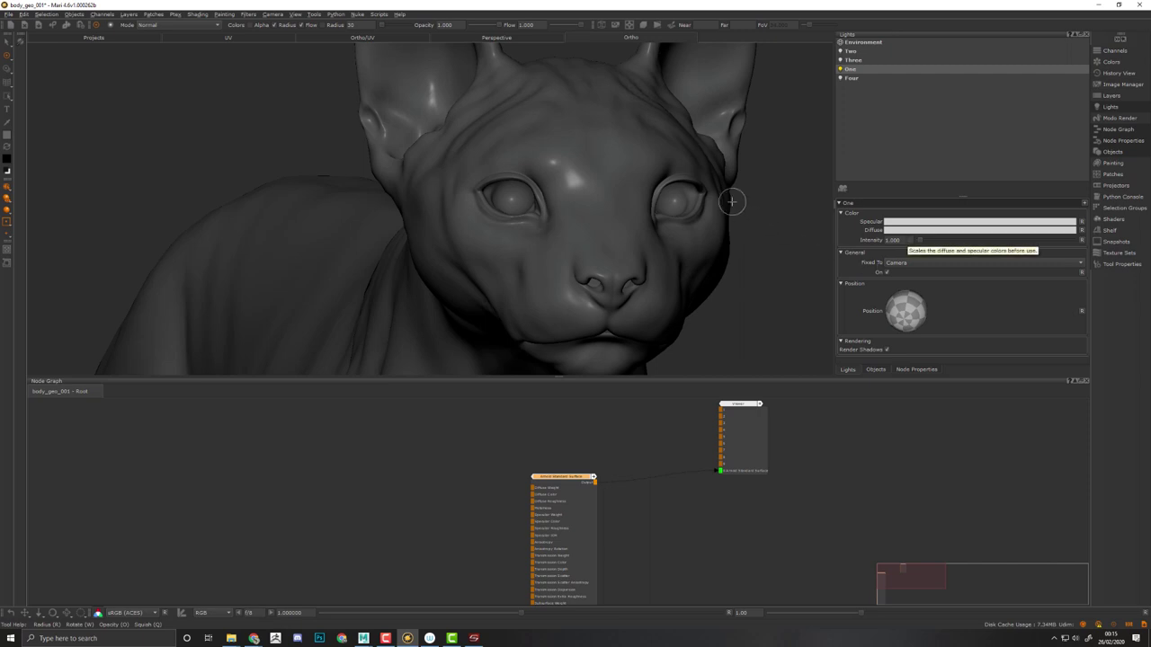
mouse_move(731, 193)
left_mouse_down("alt")
mouse_move(727, 154)
mouse_move(721, 180)
left_mouse_up("alt")
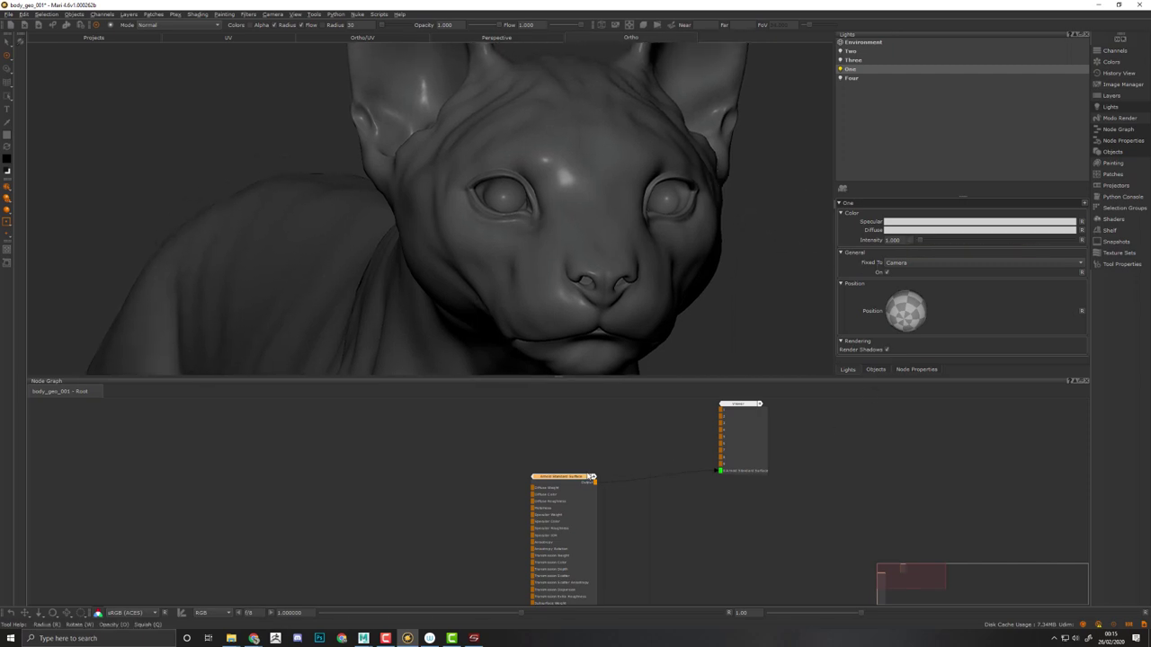
Raise the Arnold Standard Surface Base Color from 0.700 grey to full white 1.000.
double_click(567, 490)
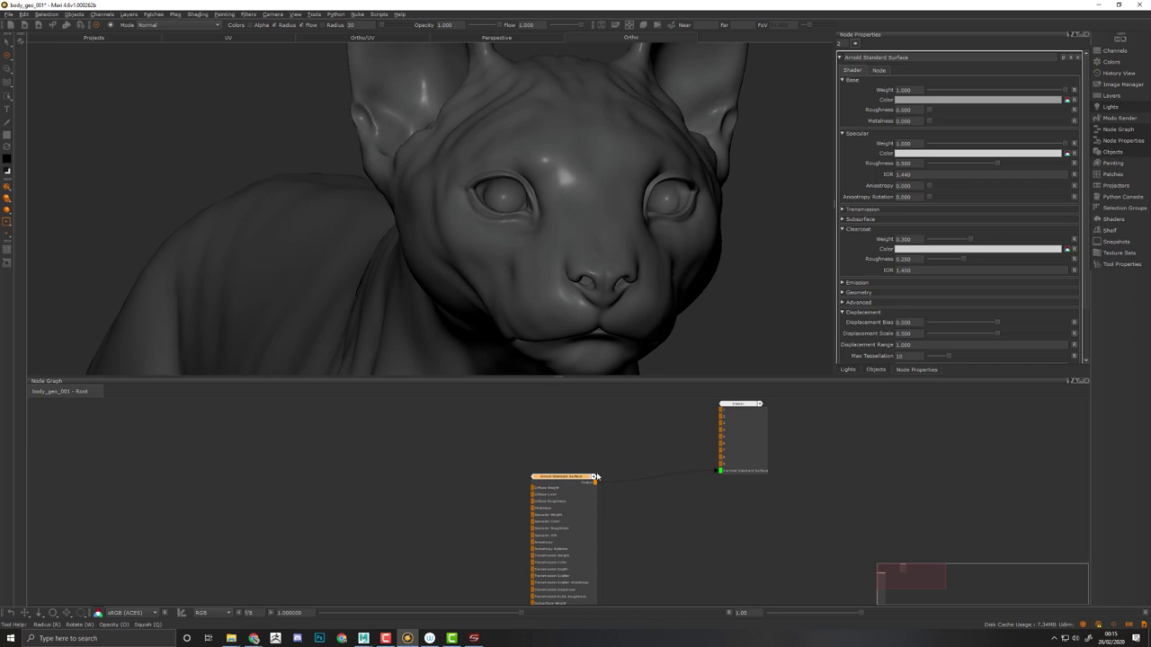
left_click(986, 100)
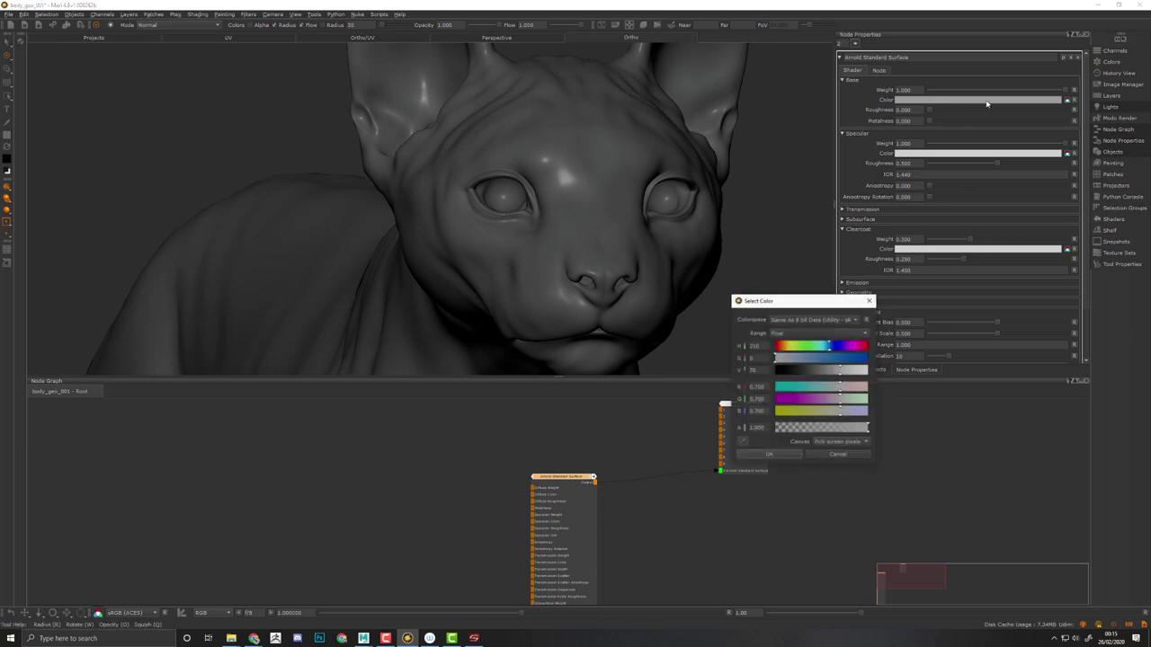
left_click_drag(845, 370, 889, 374)
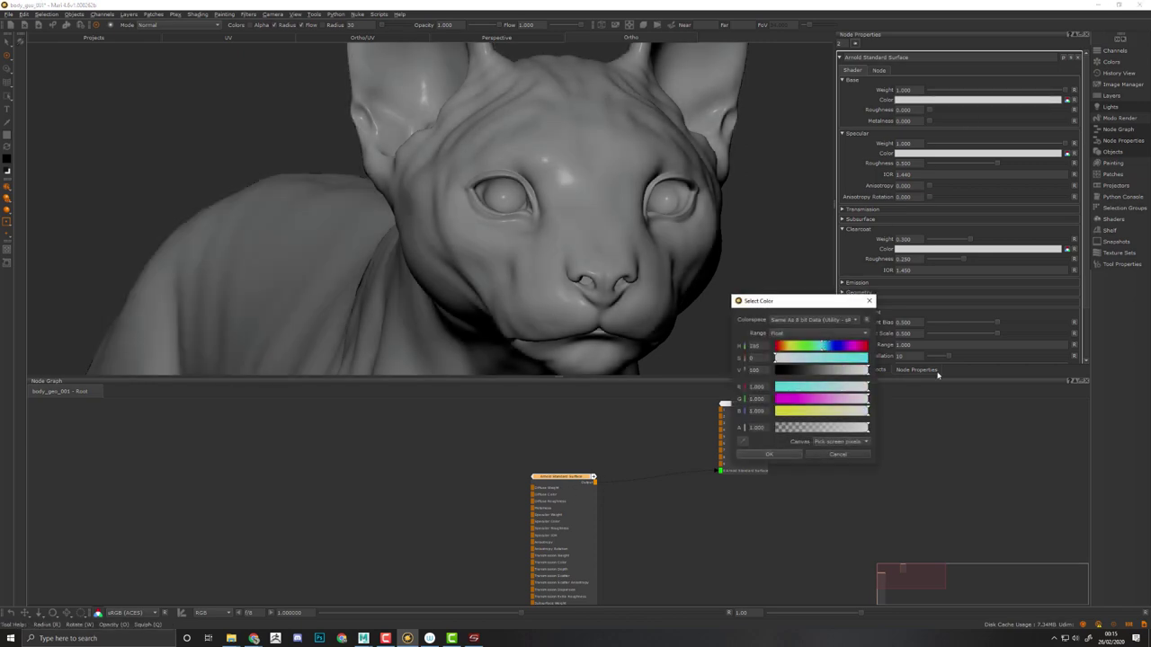
left_click(783, 455)
Check the Lights list, then return to the Arnold Standard Surface properties while orbiting the cat.
left_click_drag(715, 283, 668, 278, "alt")
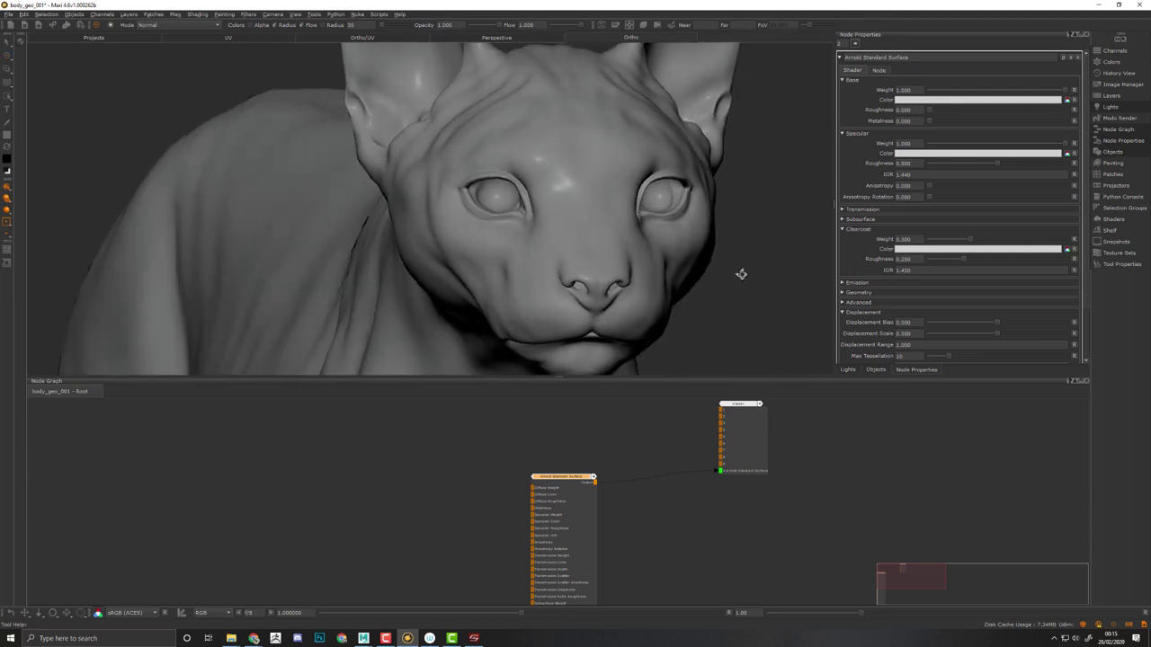
mouse_move(742, 273)
middle_mouse_down()
mouse_move(765, 270)
mouse_move(741, 252)
middle_mouse_up()
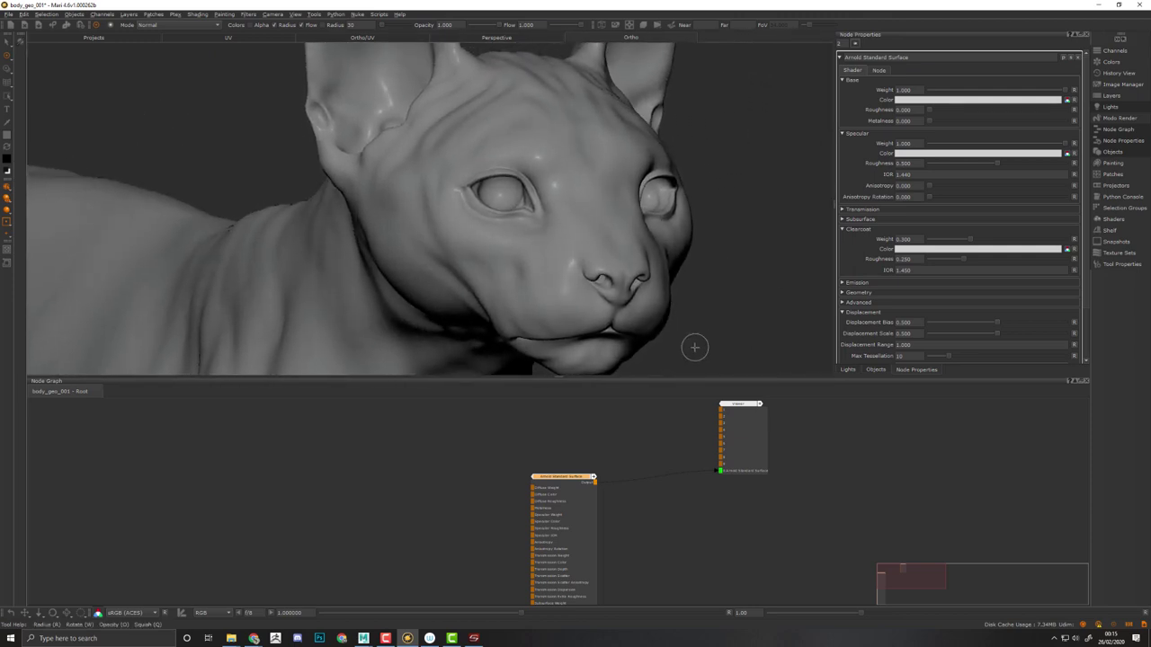
left_click(847, 370)
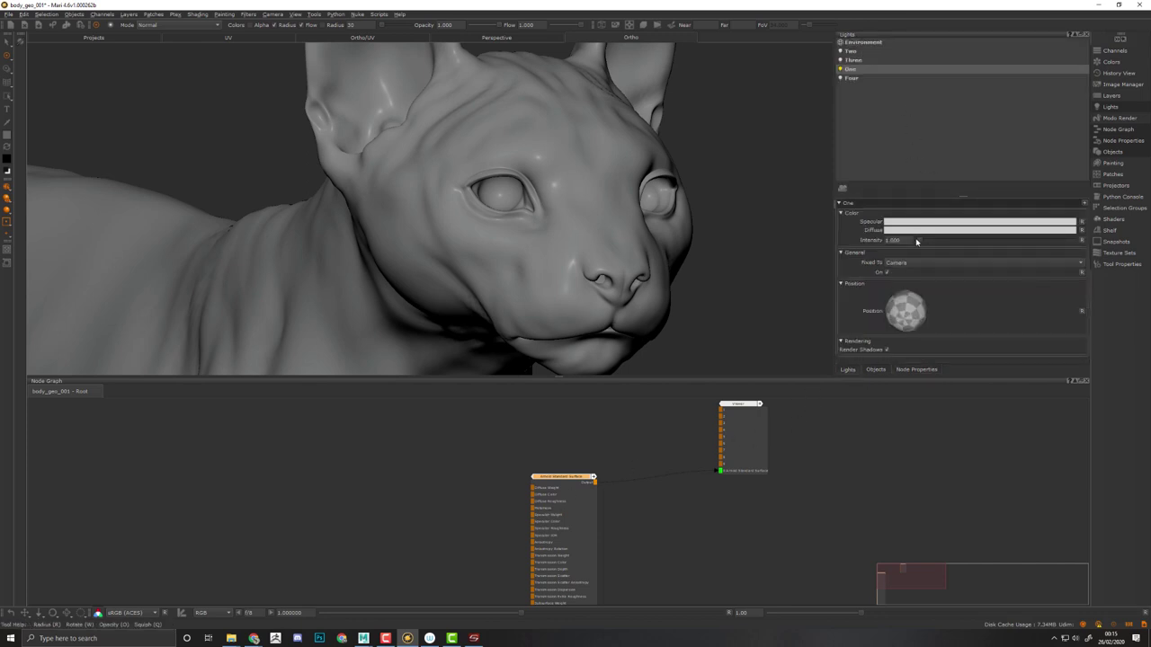
middle_click_drag(781, 257, 679, 221)
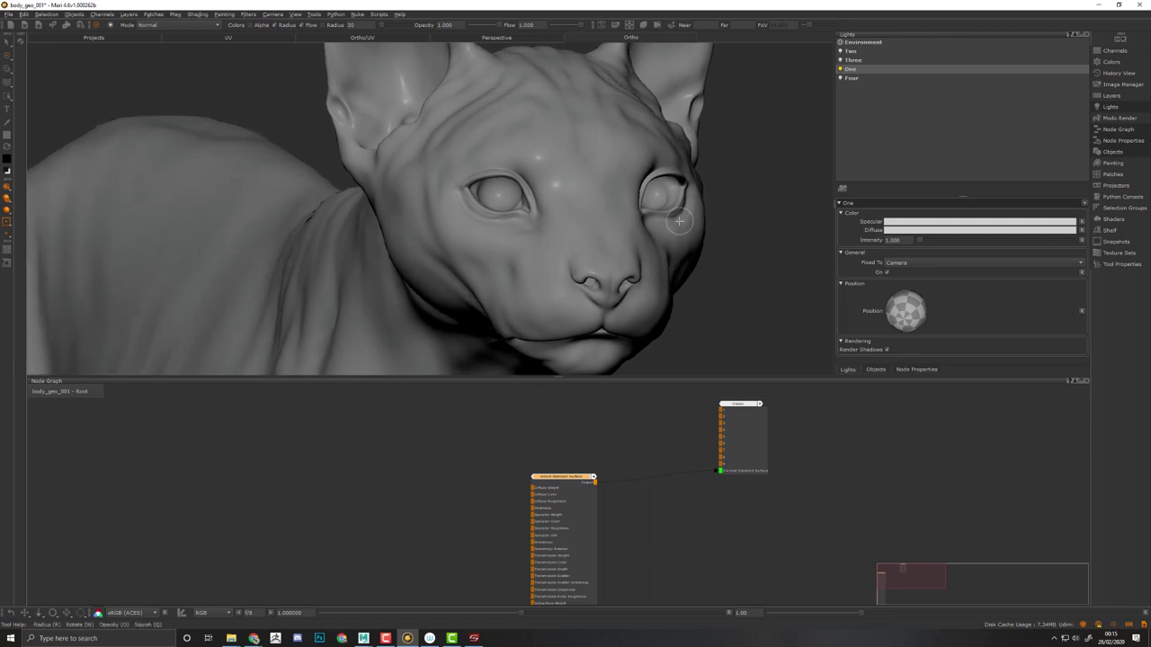
double_click(562, 491)
middle_click_drag(727, 235, 728, 231)
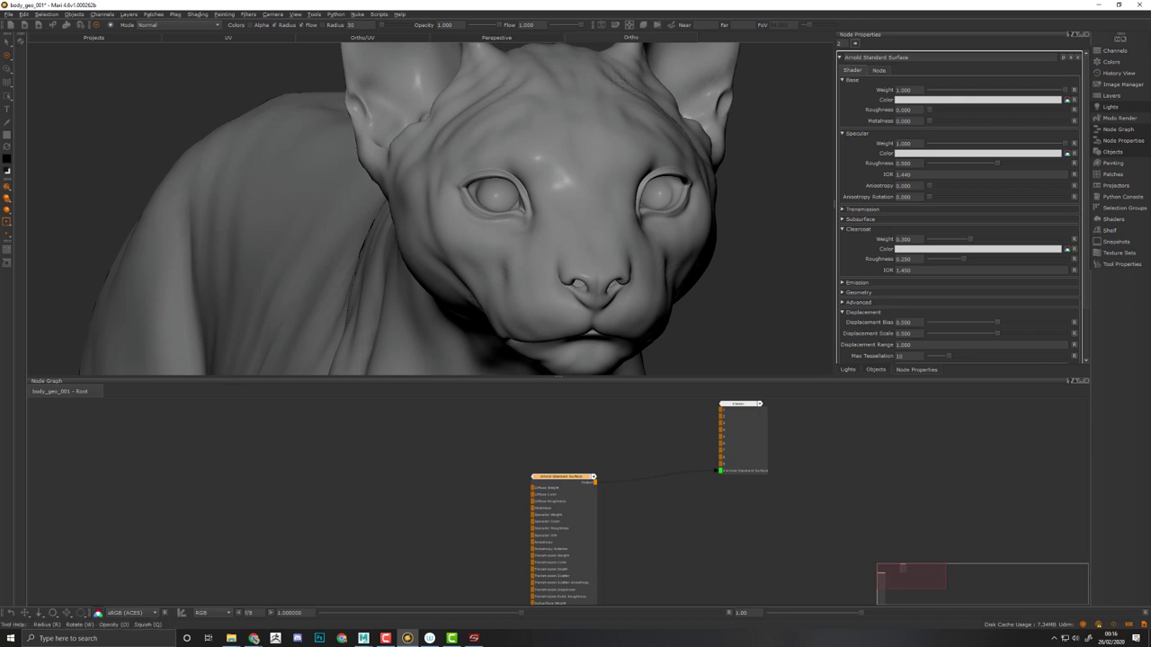
mouse_move(932, 101)
middle_click_drag(620, 217, 597, 216)
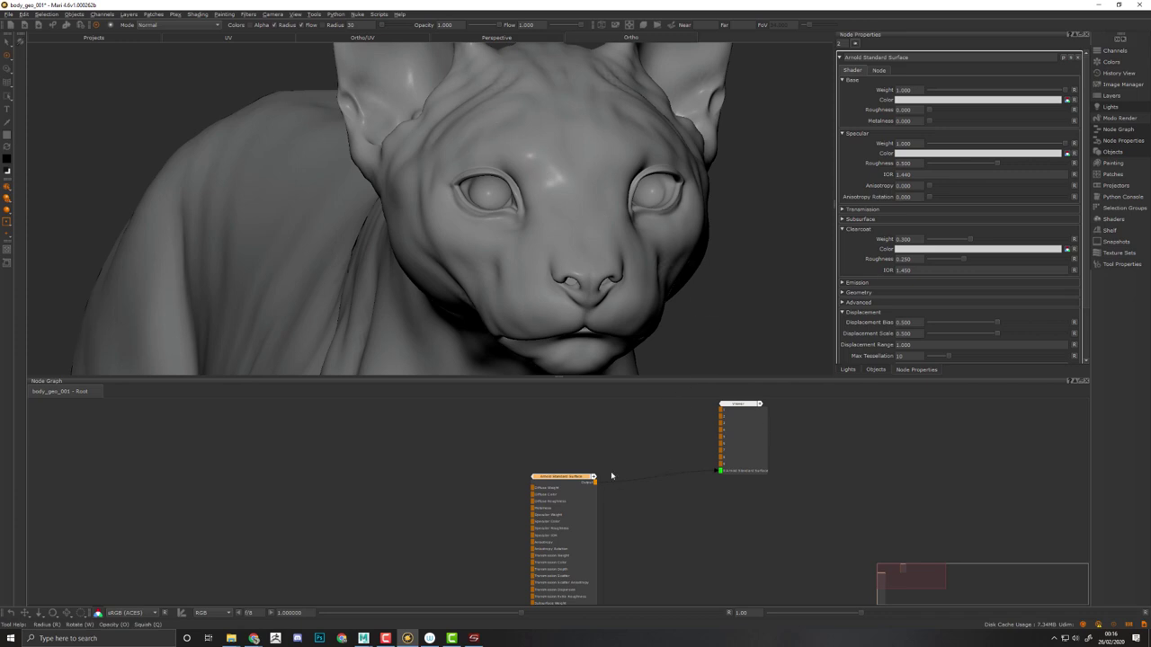
Try a higher Intensity on light One, then undo it back to 1.000.
left_click(847, 369)
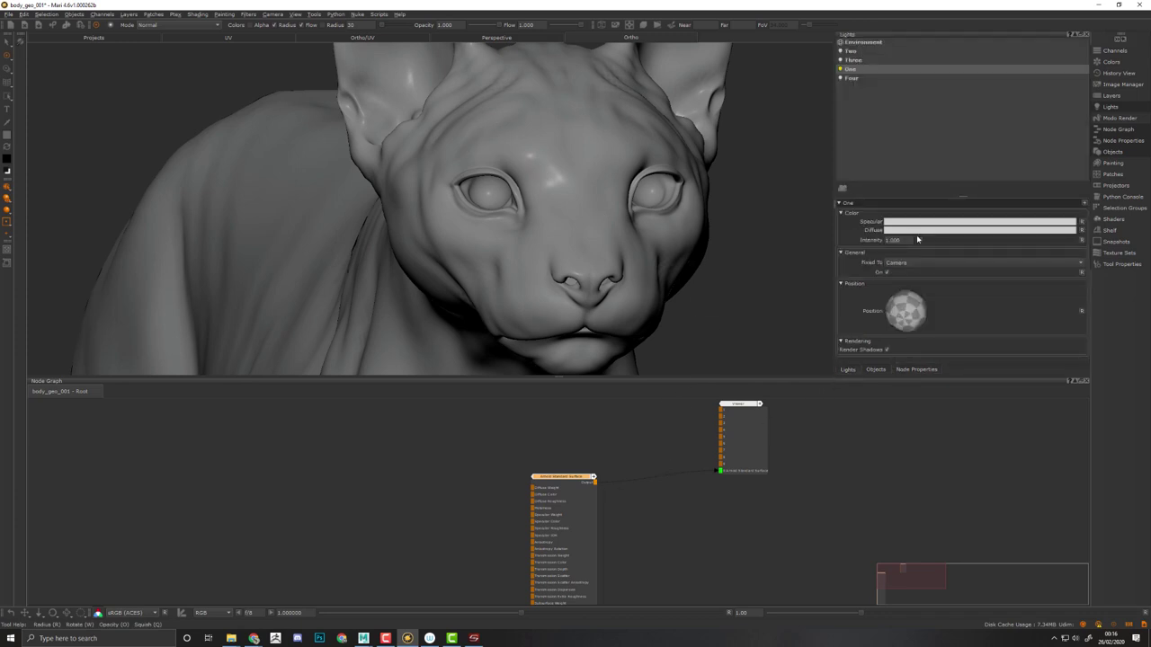
left_click_drag(920, 240, 929, 239)
key("ctrl+z")
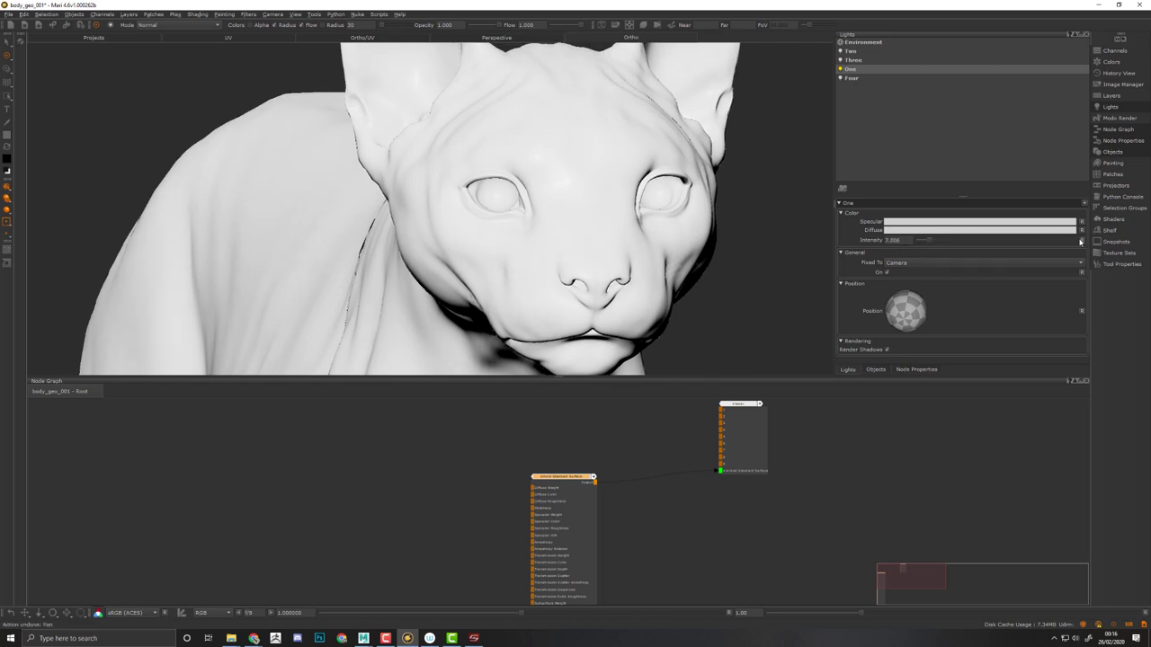
key("ctrl+z")
middle_click_drag(794, 275, 725, 244)
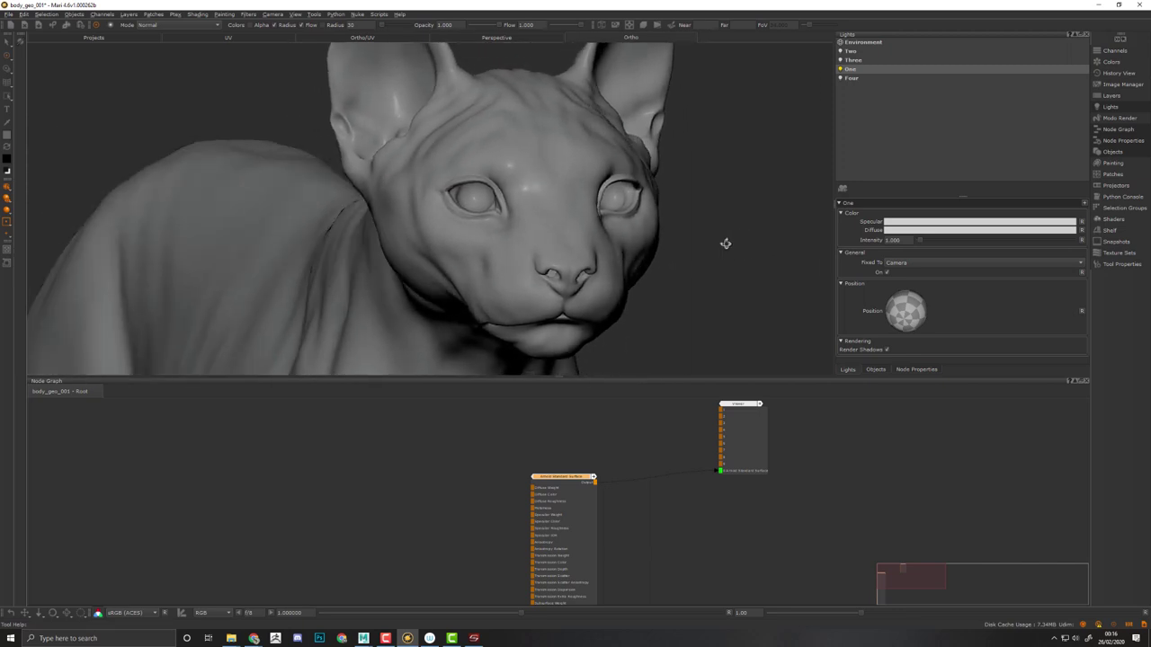
Toggle light One off and back on, comparing the cat's lighting.
left_click(840, 71)
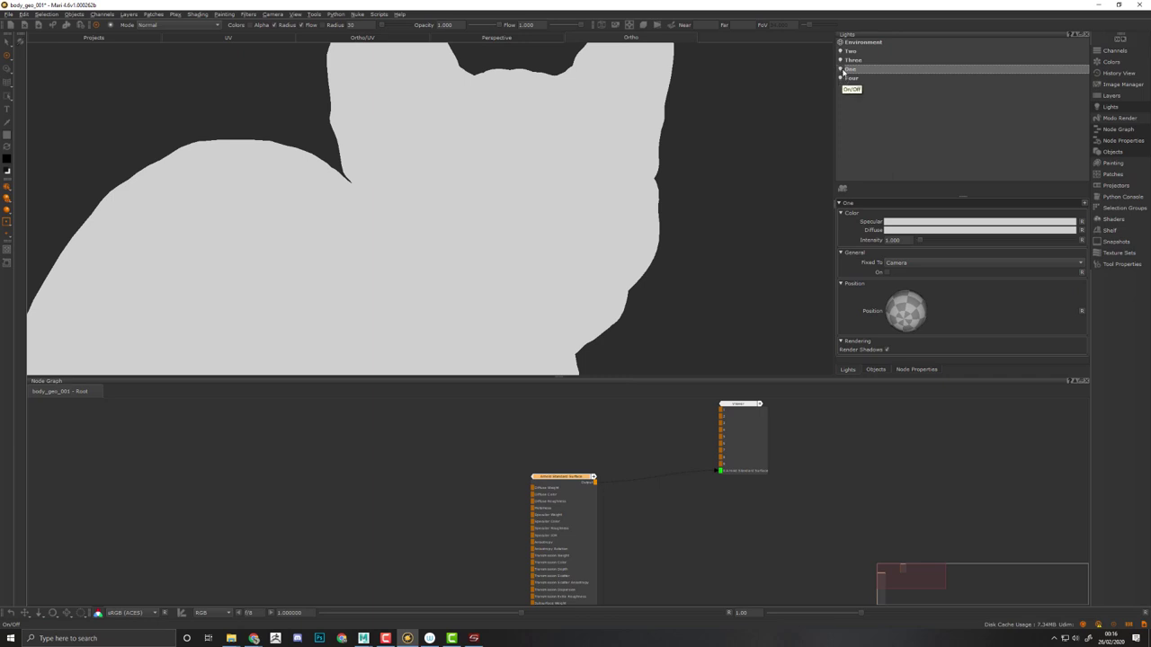
left_click(841, 69)
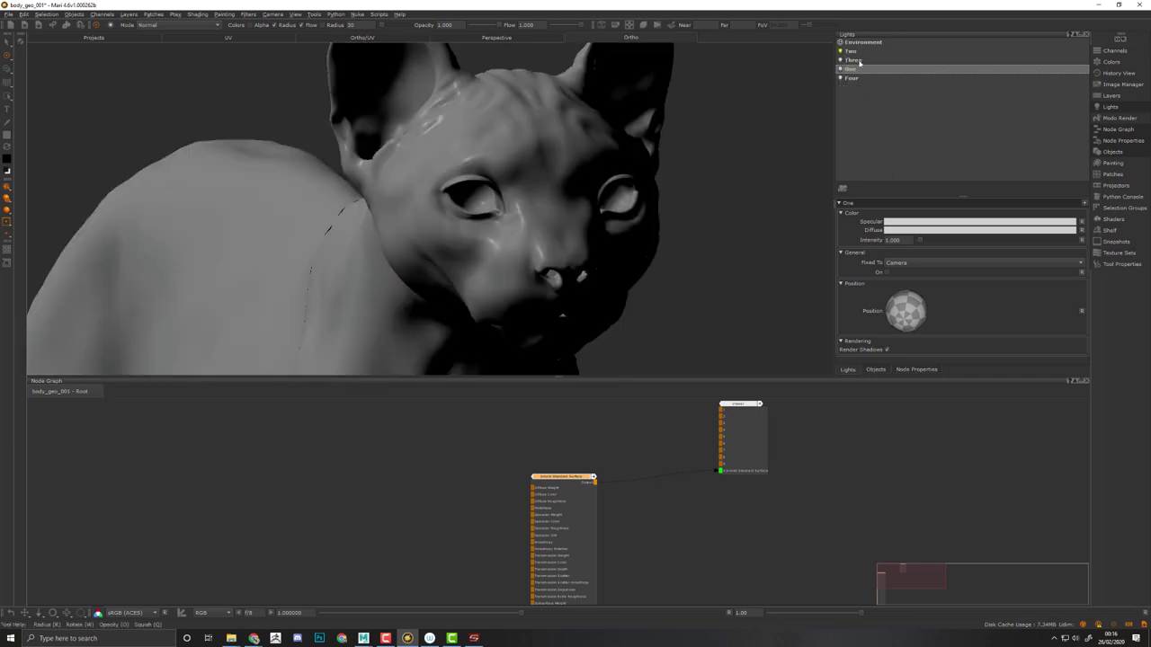
mouse_move(695, 172)
left_mouse_down("alt")
mouse_move(709, 168)
mouse_move(715, 206)
mouse_move(688, 208)
mouse_move(722, 174)
mouse_move(722, 201)
left_mouse_up("alt")
Fix light Two to the Camera instead of Scene and move its position around the cat.
left_click(865, 52)
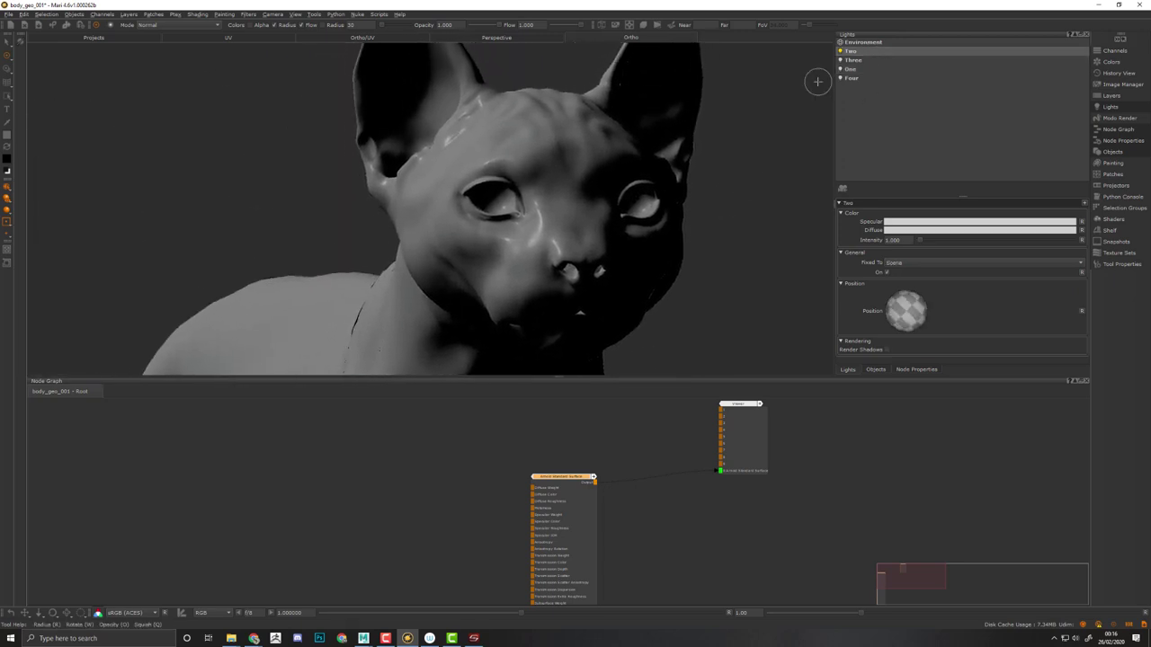
mouse_move(779, 100)
left_mouse_down("alt")
mouse_move(734, 188)
mouse_move(746, 202)
left_mouse_up("alt")
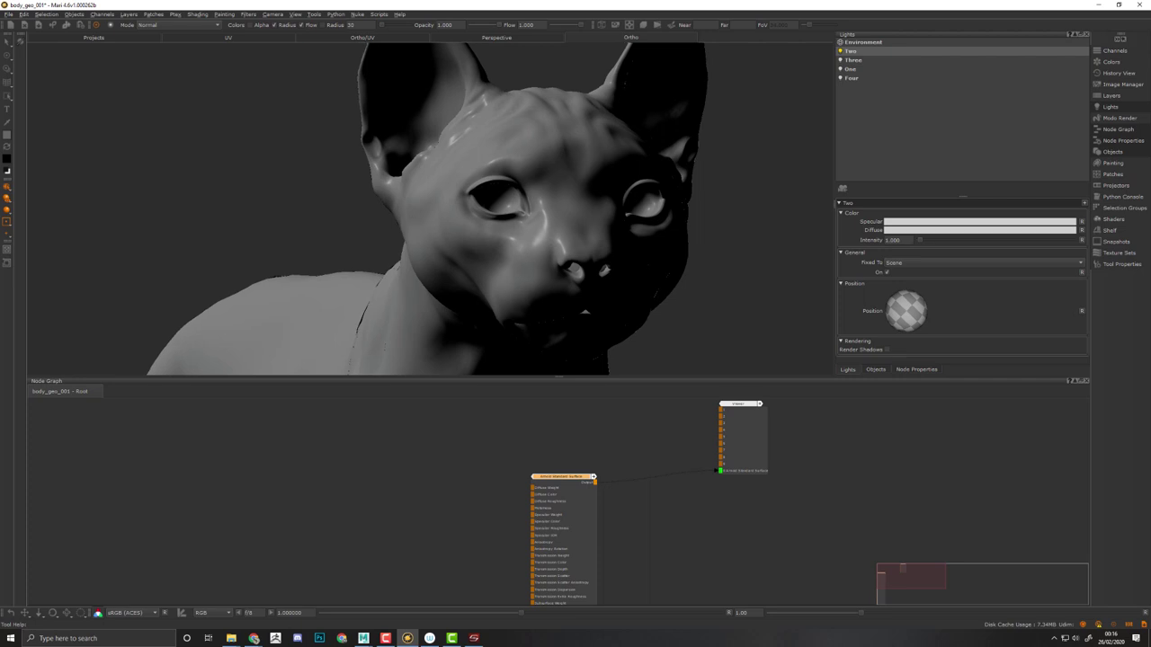
left_click(911, 262)
left_click(910, 273)
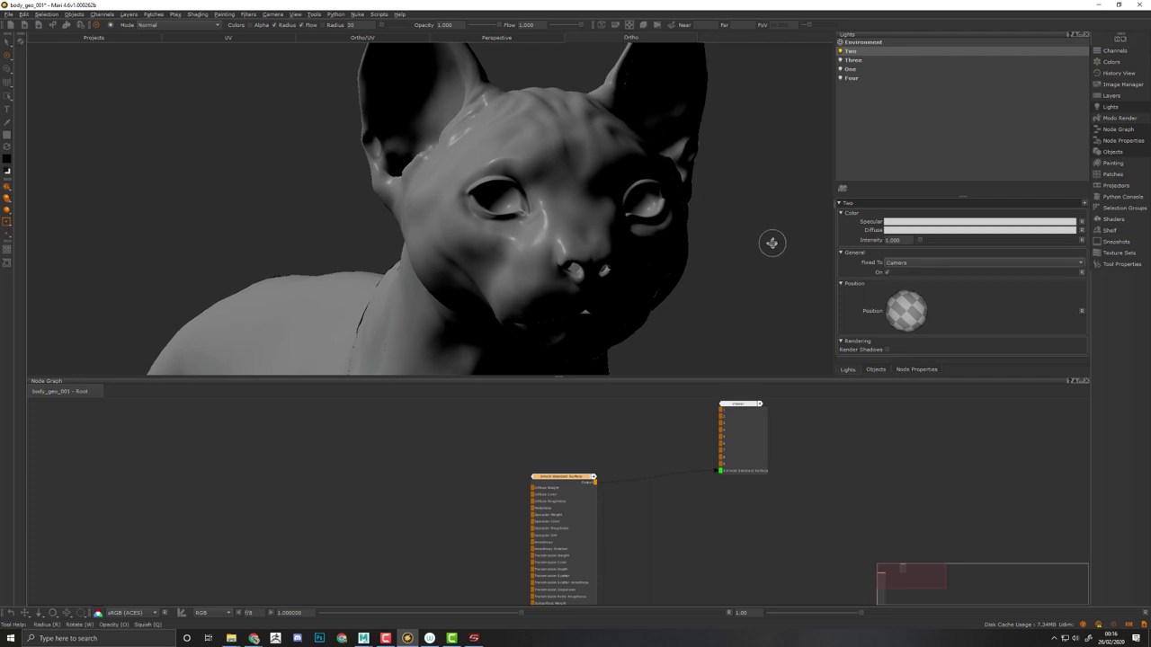
left_click_drag(770, 243, 766, 252, "alt")
mouse_move(912, 311)
left_mouse_down()
mouse_move(922, 316)
mouse_move(888, 305)
mouse_move(910, 293)
mouse_move(899, 311)
mouse_move(915, 305)
mouse_move(897, 308)
mouse_move(918, 312)
left_mouse_up()
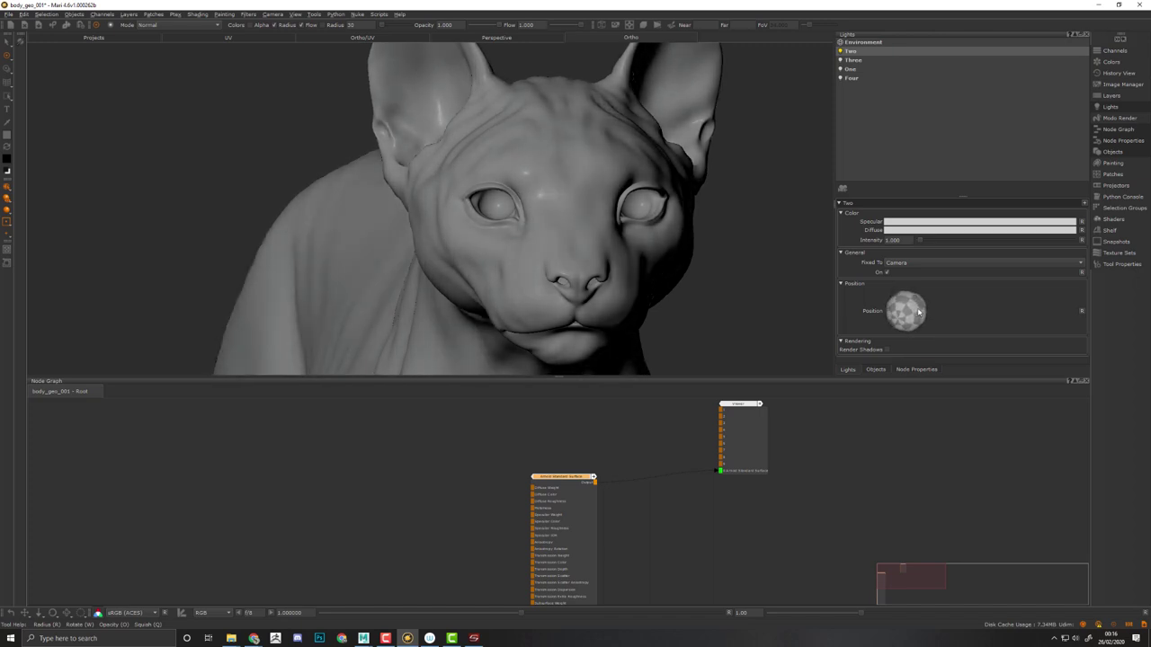
Dim light Two's intensity below 1, to 0.5.
left_click(909, 240)
type("1.1")
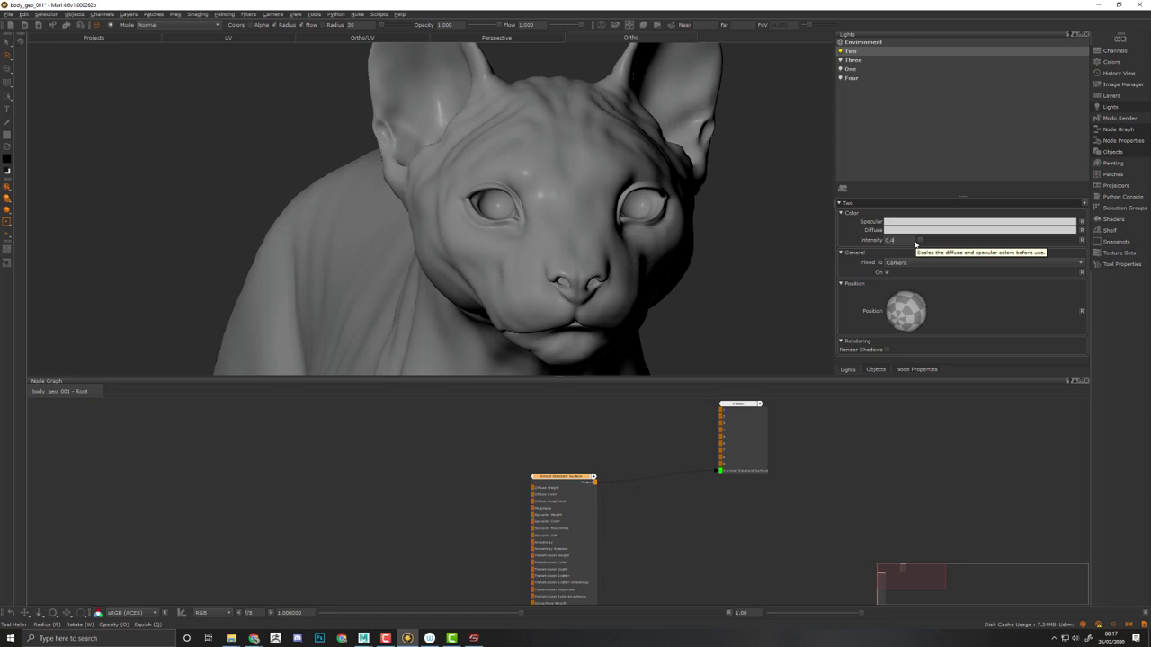
key("Return")
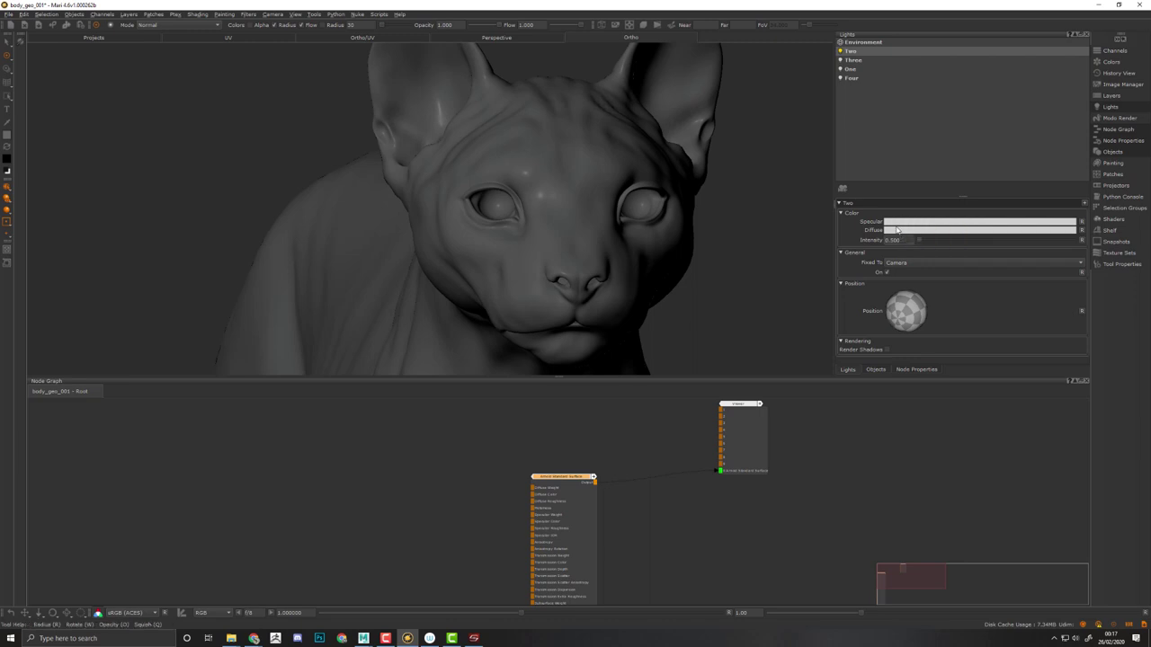
mouse_move(896, 230)
Switch light Two off, and turn on light Three, fixed to Camera, lighting the cat's right side.
left_click(840, 52)
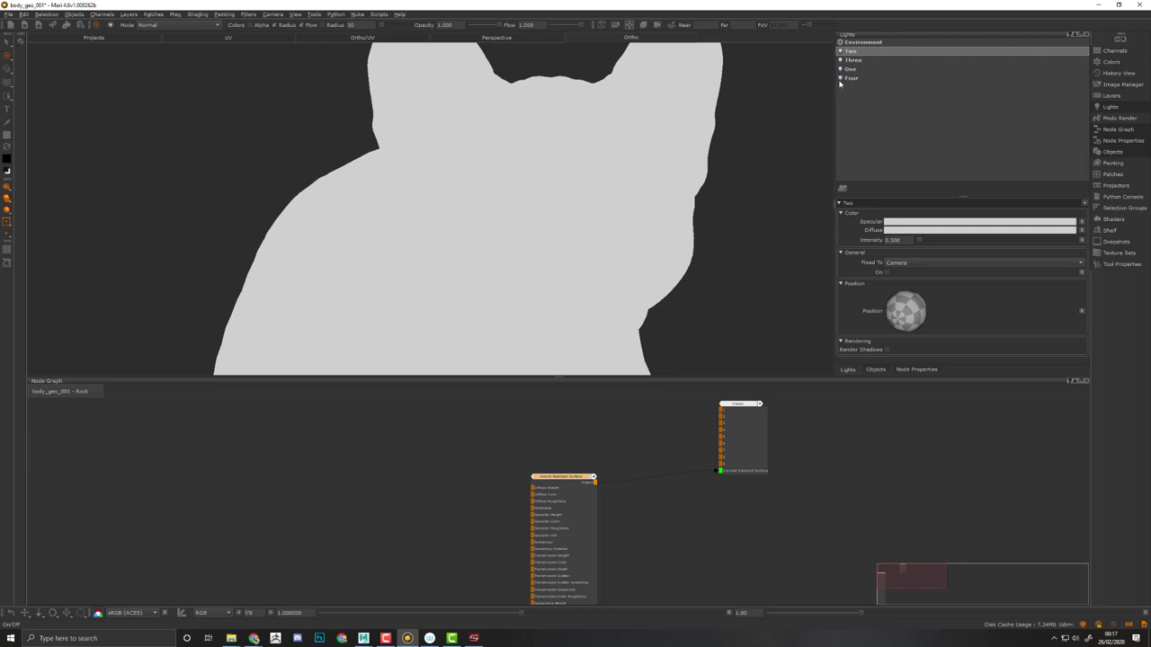
left_click(840, 60)
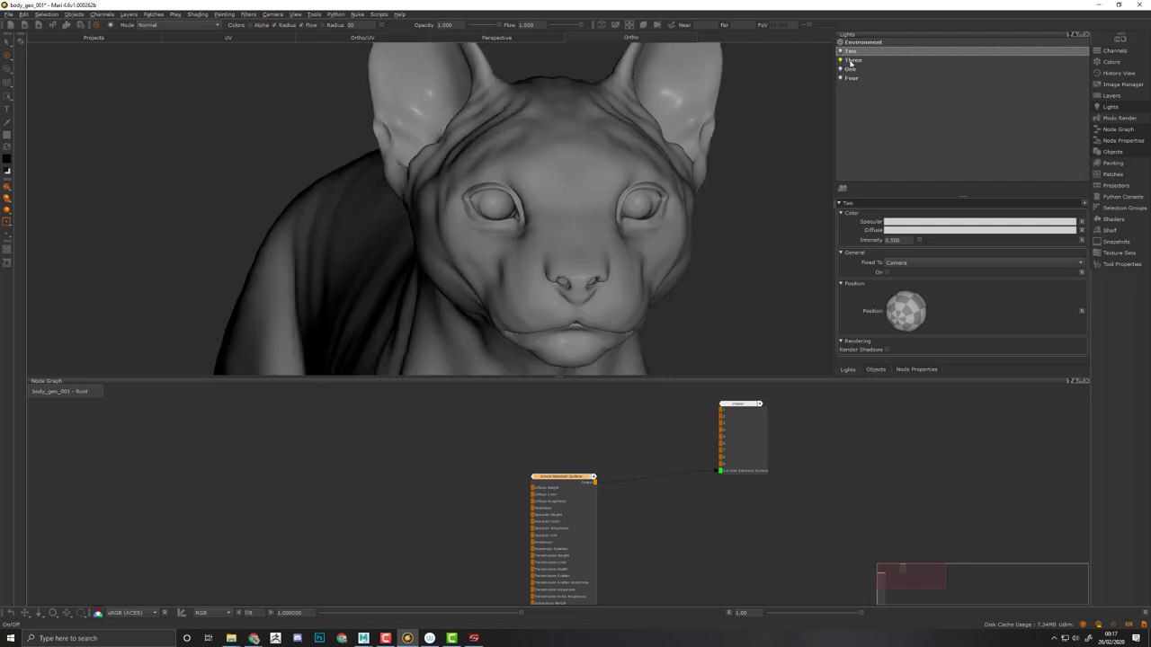
left_click(854, 60)
left_click(923, 261)
left_click(918, 272)
mouse_move(900, 320)
left_mouse_down()
mouse_move(922, 318)
mouse_move(904, 317)
left_mouse_up()
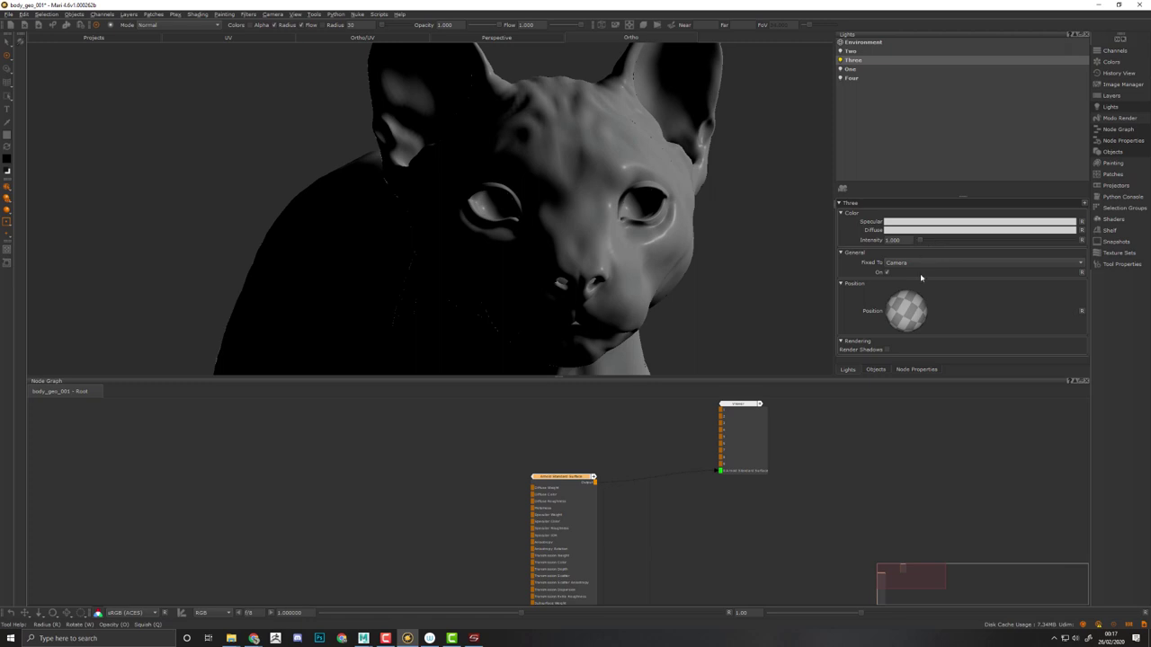
Set light Three's intensity to 0.5, then switch lights Two and One back on.
left_click(907, 244)
type("0.5")
key("Return")
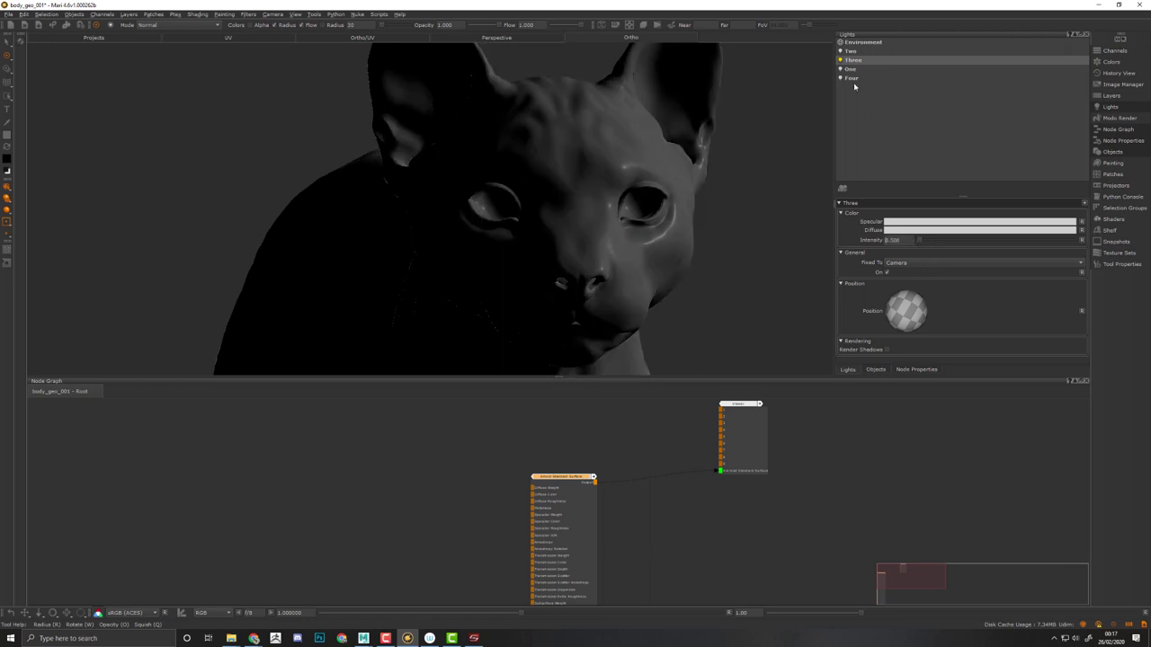
left_click(841, 51)
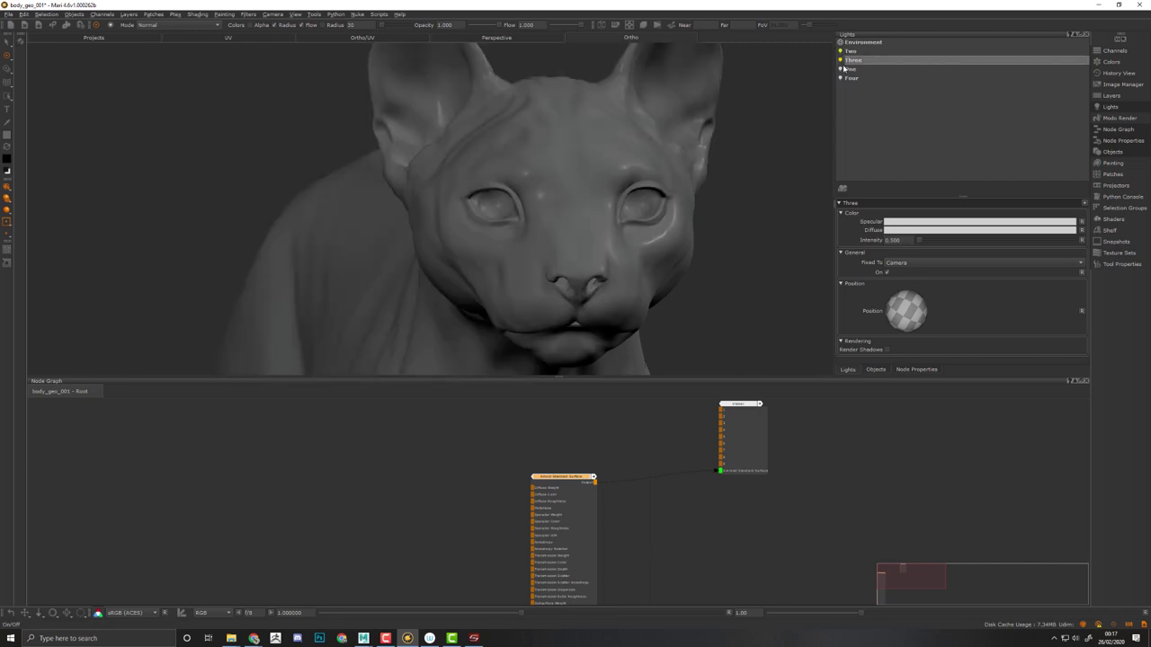
left_click(841, 68)
middle_click_drag(699, 161, 684, 195)
key("grave")
key("grave")
Tint light Two's specular colour faintly blue, around hue 200.
left_click(847, 369)
left_click(873, 51)
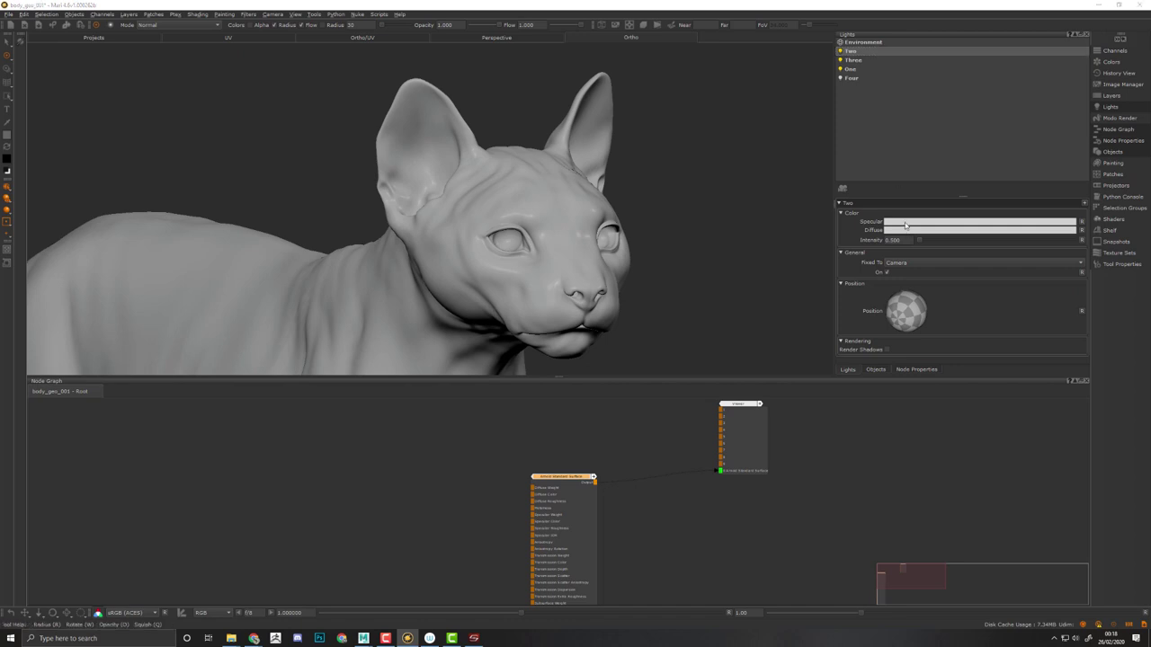
left_click(905, 224)
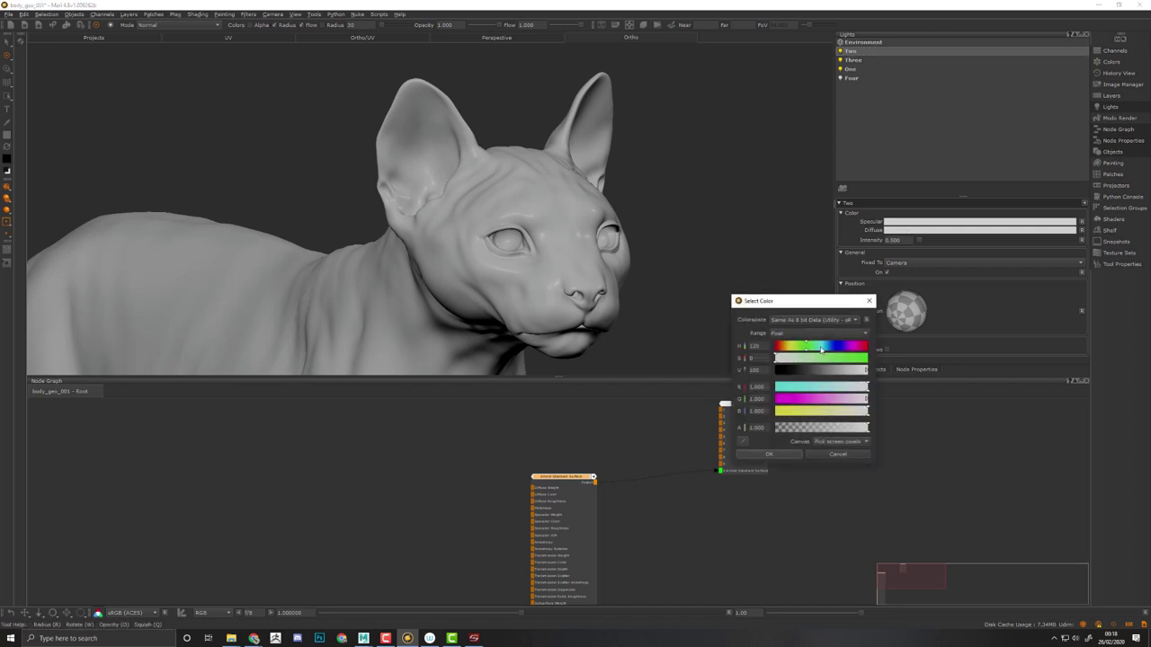
mouse_move(818, 348)
left_mouse_down()
mouse_move(832, 350)
mouse_move(784, 362)
left_mouse_up()
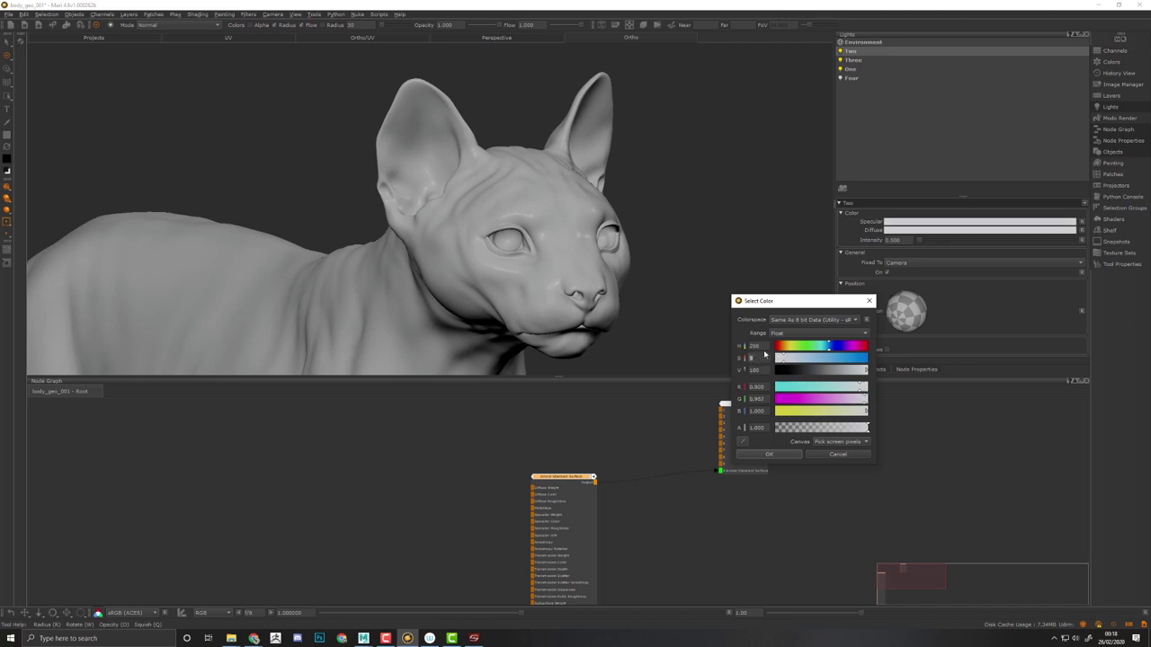
key("Return")
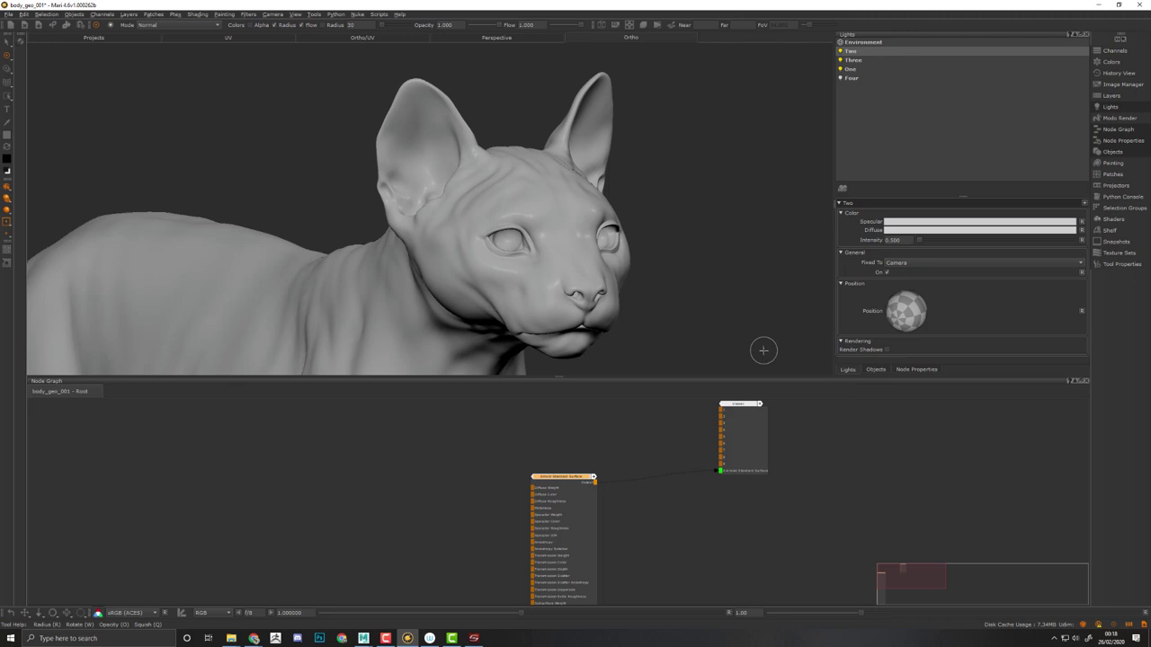
left_click(894, 223)
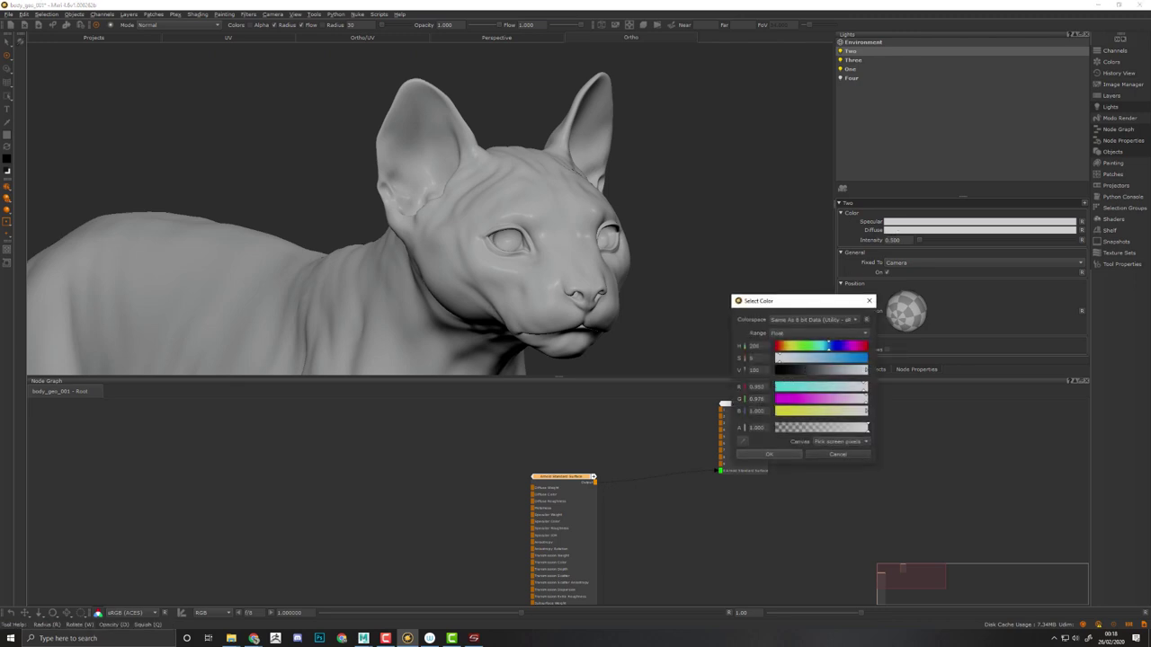
left_click(837, 453)
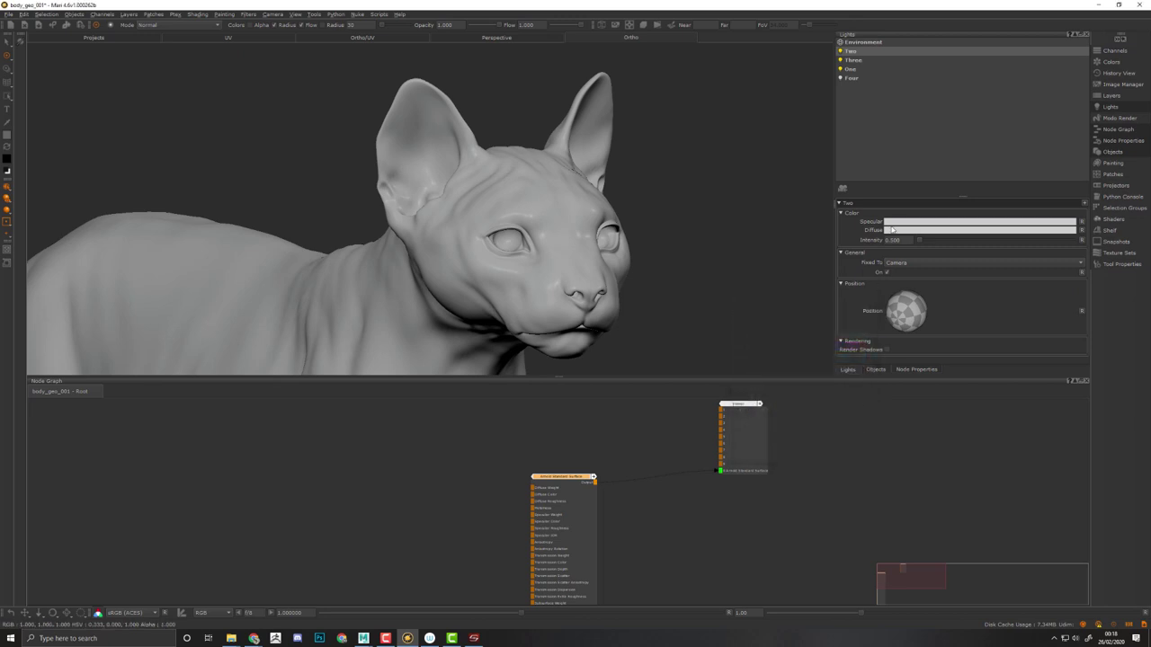
Eyedrop the blue specular tint into light Two's diffuse colour using raw pixels, with V set to 100.
left_click(894, 230)
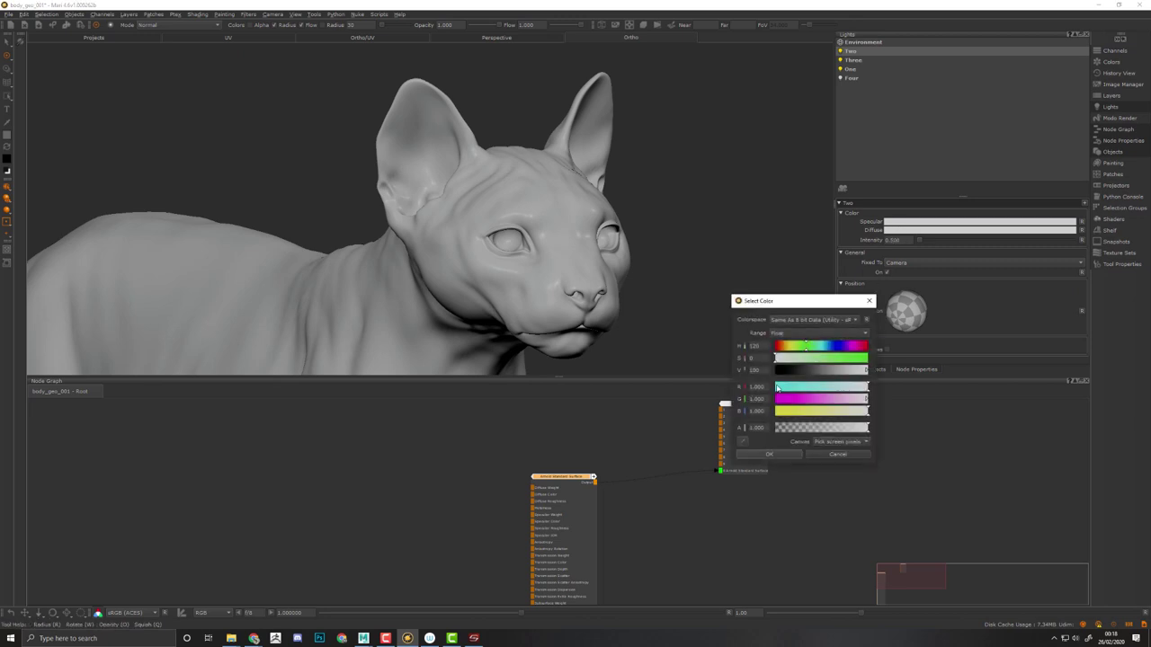
left_click(742, 441)
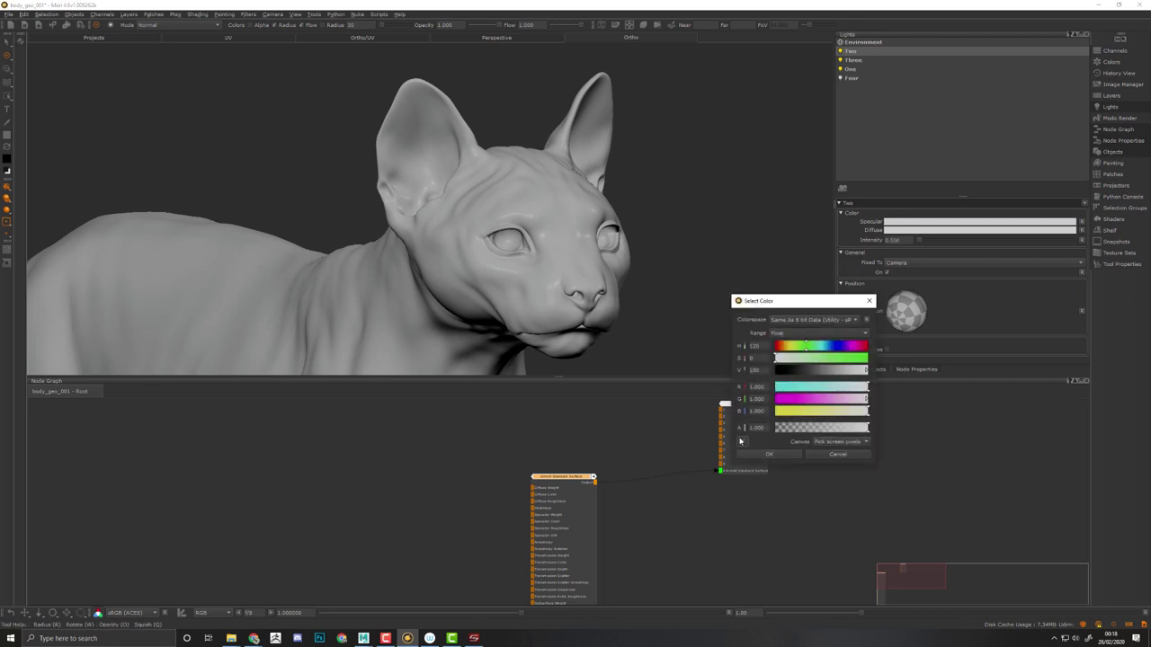
left_click(905, 222)
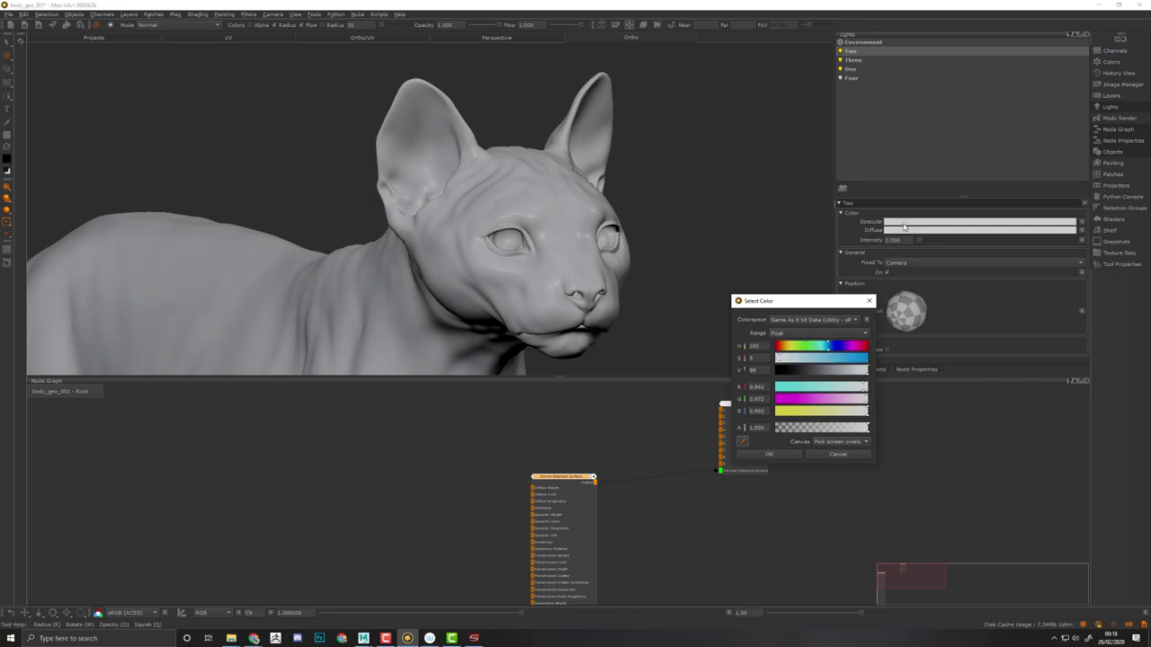
left_click(838, 443)
left_click(839, 433)
left_click_drag(783, 301, 744, 289)
double_click(727, 357)
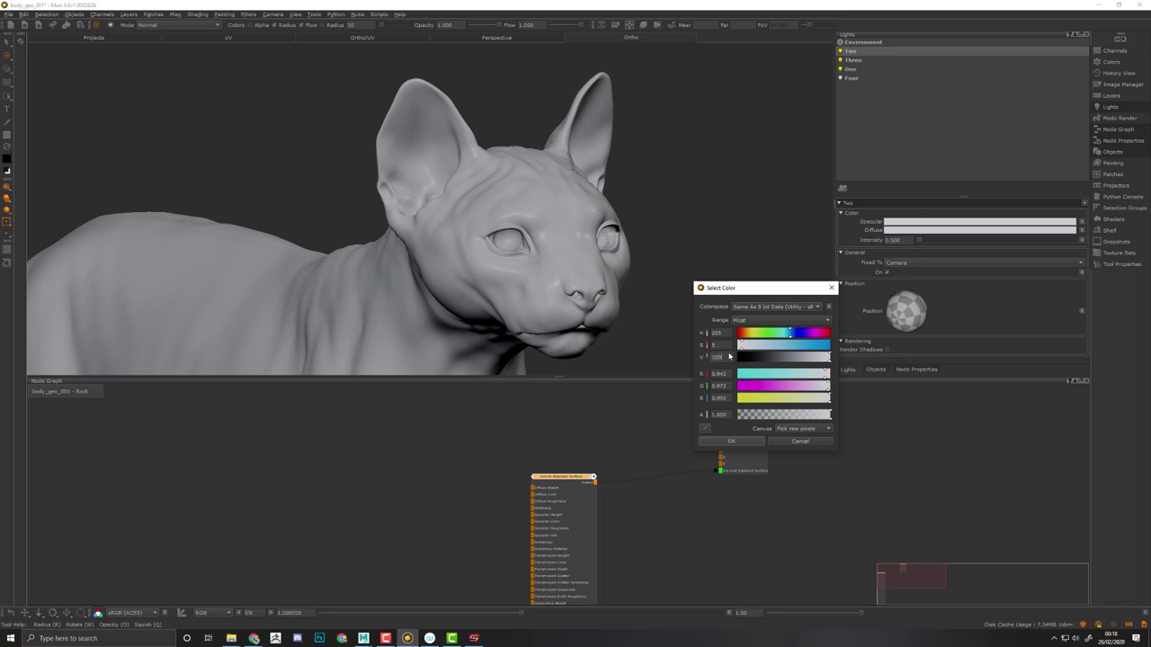
type("100")
key("Return")
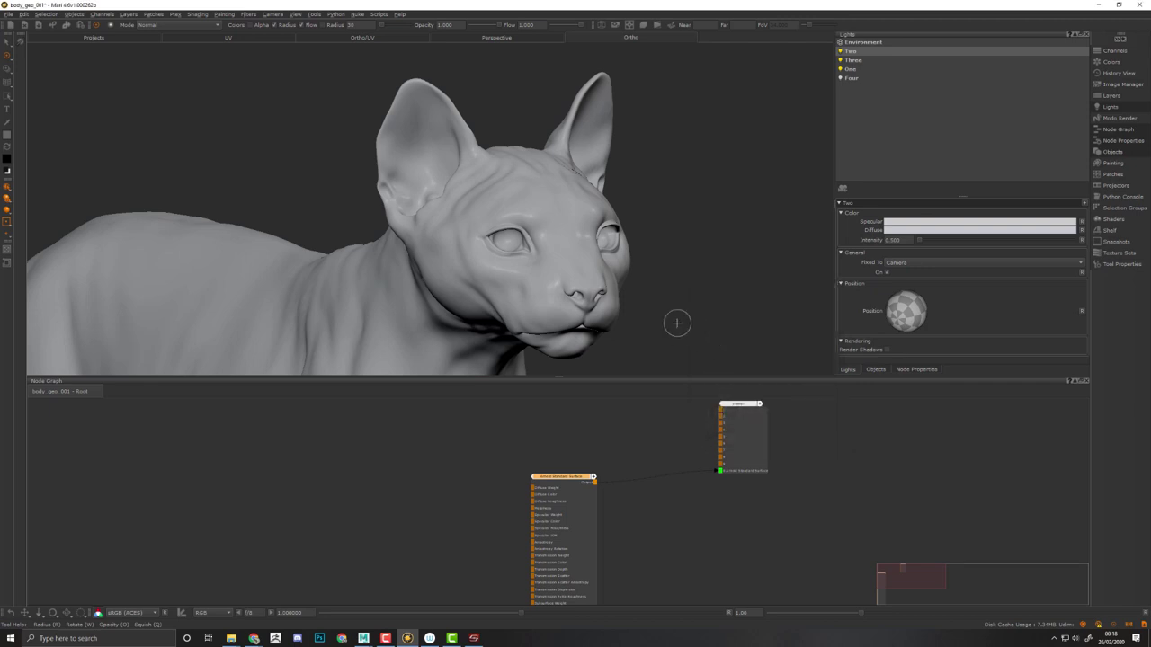
Tint light Three's specular colour warm orange, about hue 20 with low saturation.
left_click_drag(673, 314, 676, 267, "alt")
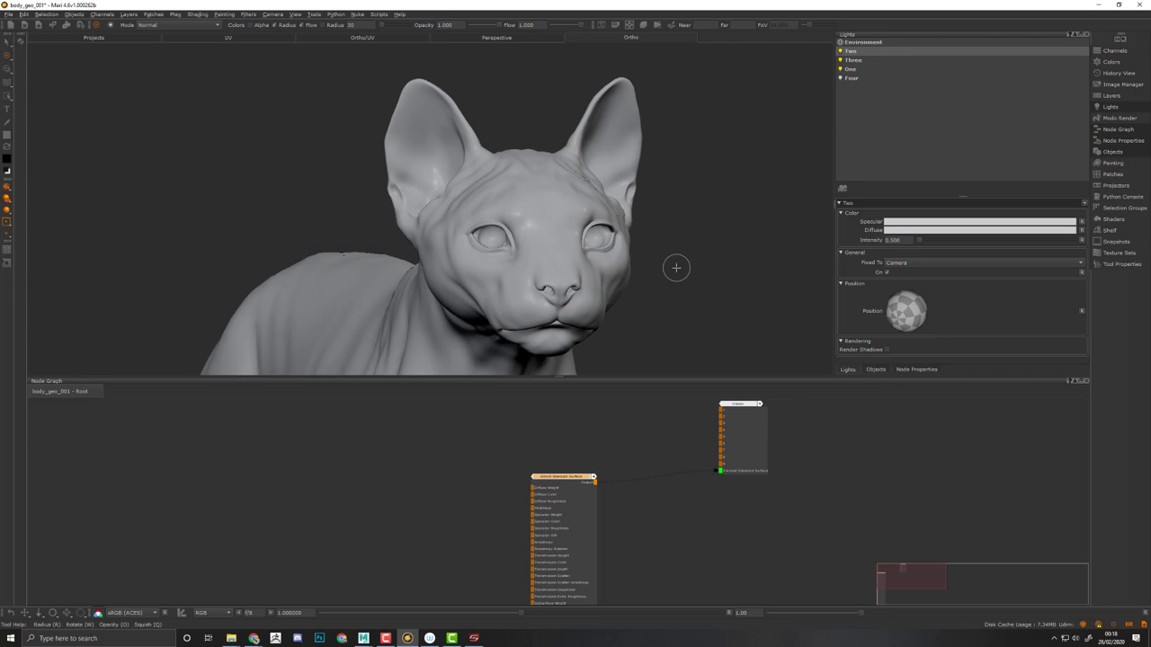
left_click(853, 60)
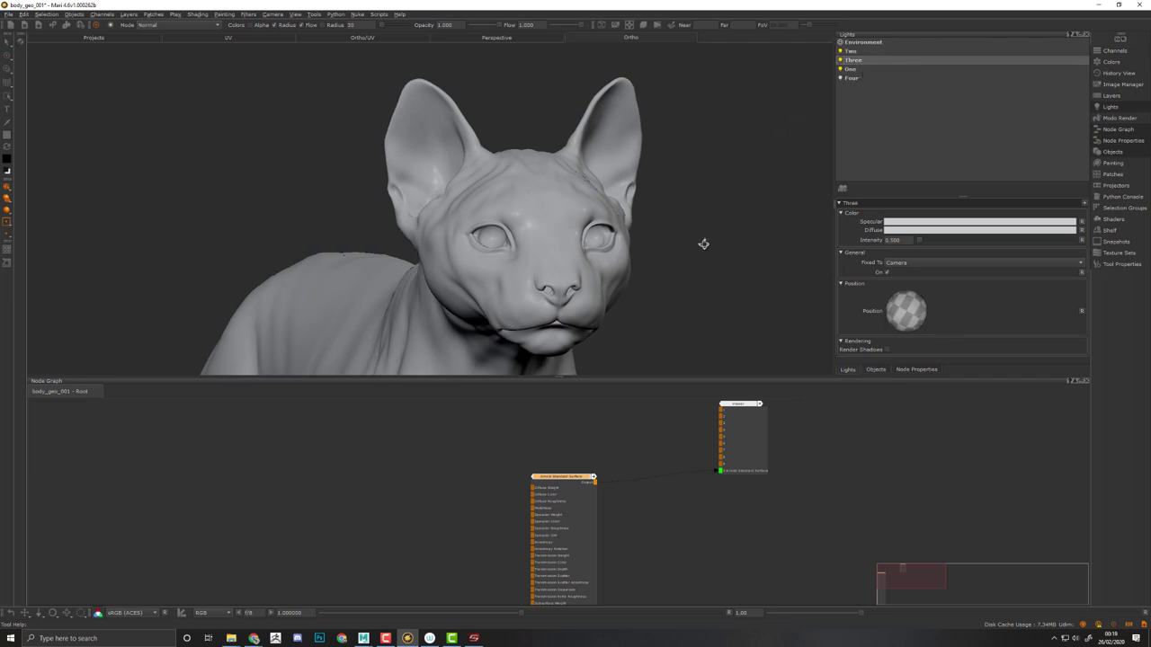
left_click_drag(699, 244, 722, 243, "alt")
left_click(901, 221)
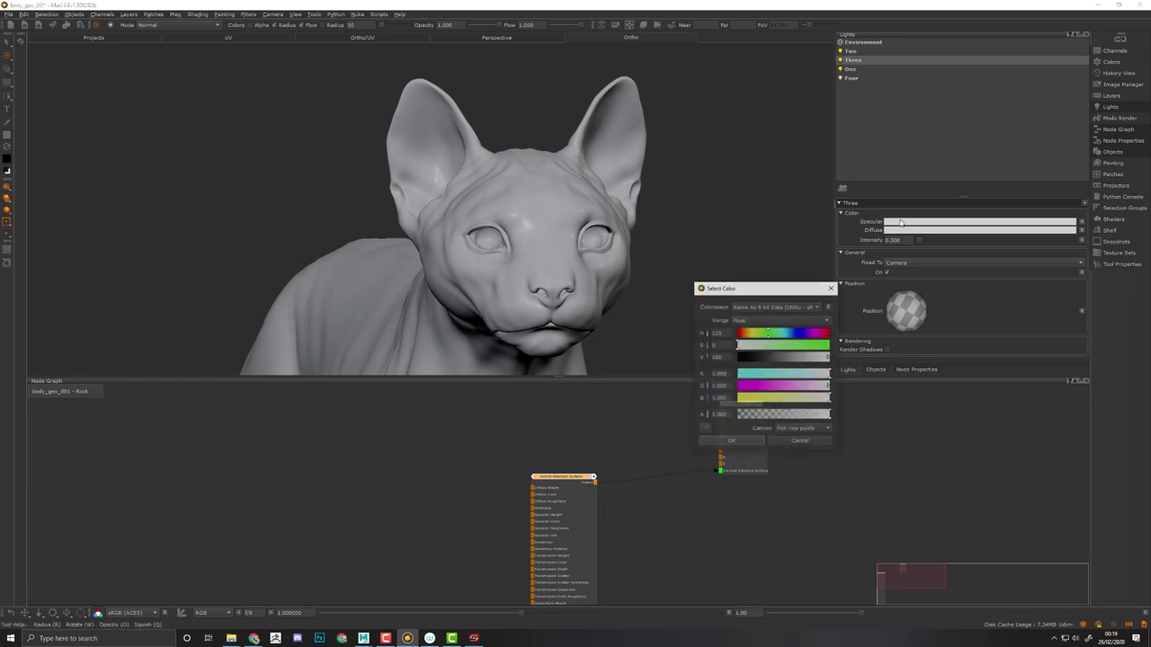
left_click_drag(753, 335, 743, 337)
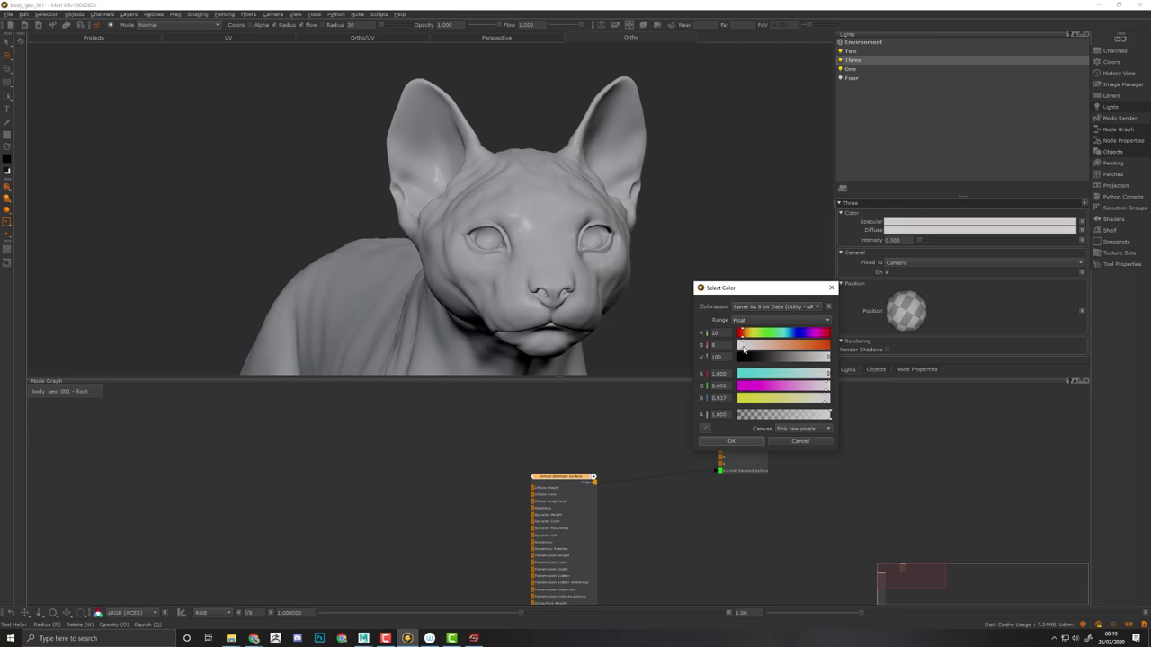
key("Return")
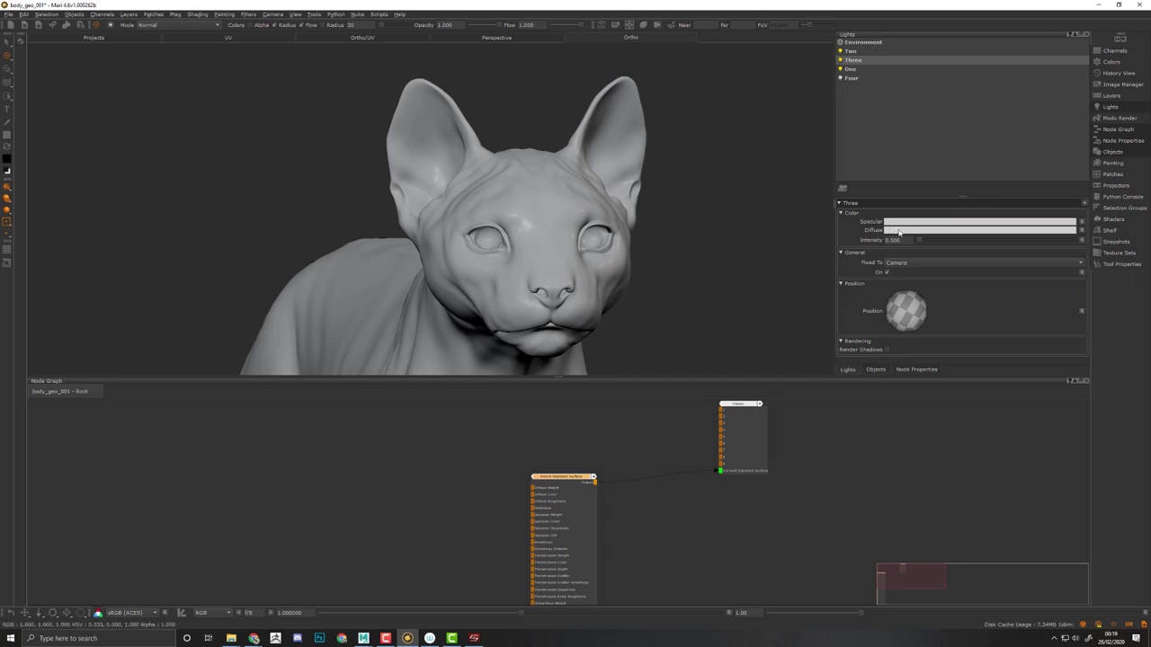
Eyedrop the warm specular tint into light Three's diffuse colour and recheck the specular swatch.
left_click(899, 231)
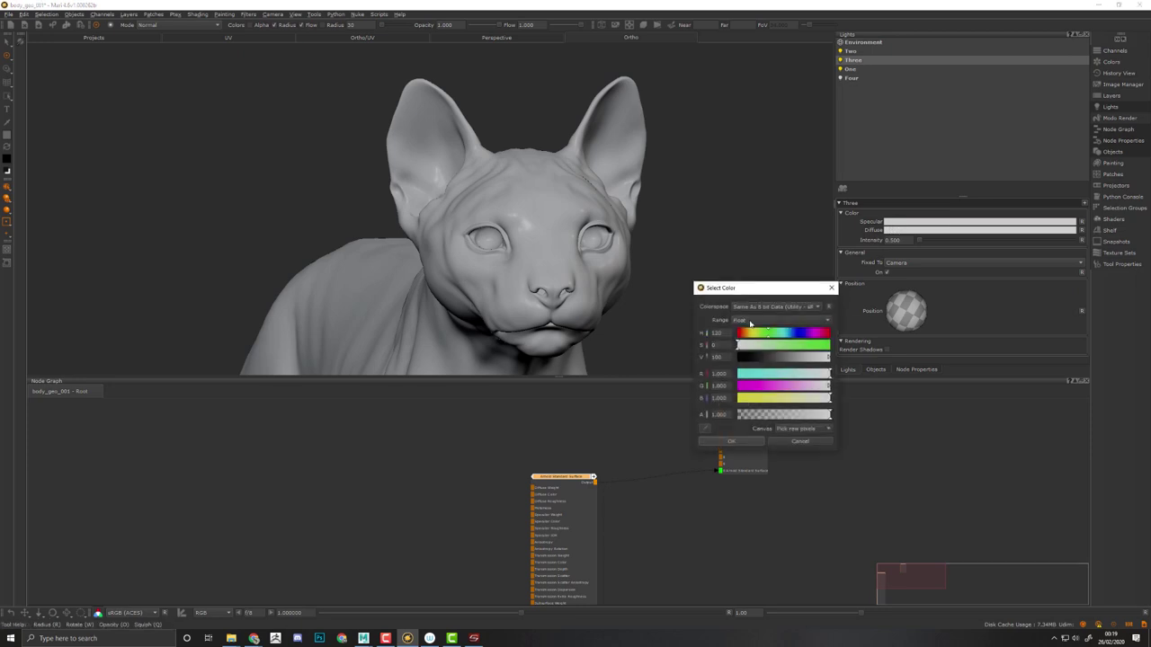
left_click(705, 427)
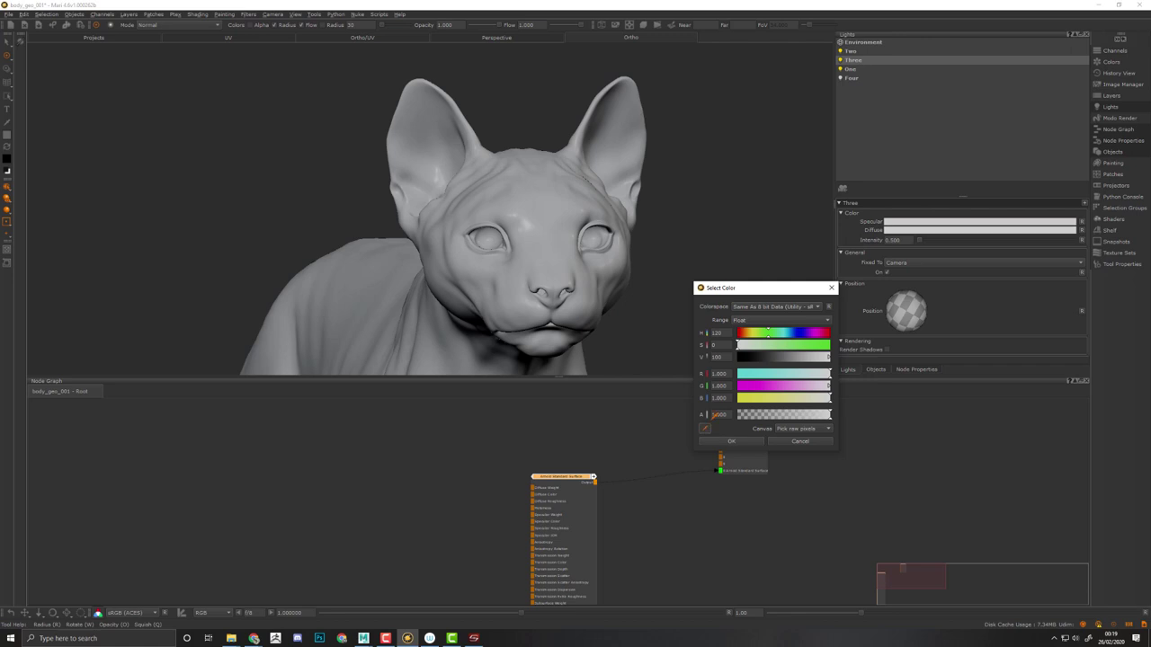
left_click(902, 221)
left_click(734, 441)
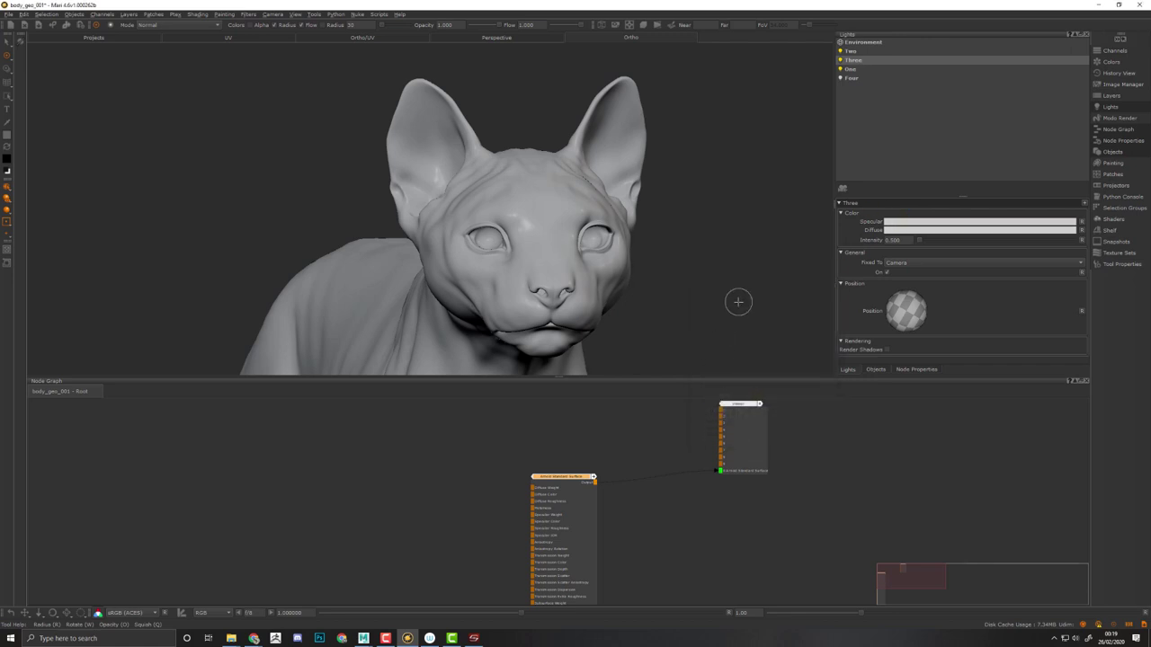
left_click(902, 221)
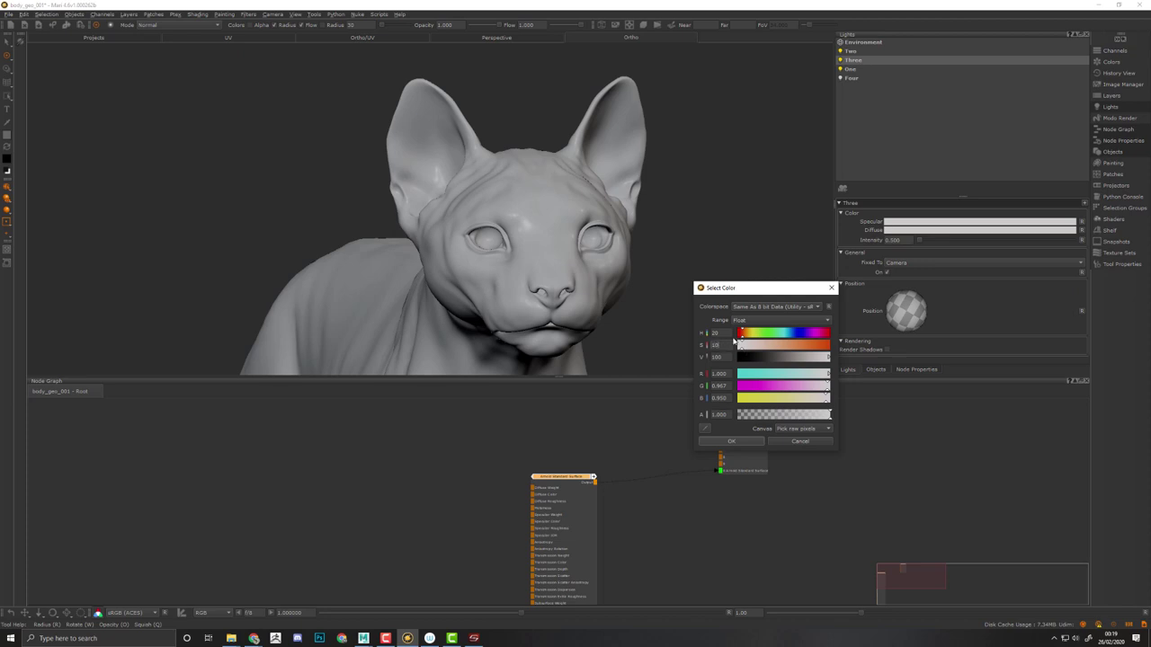
key("Return")
key("Return")
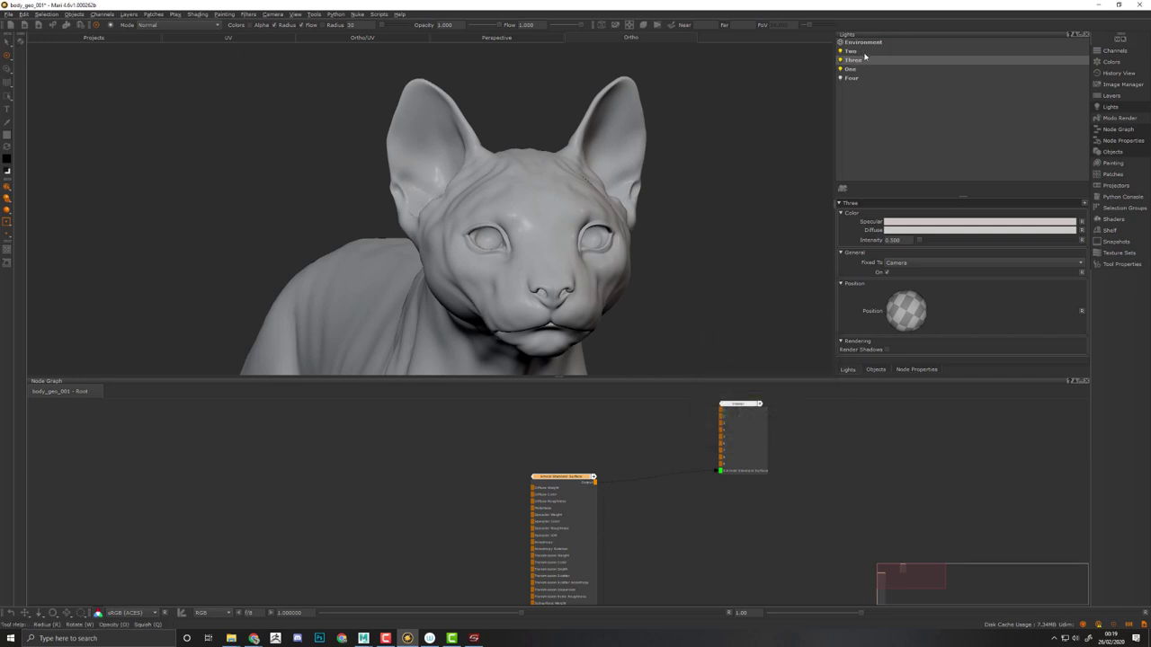
Reopen light Two's specular colour to check its hue 205, saturation 5 blue tint.
left_click(861, 51)
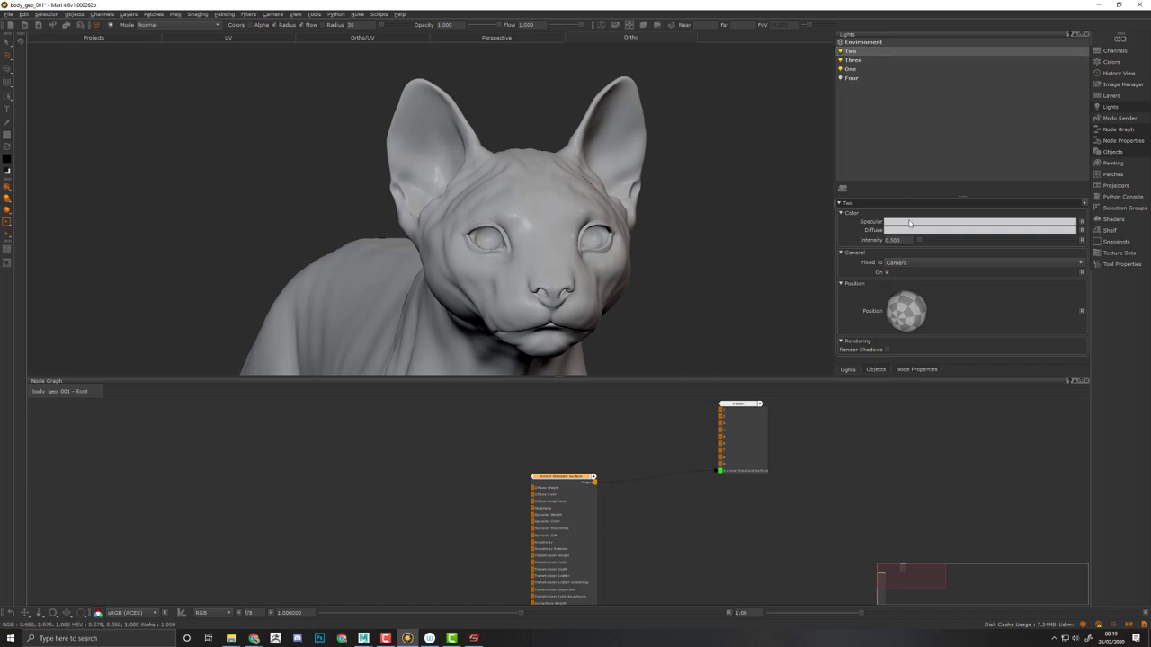
left_click(909, 222)
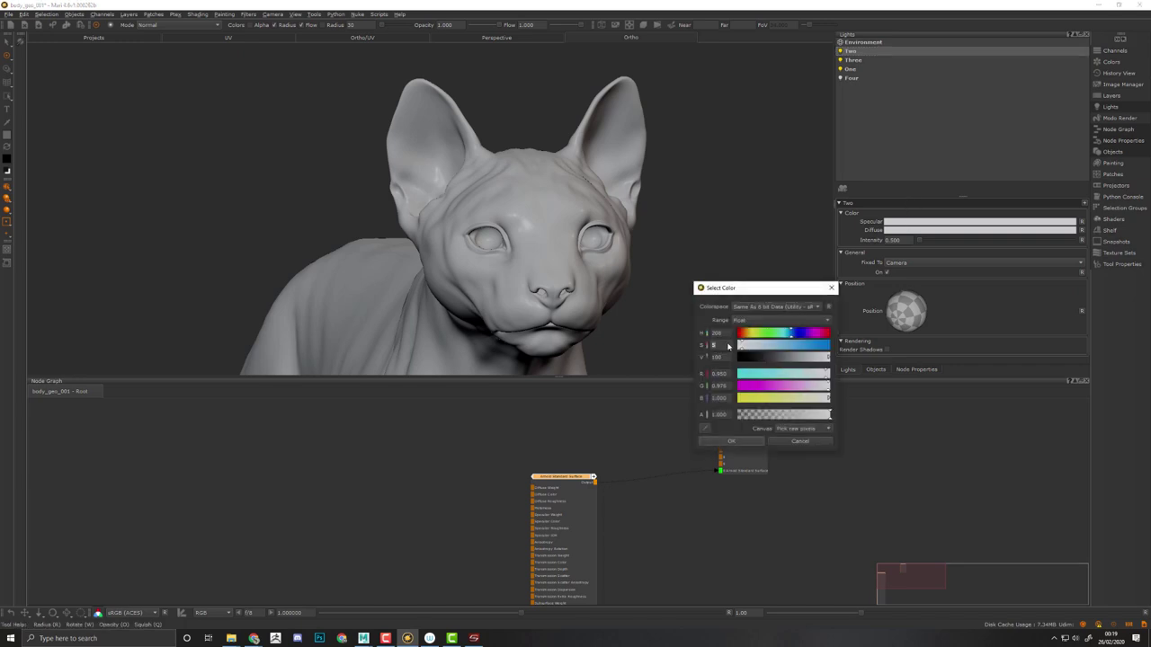
key("Return")
key("Return")
Maximise the viewport with Spacebar and frame the full standing cat from the front.
left_click_drag(662, 257, 688, 261, "alt")
key("space")
middle_click_drag(791, 310, 630, 260, "alt")
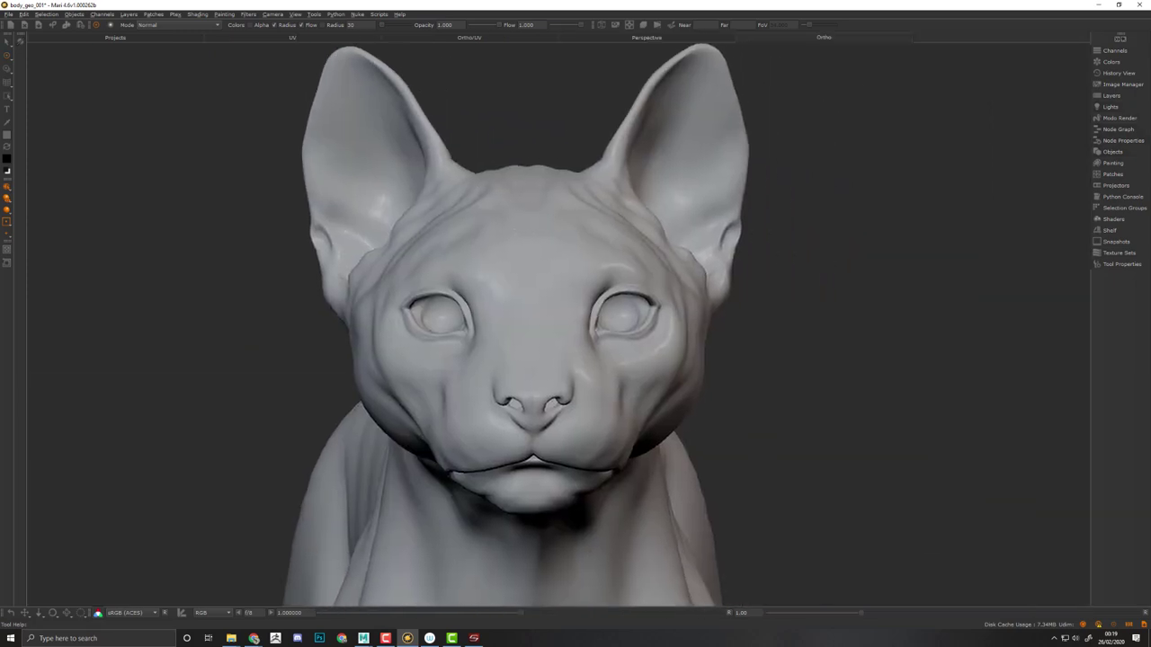
right_click_drag(630, 261, 630, 315, "alt")
left_click_drag(629, 314, 809, 351, "alt")
right_click_drag(809, 350, 595, 254, "alt")
left_click_drag(595, 255, 650, 321, "alt")
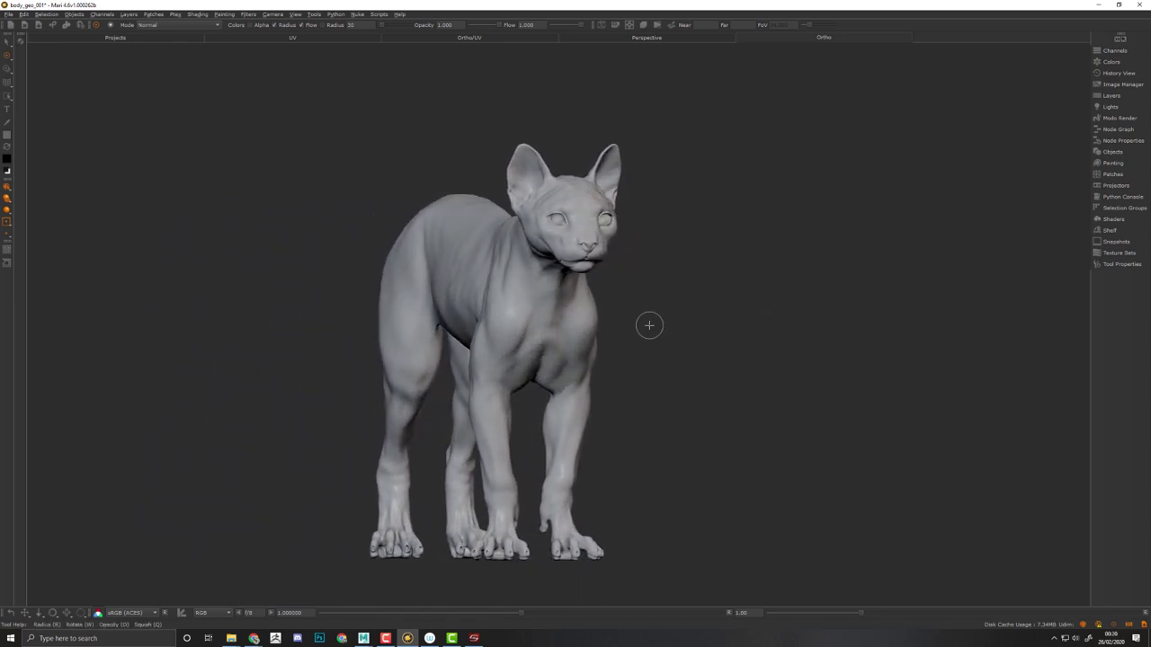
mouse_move(650, 324)
middle_mouse_down()
mouse_move(708, 292)
mouse_move(693, 314)
mouse_move(699, 296)
mouse_move(719, 311)
mouse_move(696, 332)
middle_mouse_up()
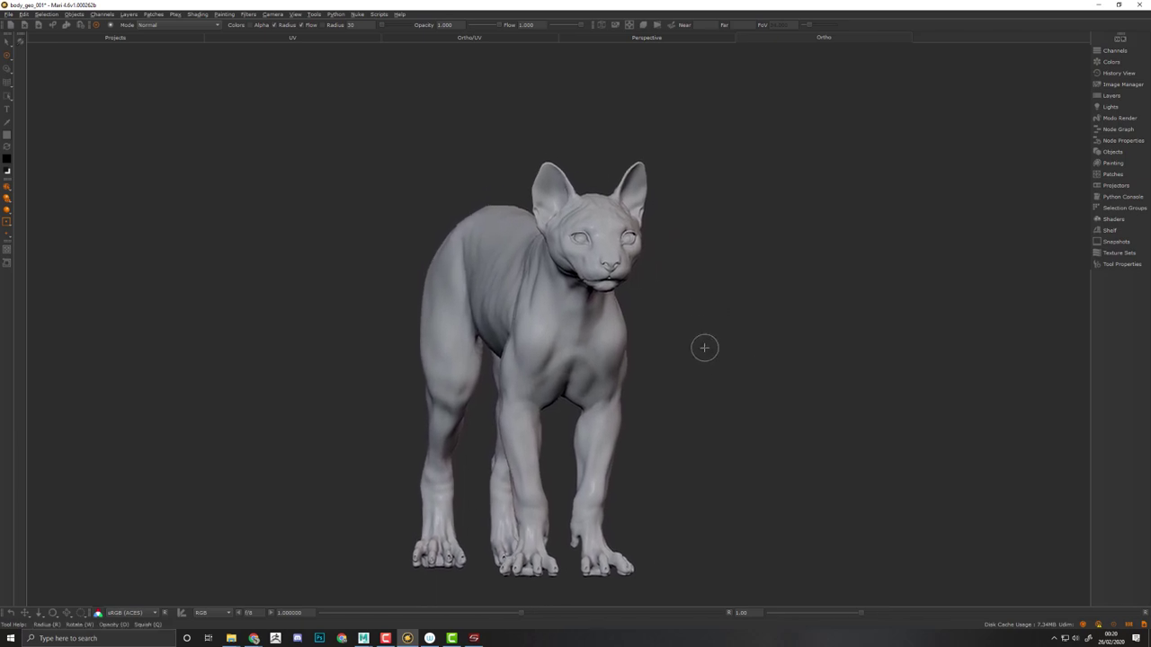